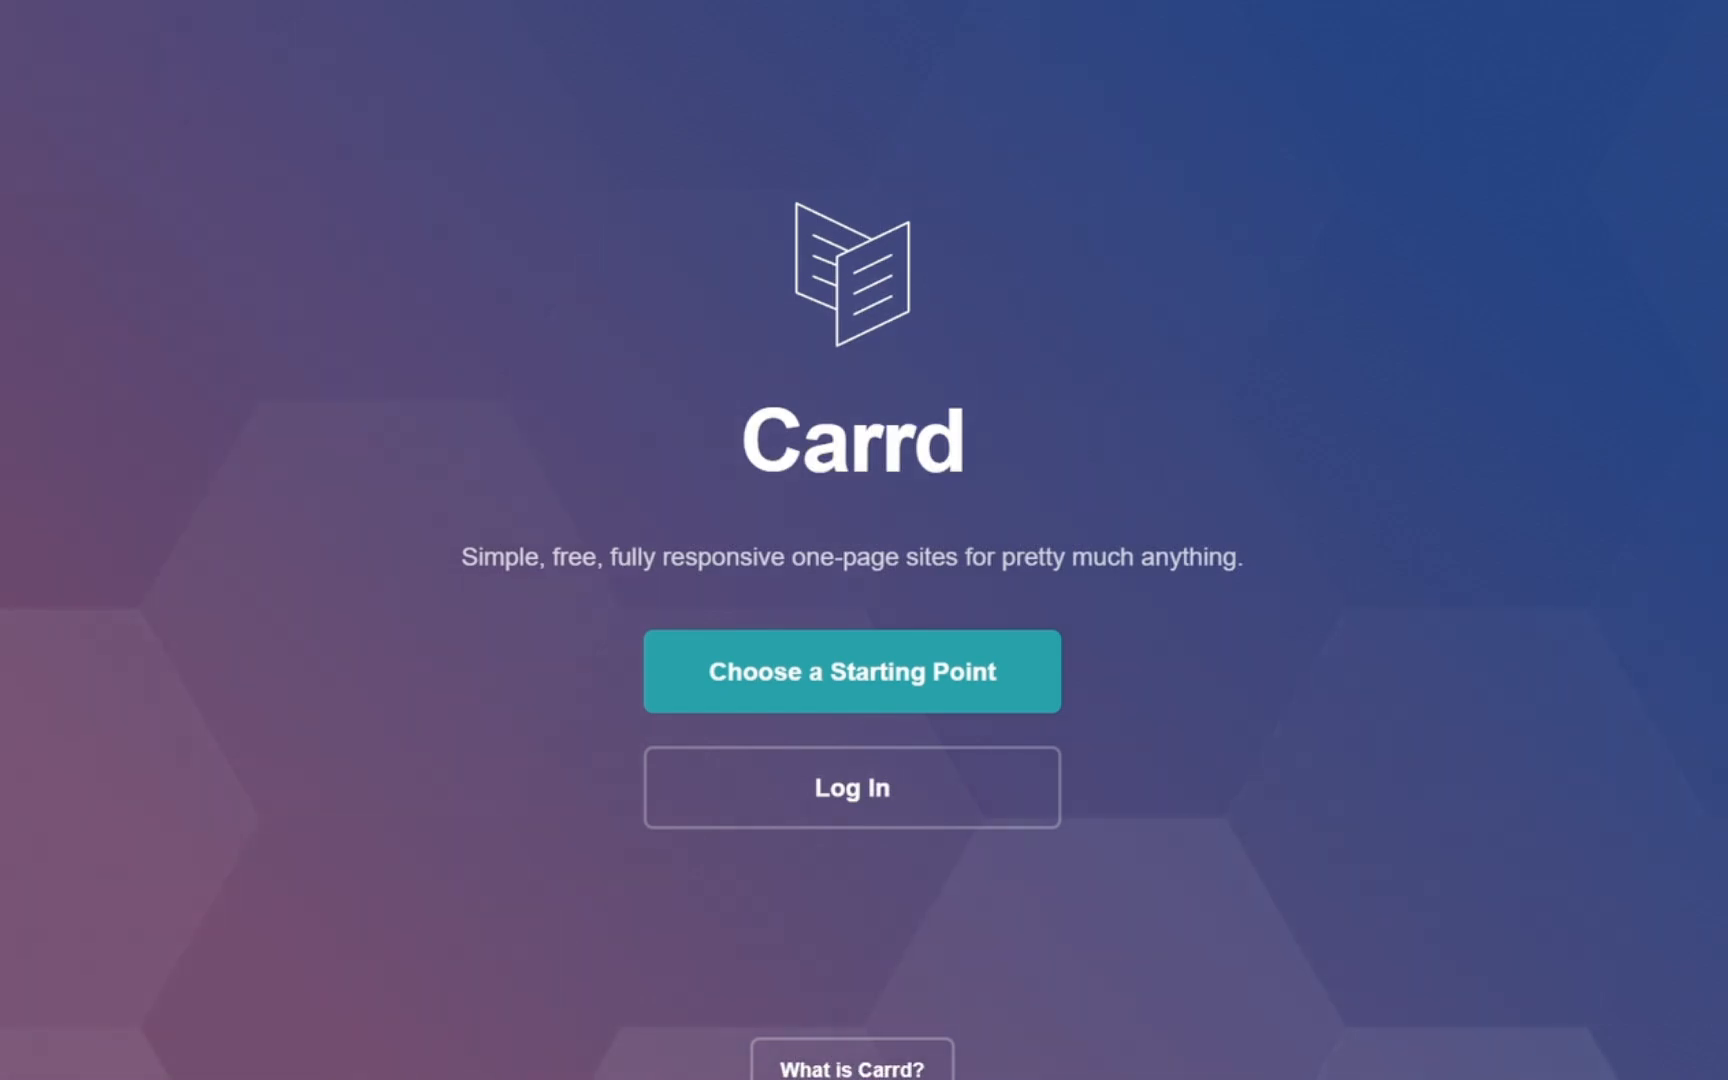
{"action": "left_click", "coordinate": [584, 76]}
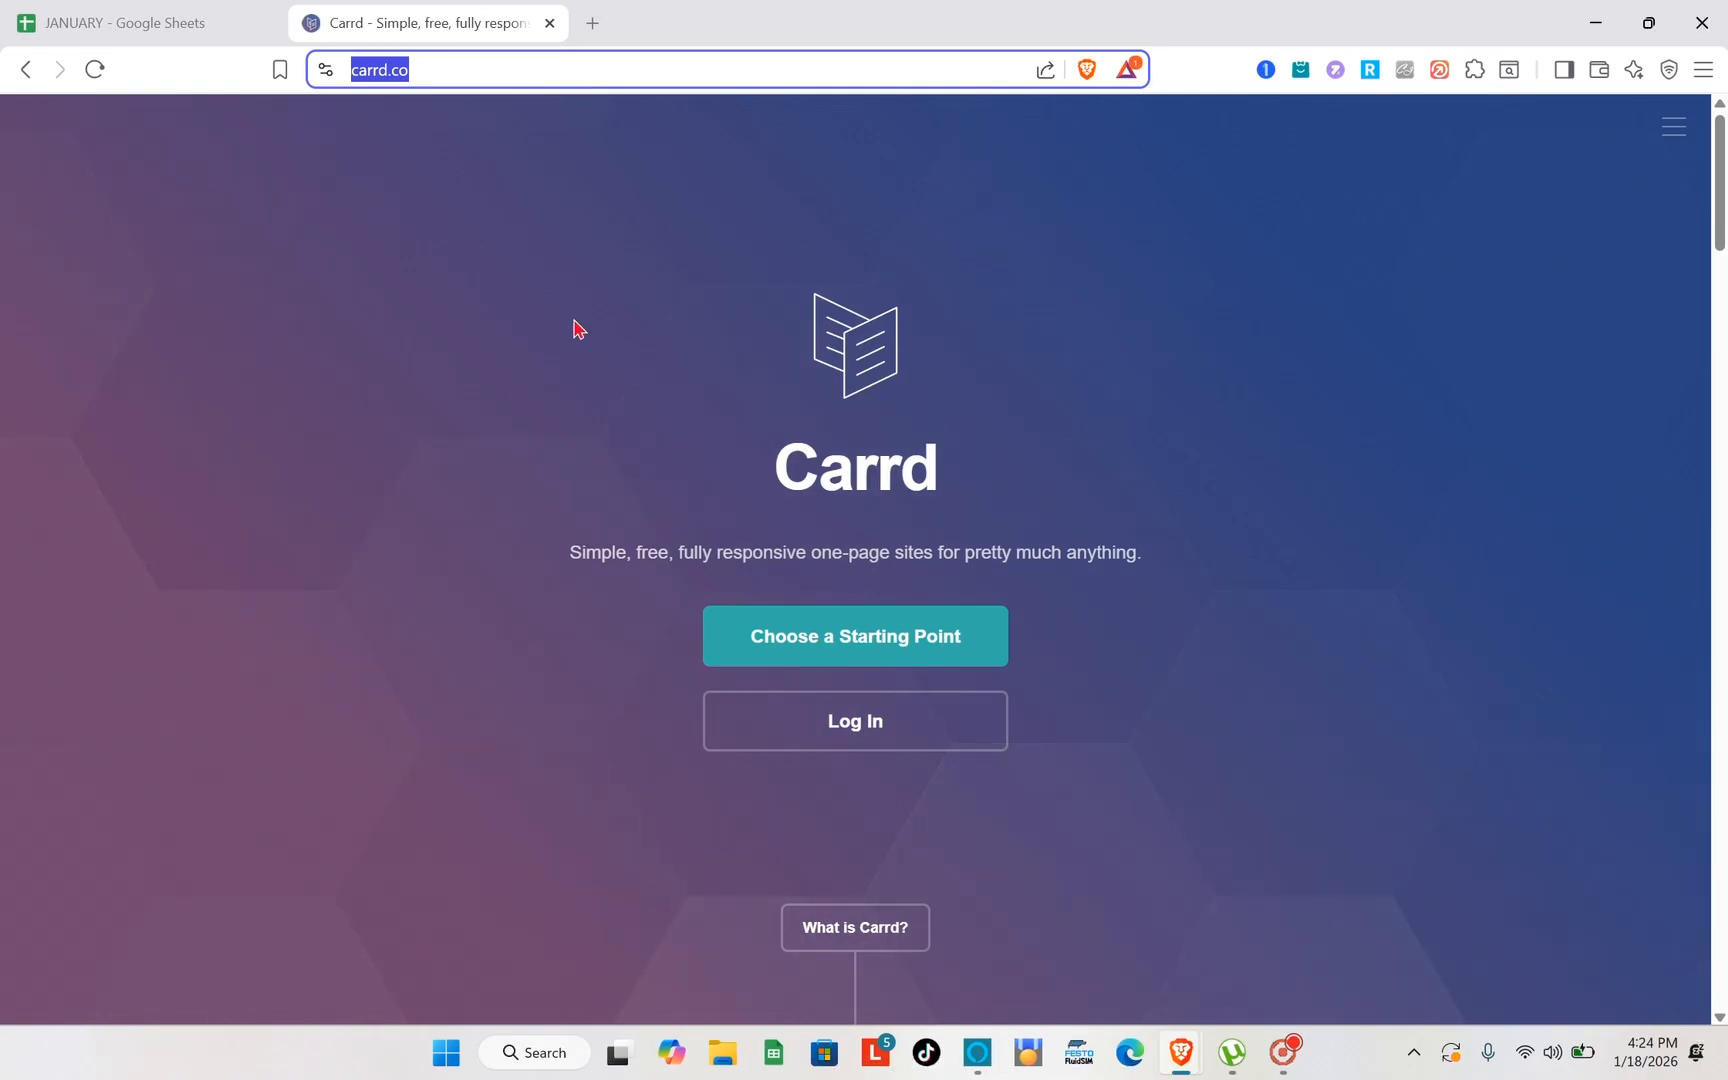
{"action": "left_click", "coordinate": [1434, 446]}
{"action": "scroll", "coordinate": [1434, 446], "scroll_direction": "down", "scroll_amount": 4}
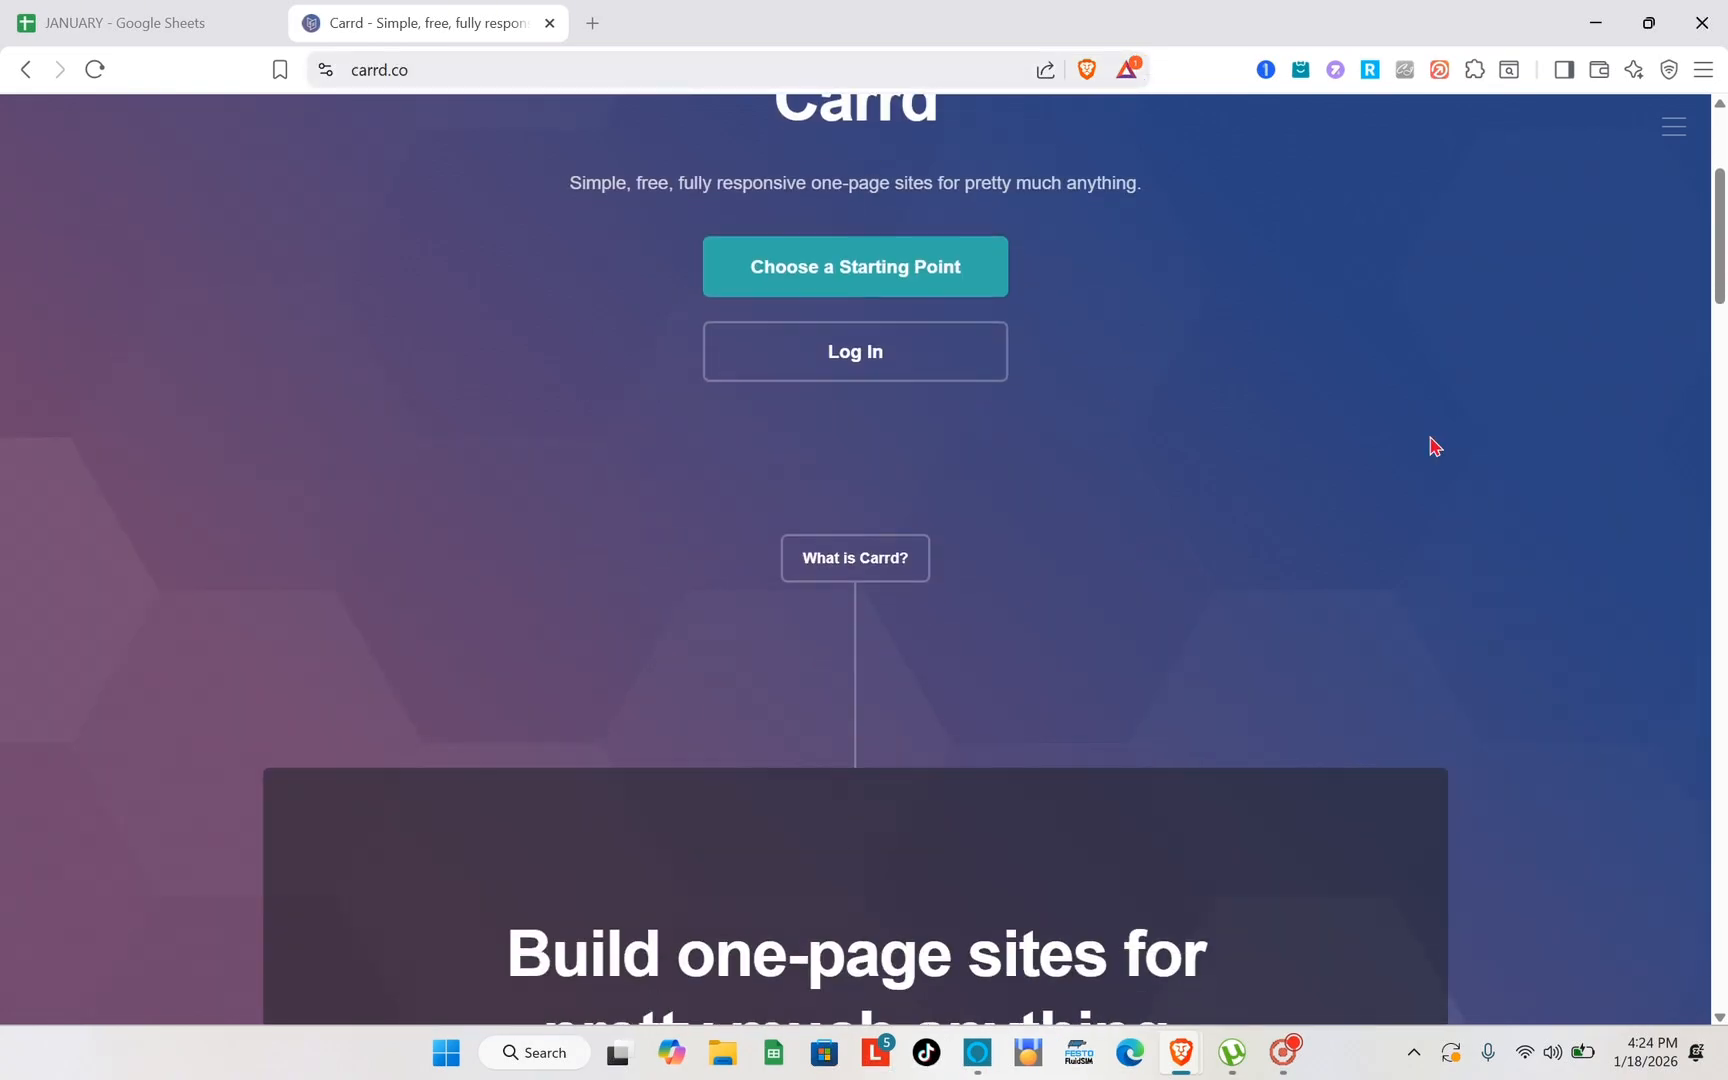
{"action": "scroll", "coordinate": [1434, 446], "scroll_direction": "up", "scroll_amount": 4}
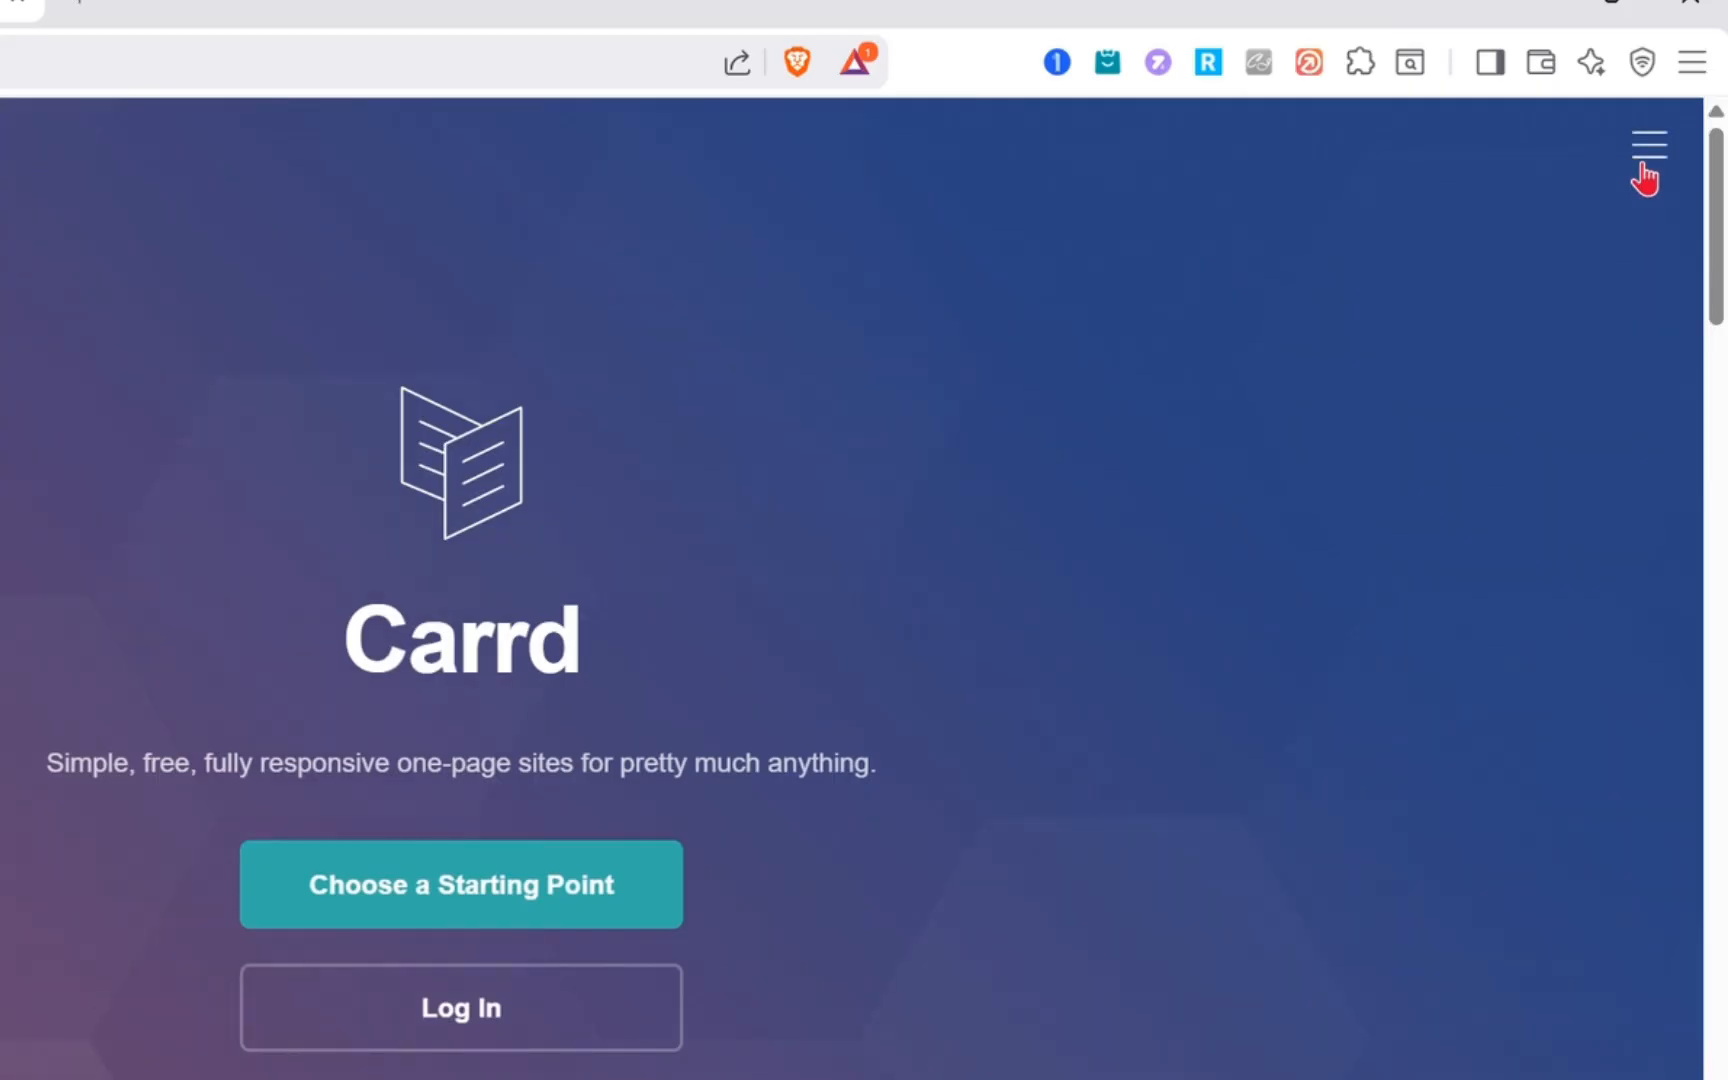
- Open the page for creating a free Carrd account and look over the fields of its form
{"action": "left_click", "coordinate": [1642, 166]}
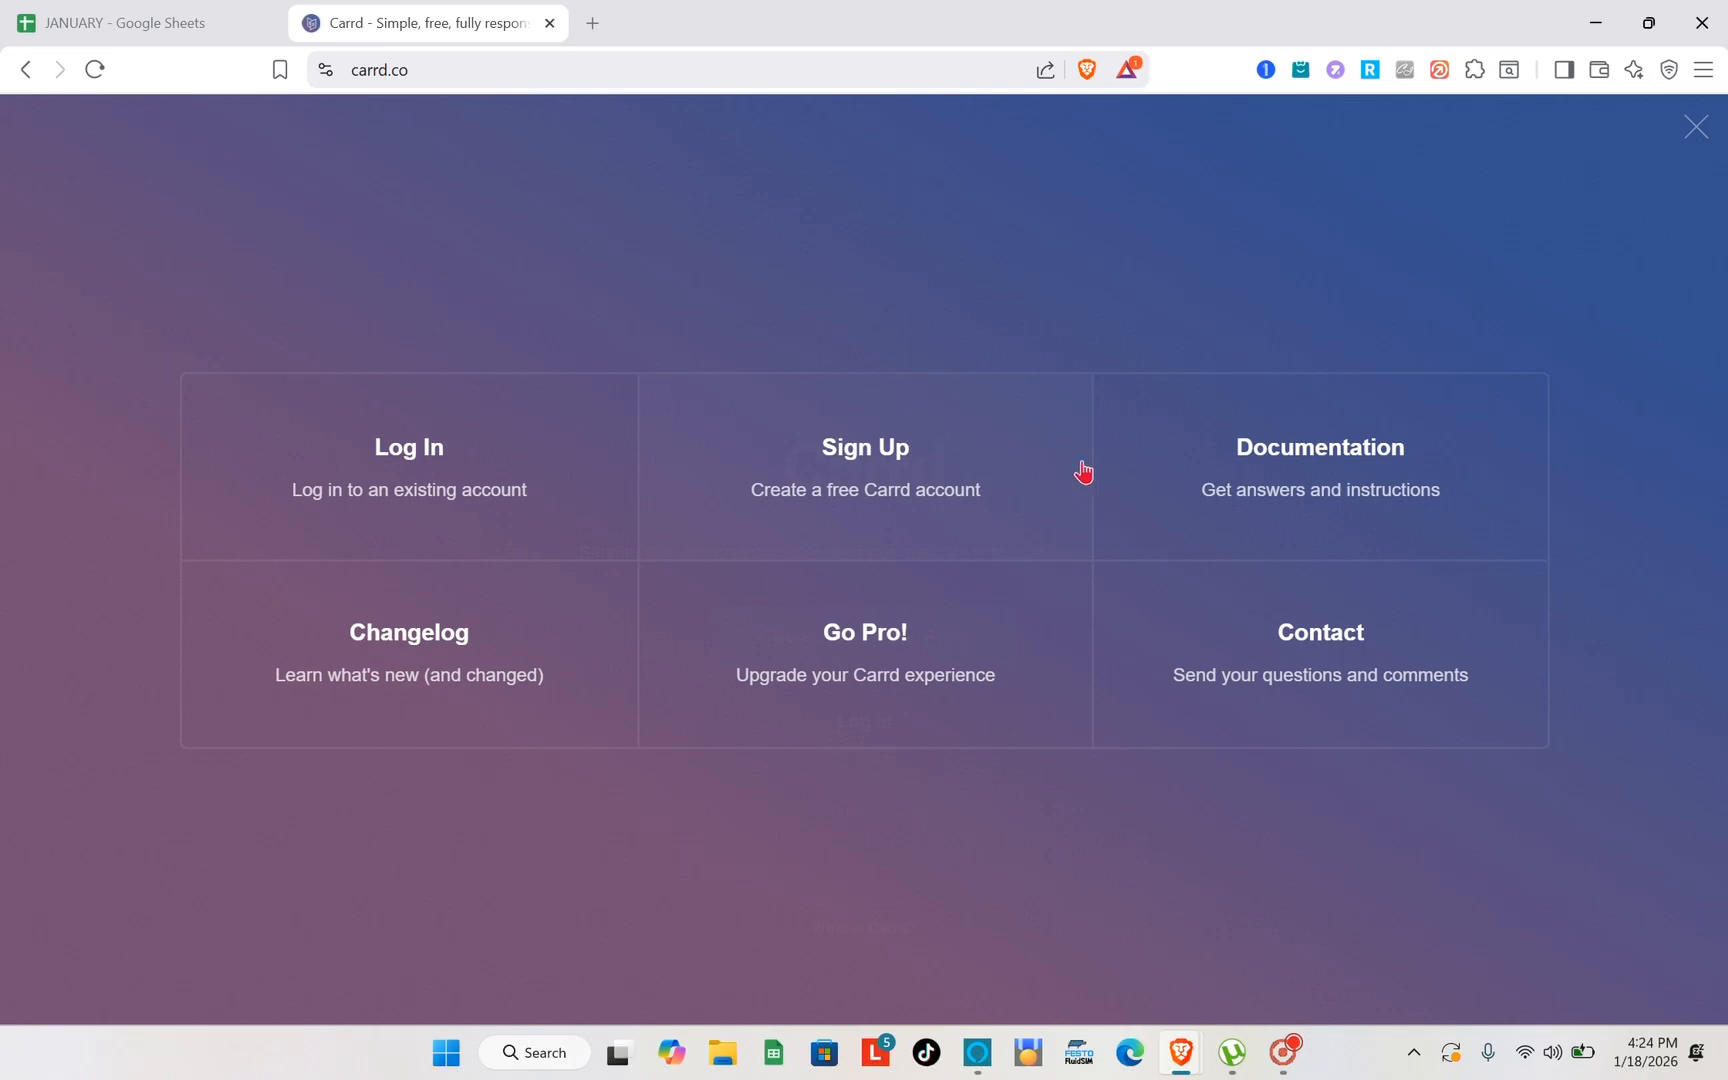
{"action": "left_click", "coordinate": [852, 467]}
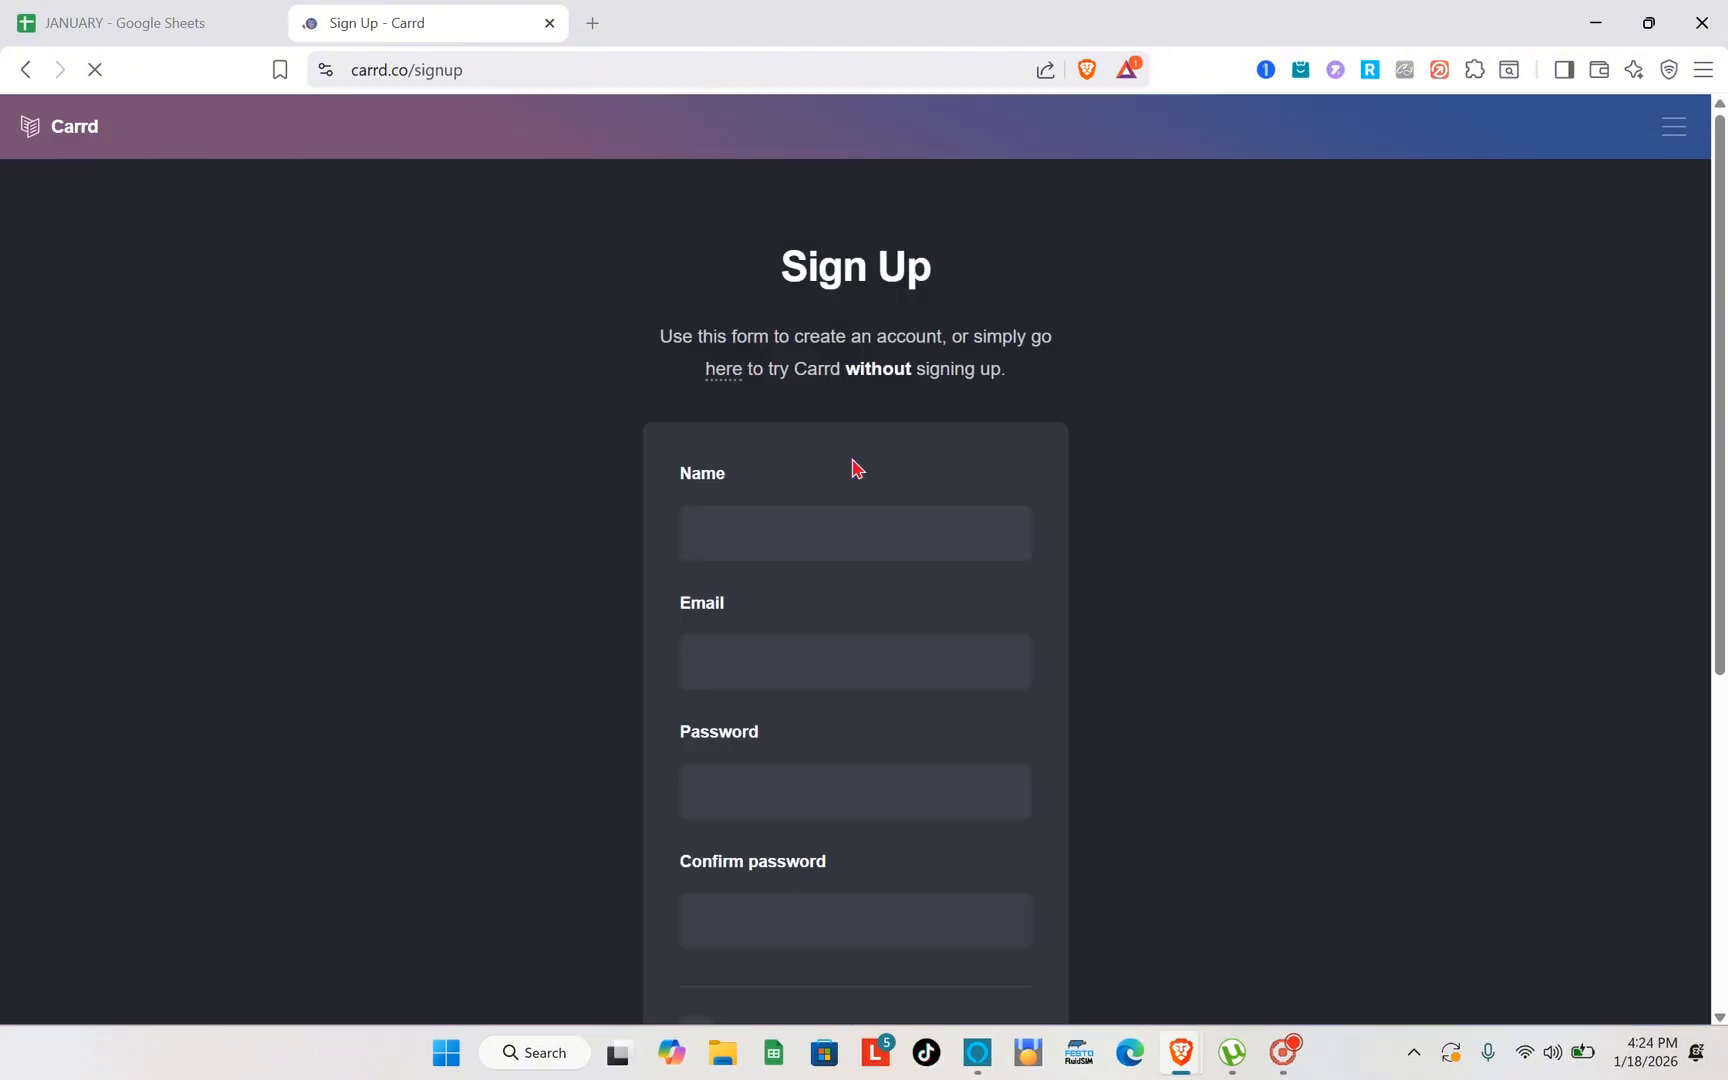
{"action": "scroll", "coordinate": [852, 467], "scroll_direction": "down", "scroll_amount": 1}
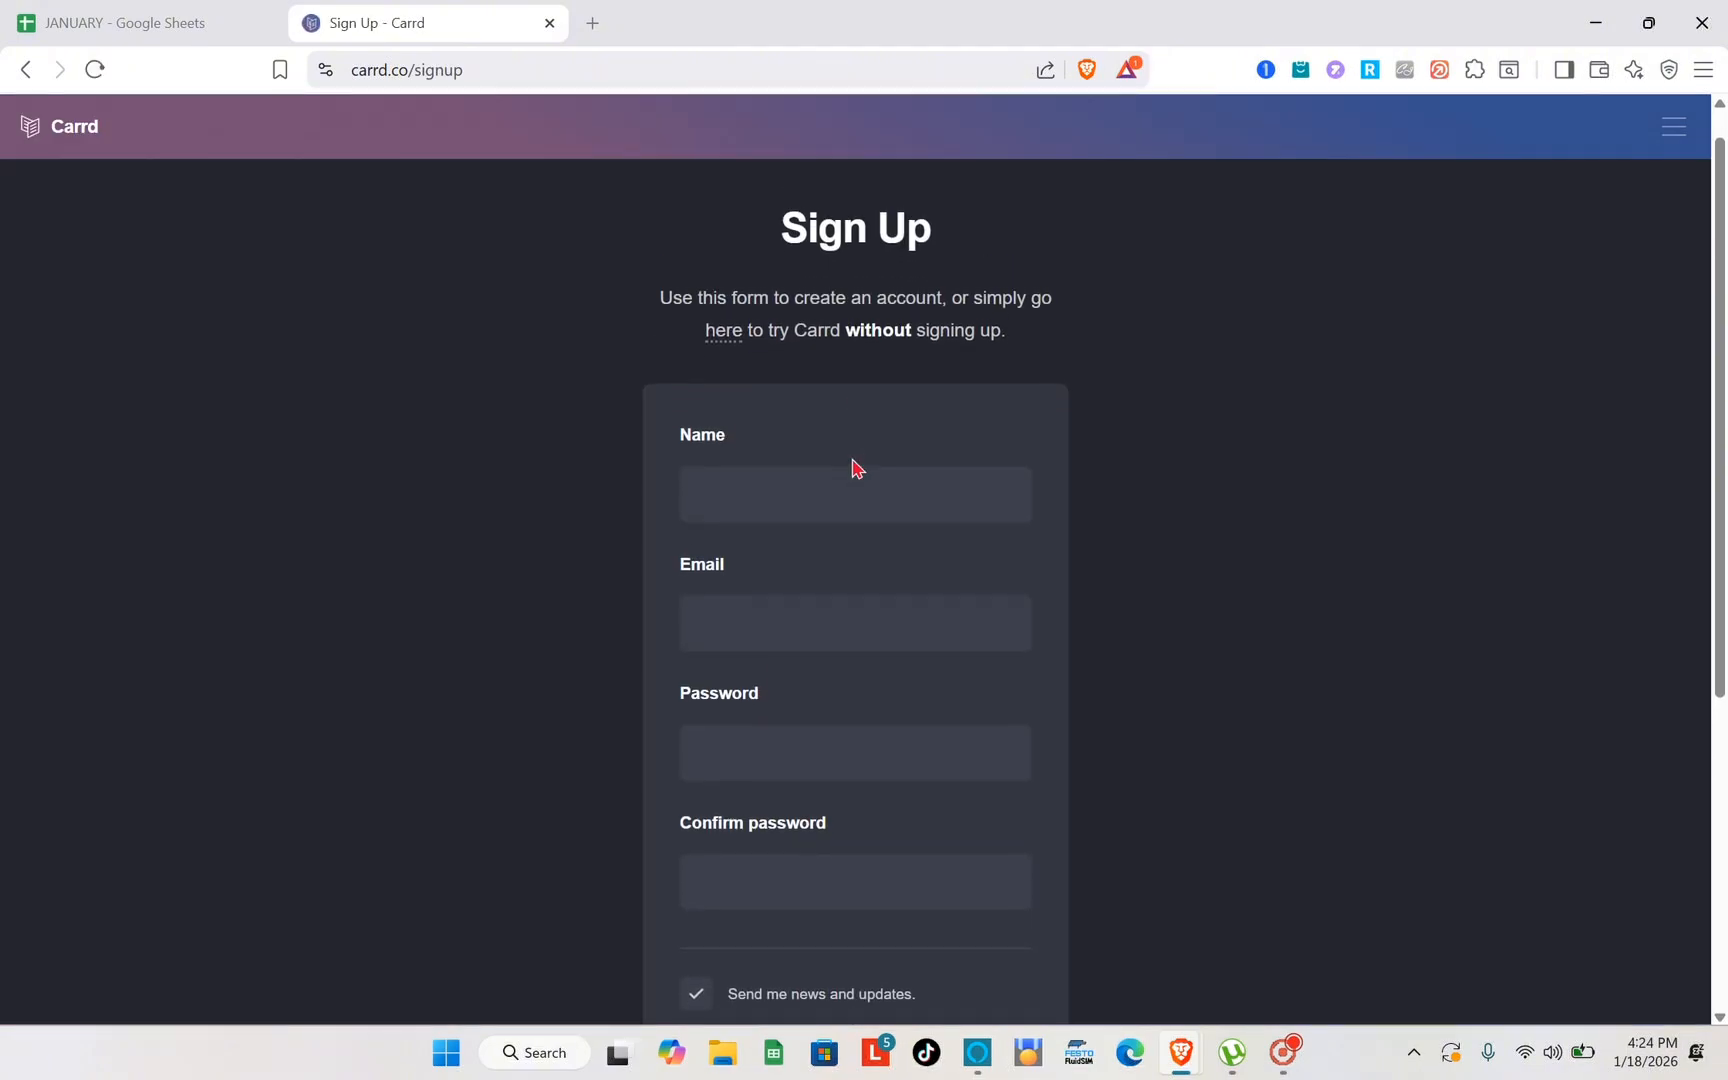
{"action": "scroll", "coordinate": [965, 600], "scroll_direction": "down", "scroll_amount": 3}
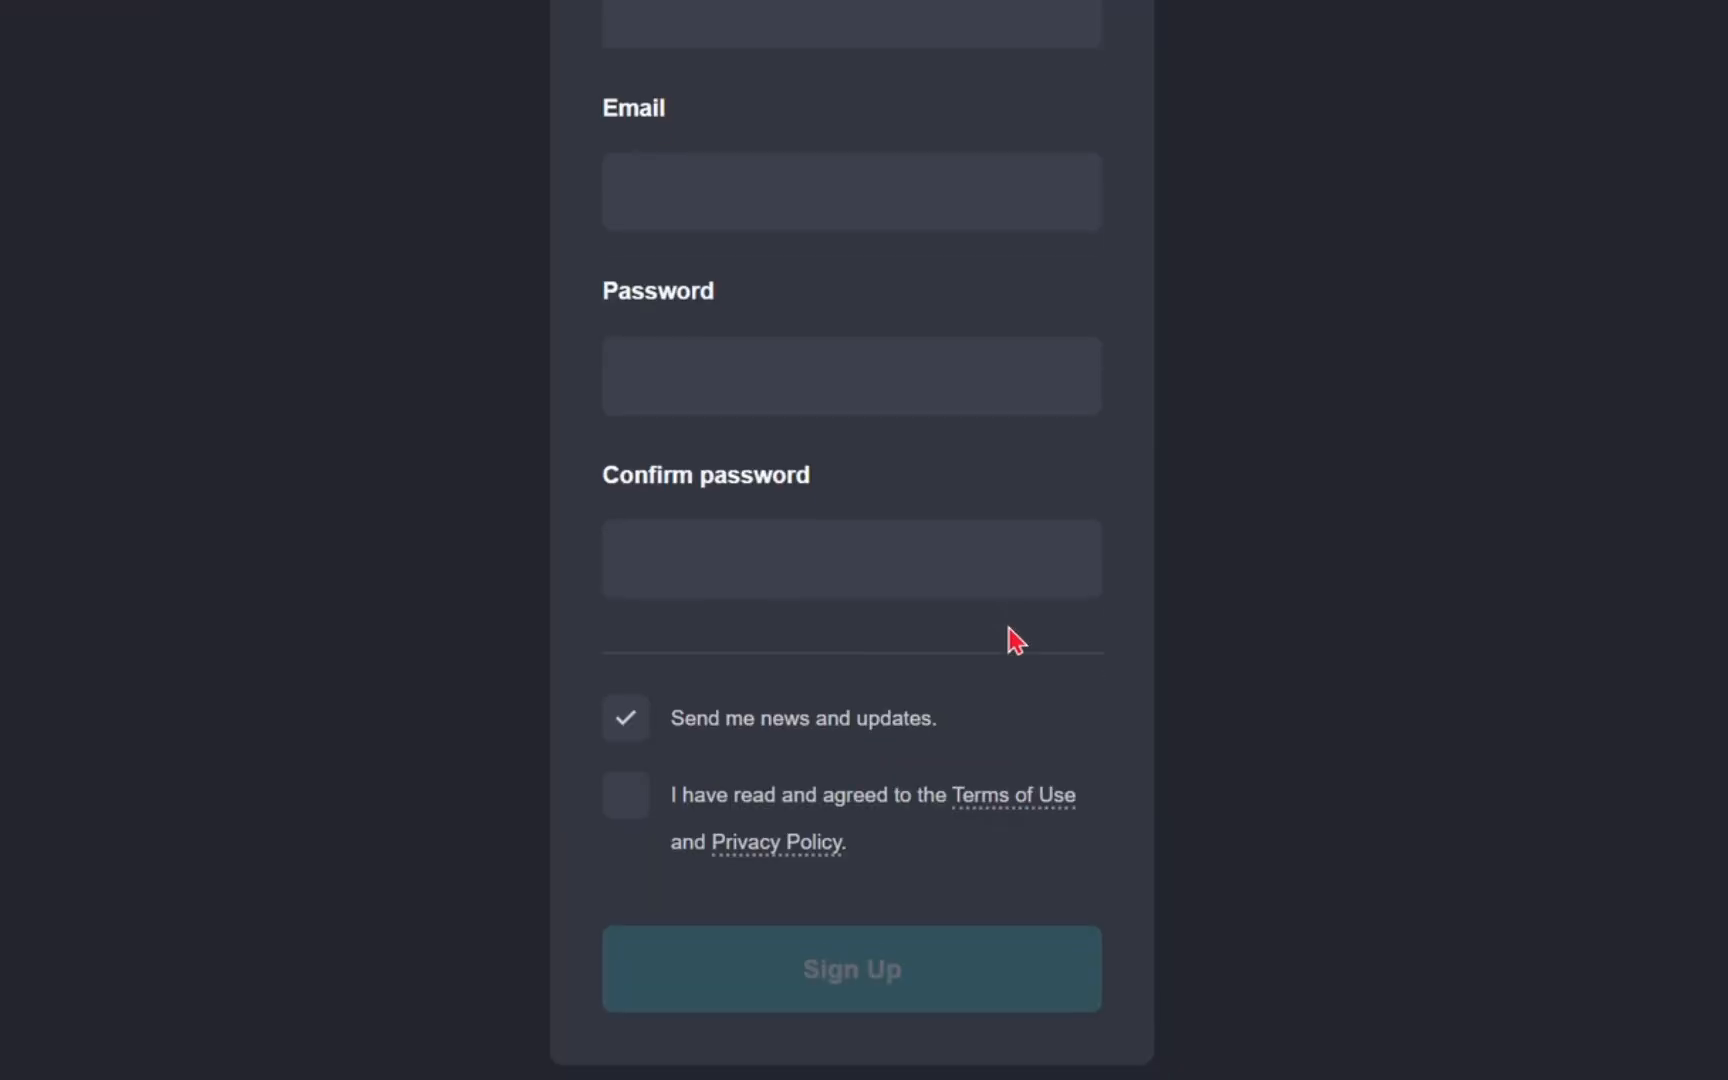
{"action": "scroll", "coordinate": [966, 600], "scroll_direction": "up", "scroll_amount": 3}
{"action": "scroll", "coordinate": [1016, 640], "scroll_direction": "up", "scroll_amount": 3}
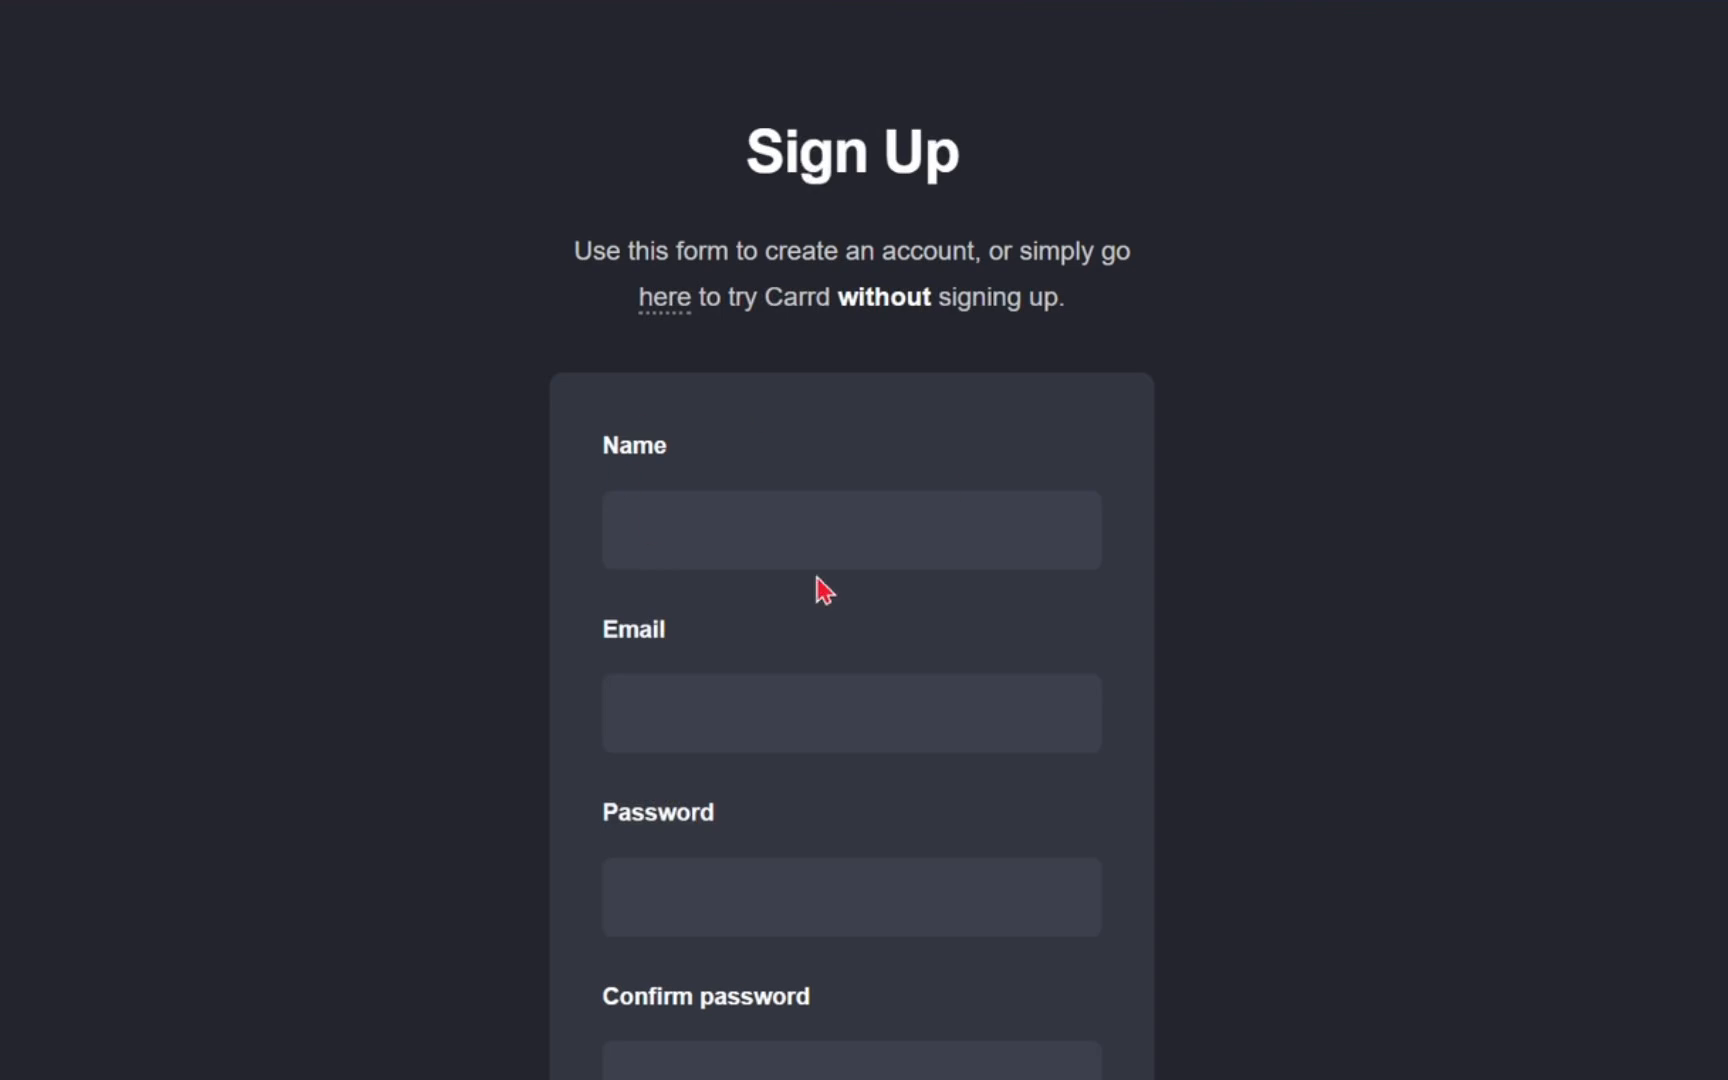
- Accept the Terms of Use and Privacy Policy in the sign-up form and review its remaining options
{"action": "scroll", "coordinate": [817, 578], "scroll_direction": "down", "scroll_amount": 3}
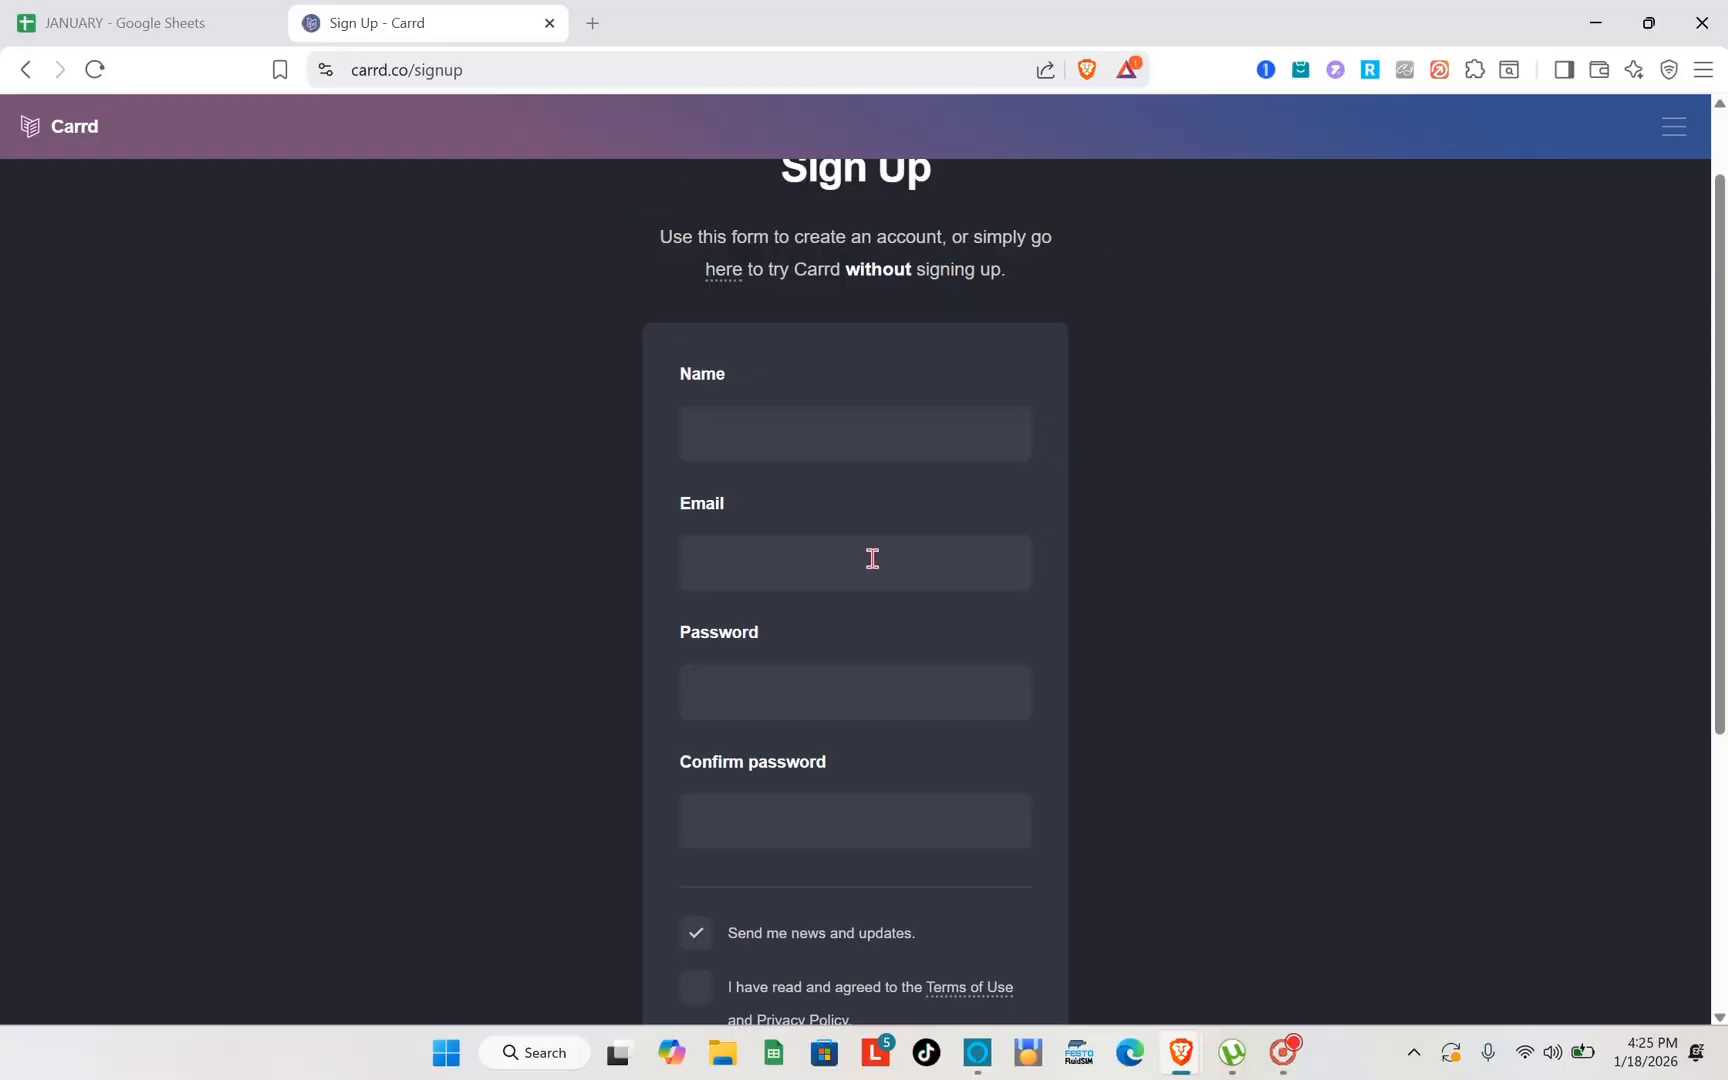
{"action": "scroll", "coordinate": [876, 566], "scroll_direction": "down", "scroll_amount": 2}
{"action": "scroll", "coordinate": [837, 715], "scroll_direction": "down", "scroll_amount": 2}
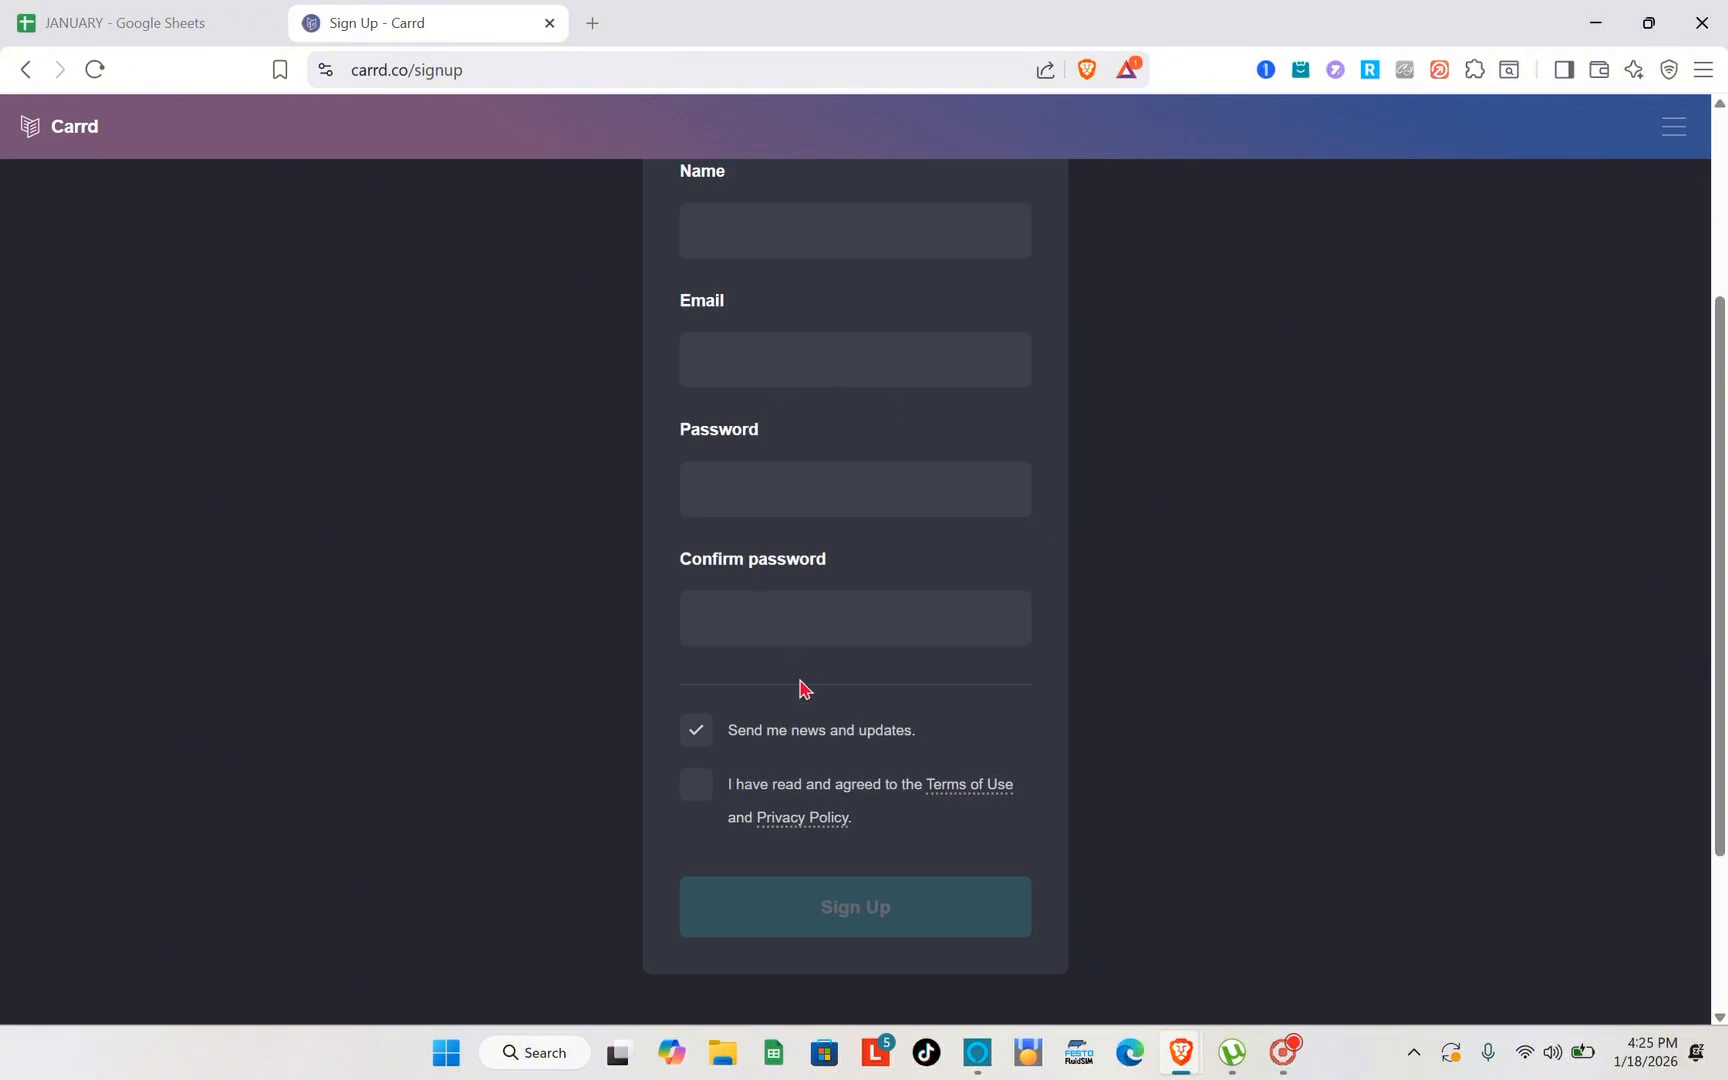
{"action": "scroll", "coordinate": [760, 689], "scroll_direction": "down", "scroll_amount": 2}
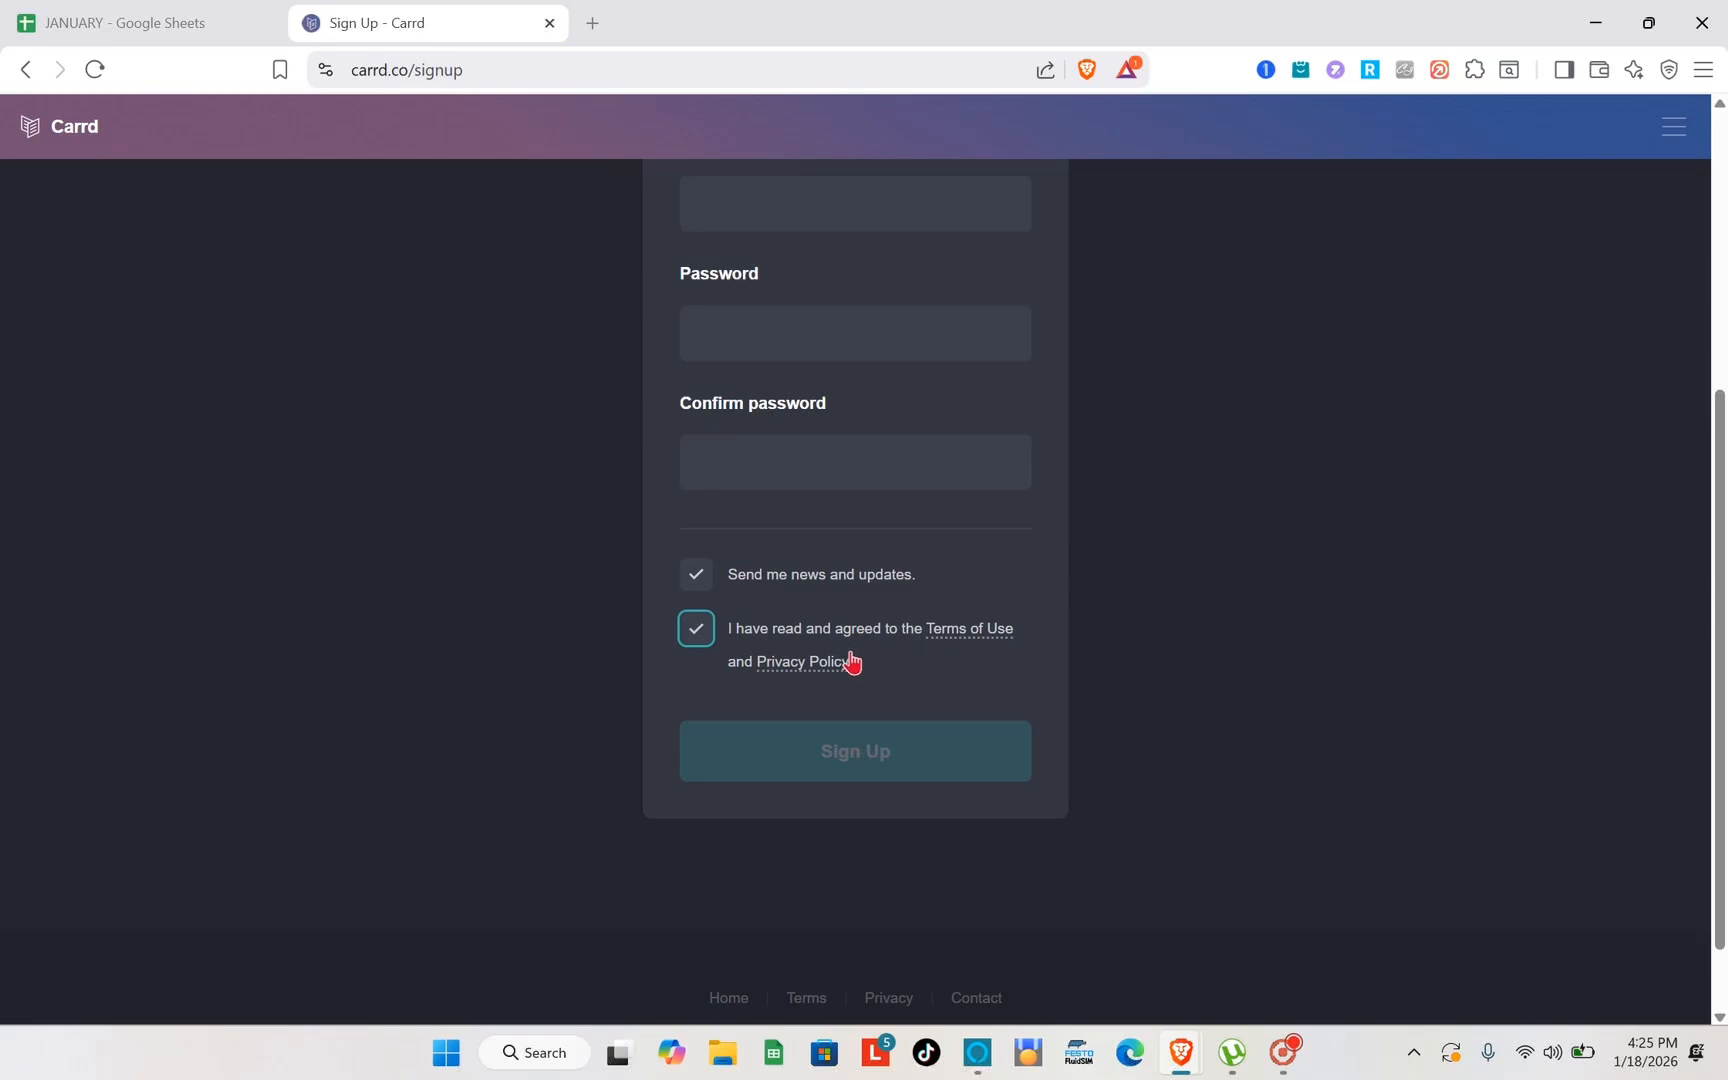
{"action": "scroll", "coordinate": [867, 736], "scroll_direction": "up", "scroll_amount": 5}
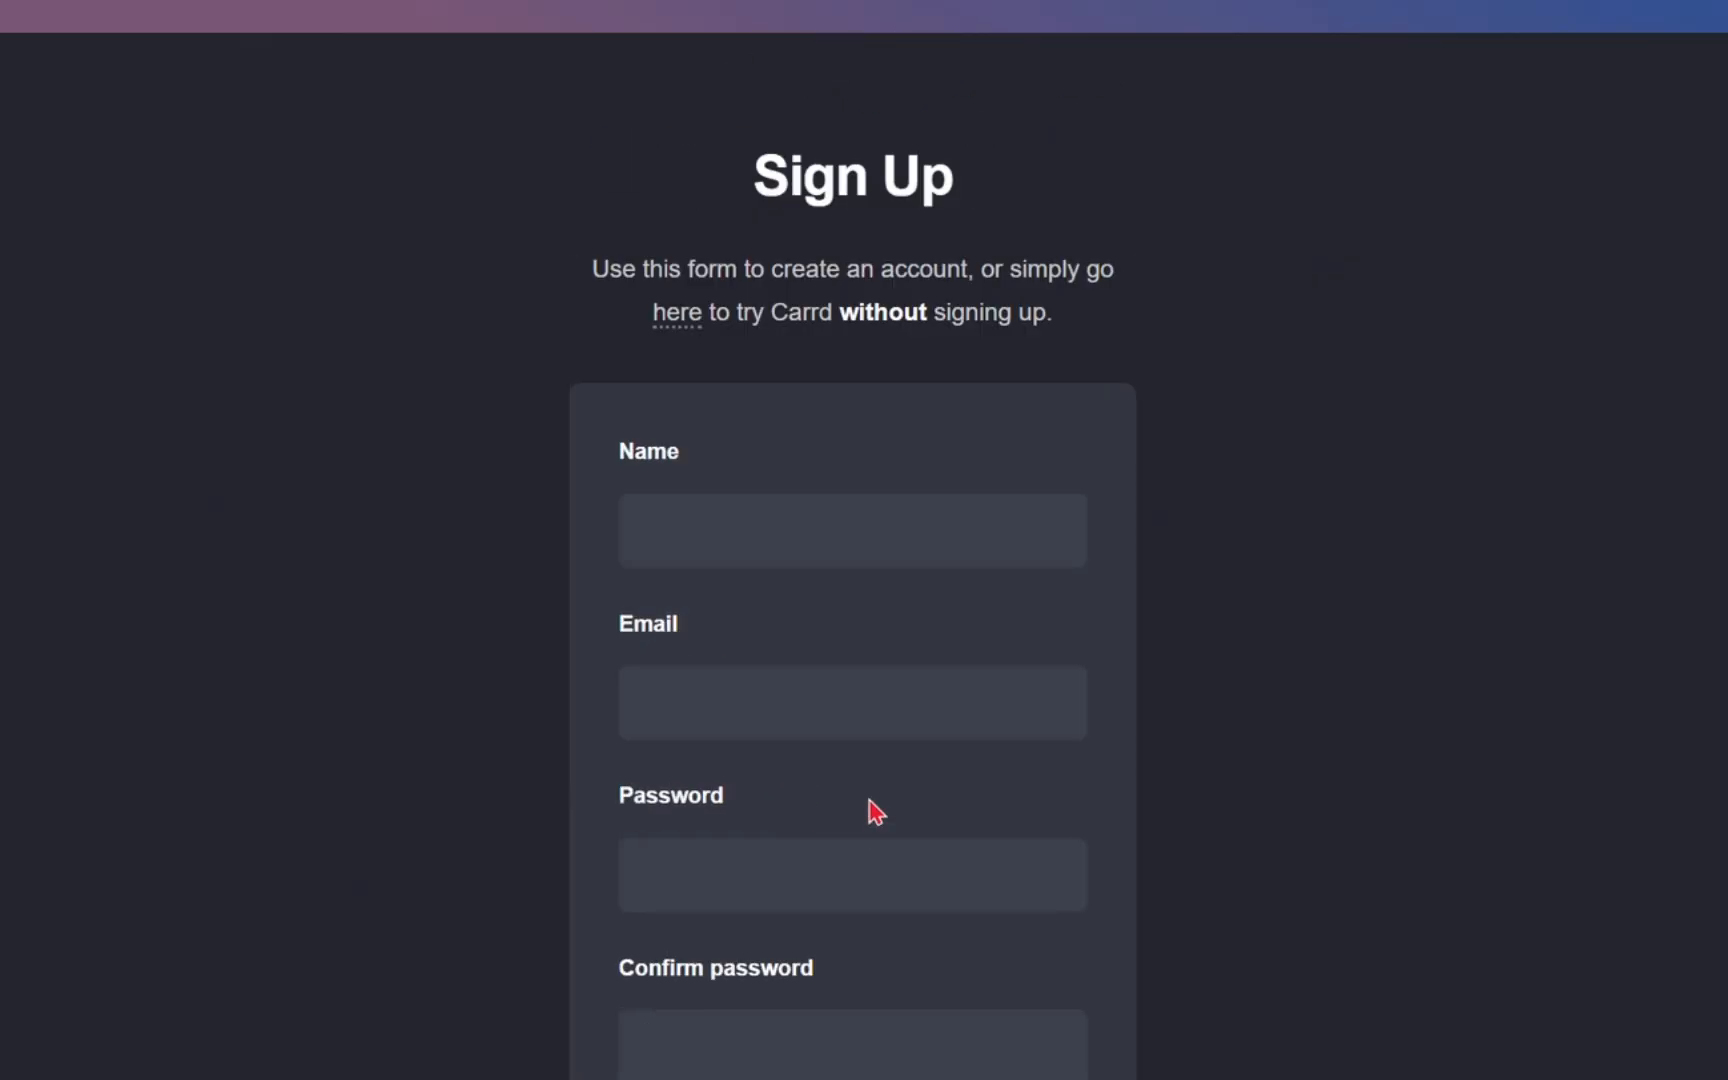
{"action": "scroll", "coordinate": [897, 568], "scroll_direction": "down", "scroll_amount": 7}
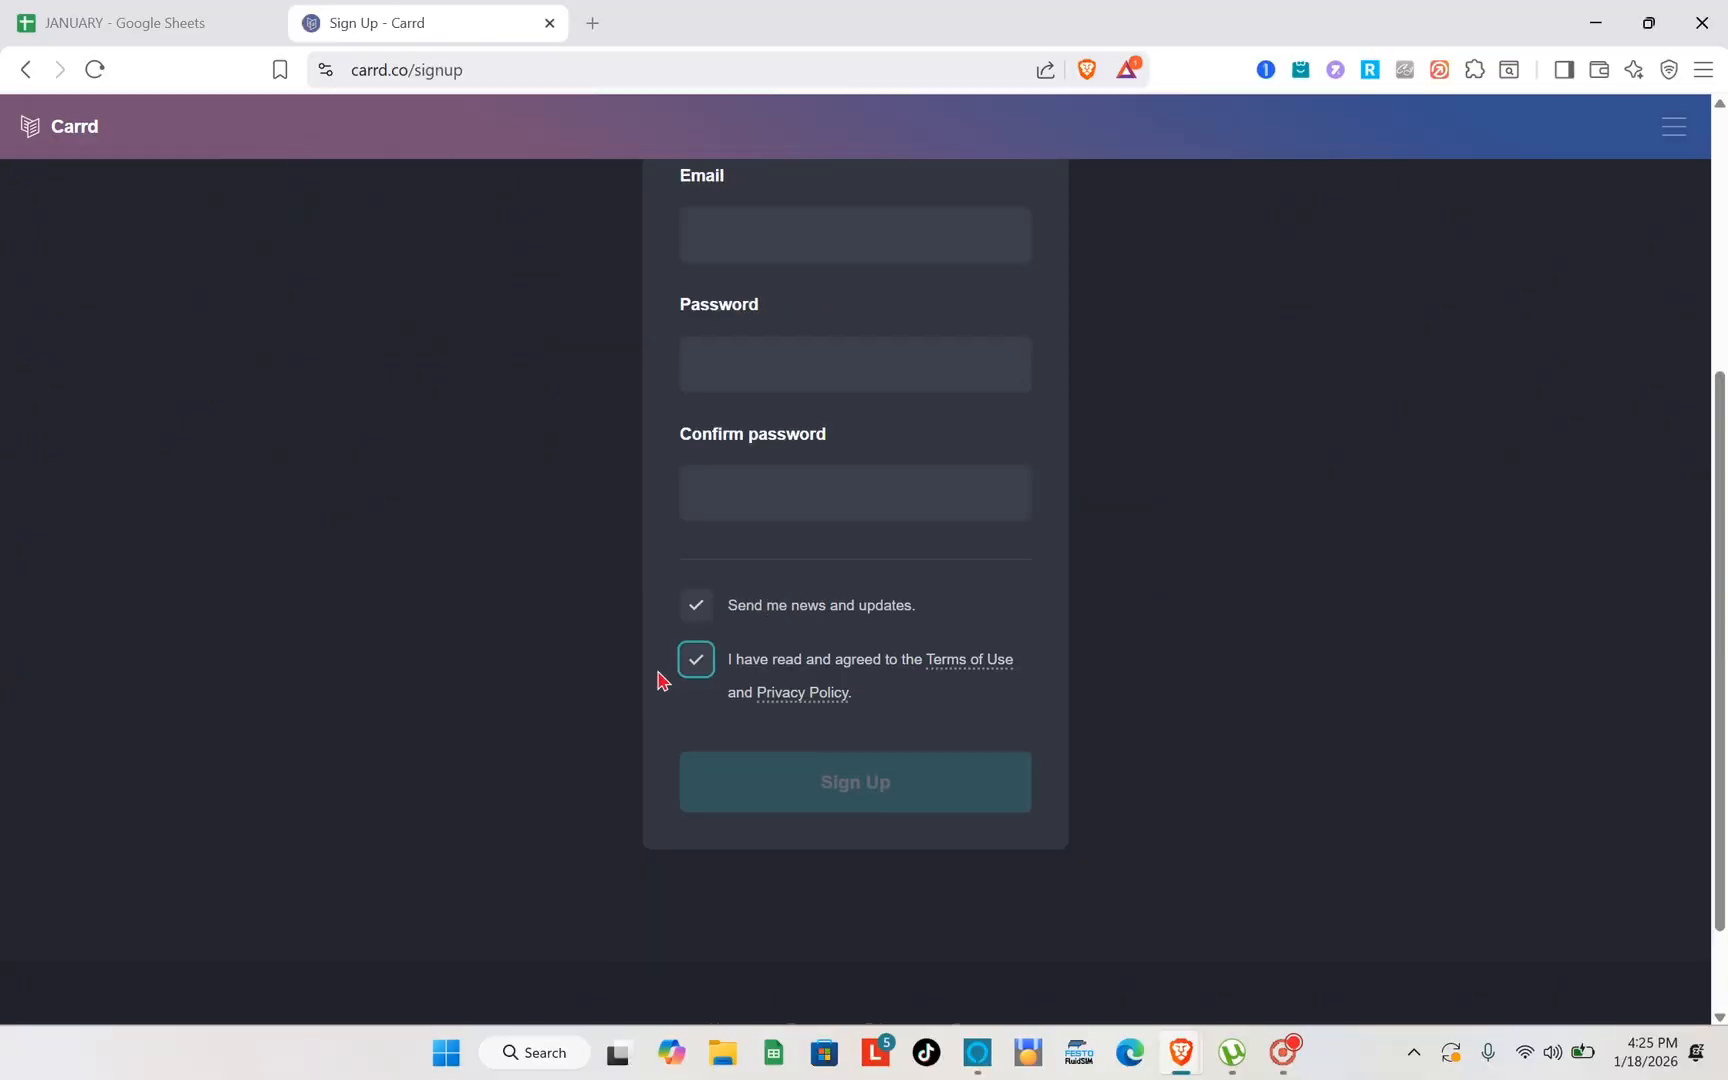
{"action": "scroll", "coordinate": [594, 561], "scroll_direction": "up", "scroll_amount": 5}
- Return to the Carrd home page and look over its introduction to building one-page sites
{"action": "left_click", "coordinate": [26, 70]}
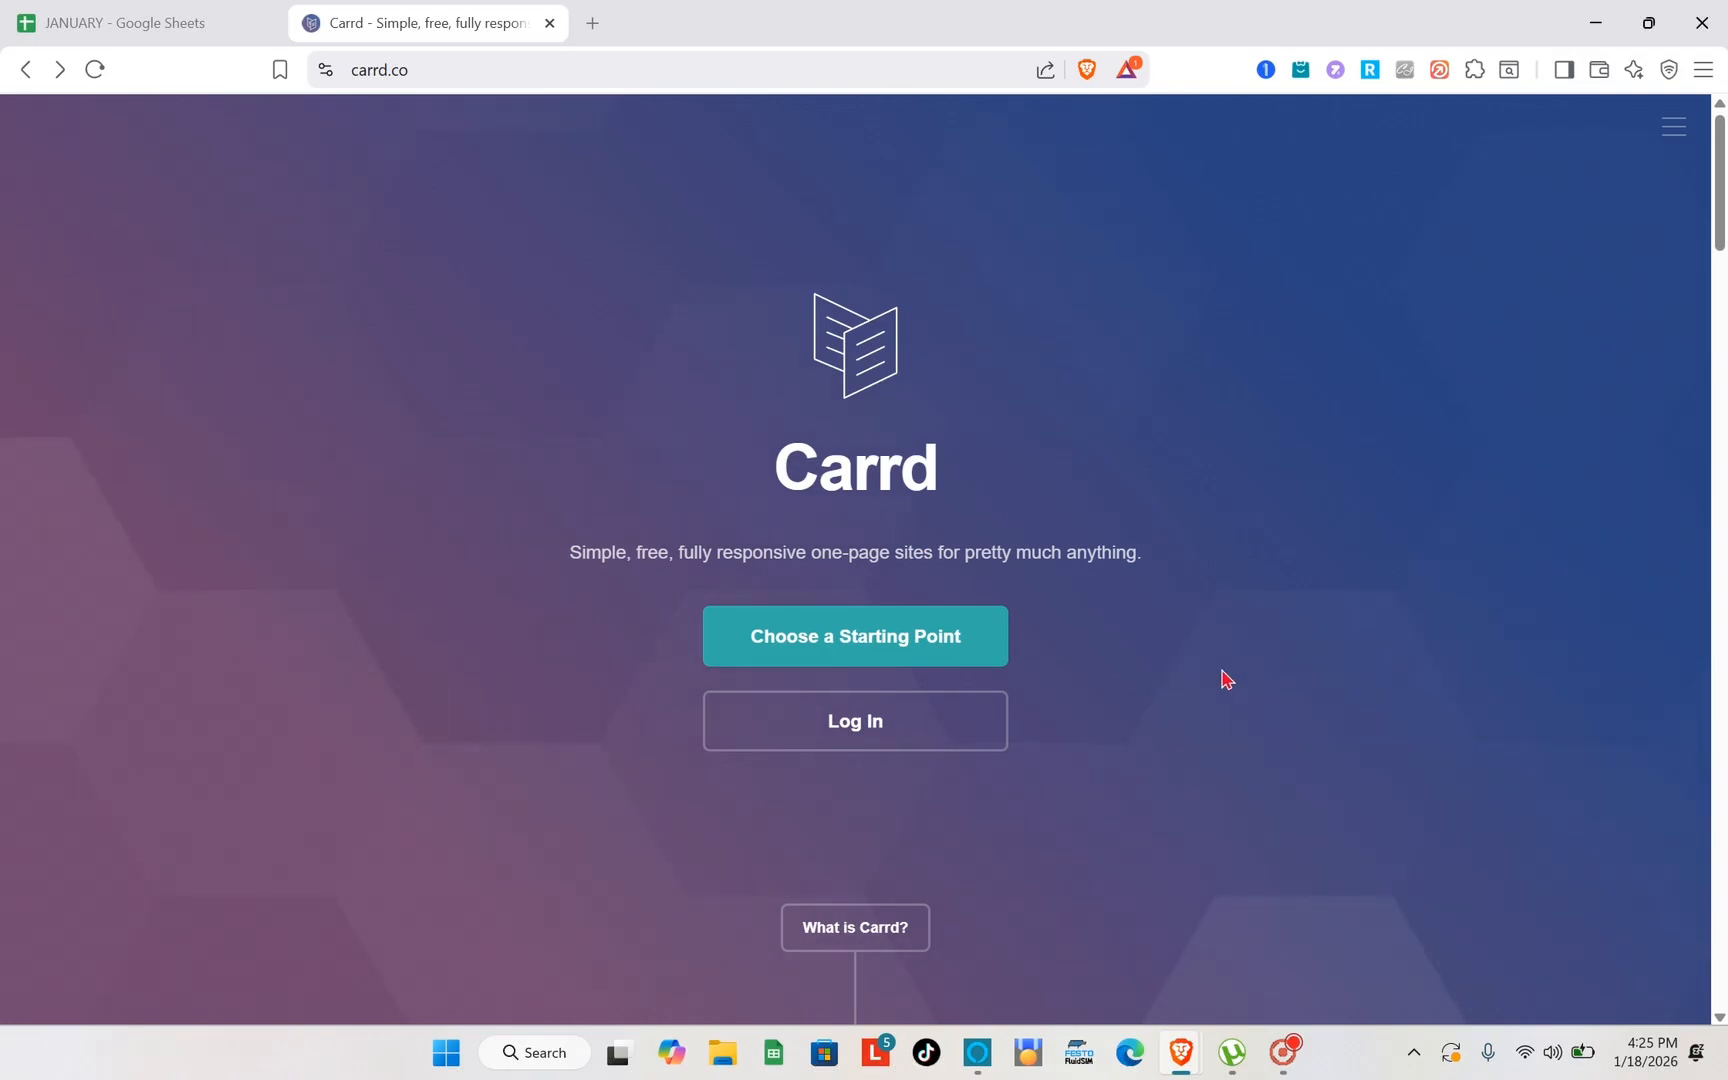
{"action": "scroll", "coordinate": [1226, 680], "scroll_direction": "down", "scroll_amount": 2}
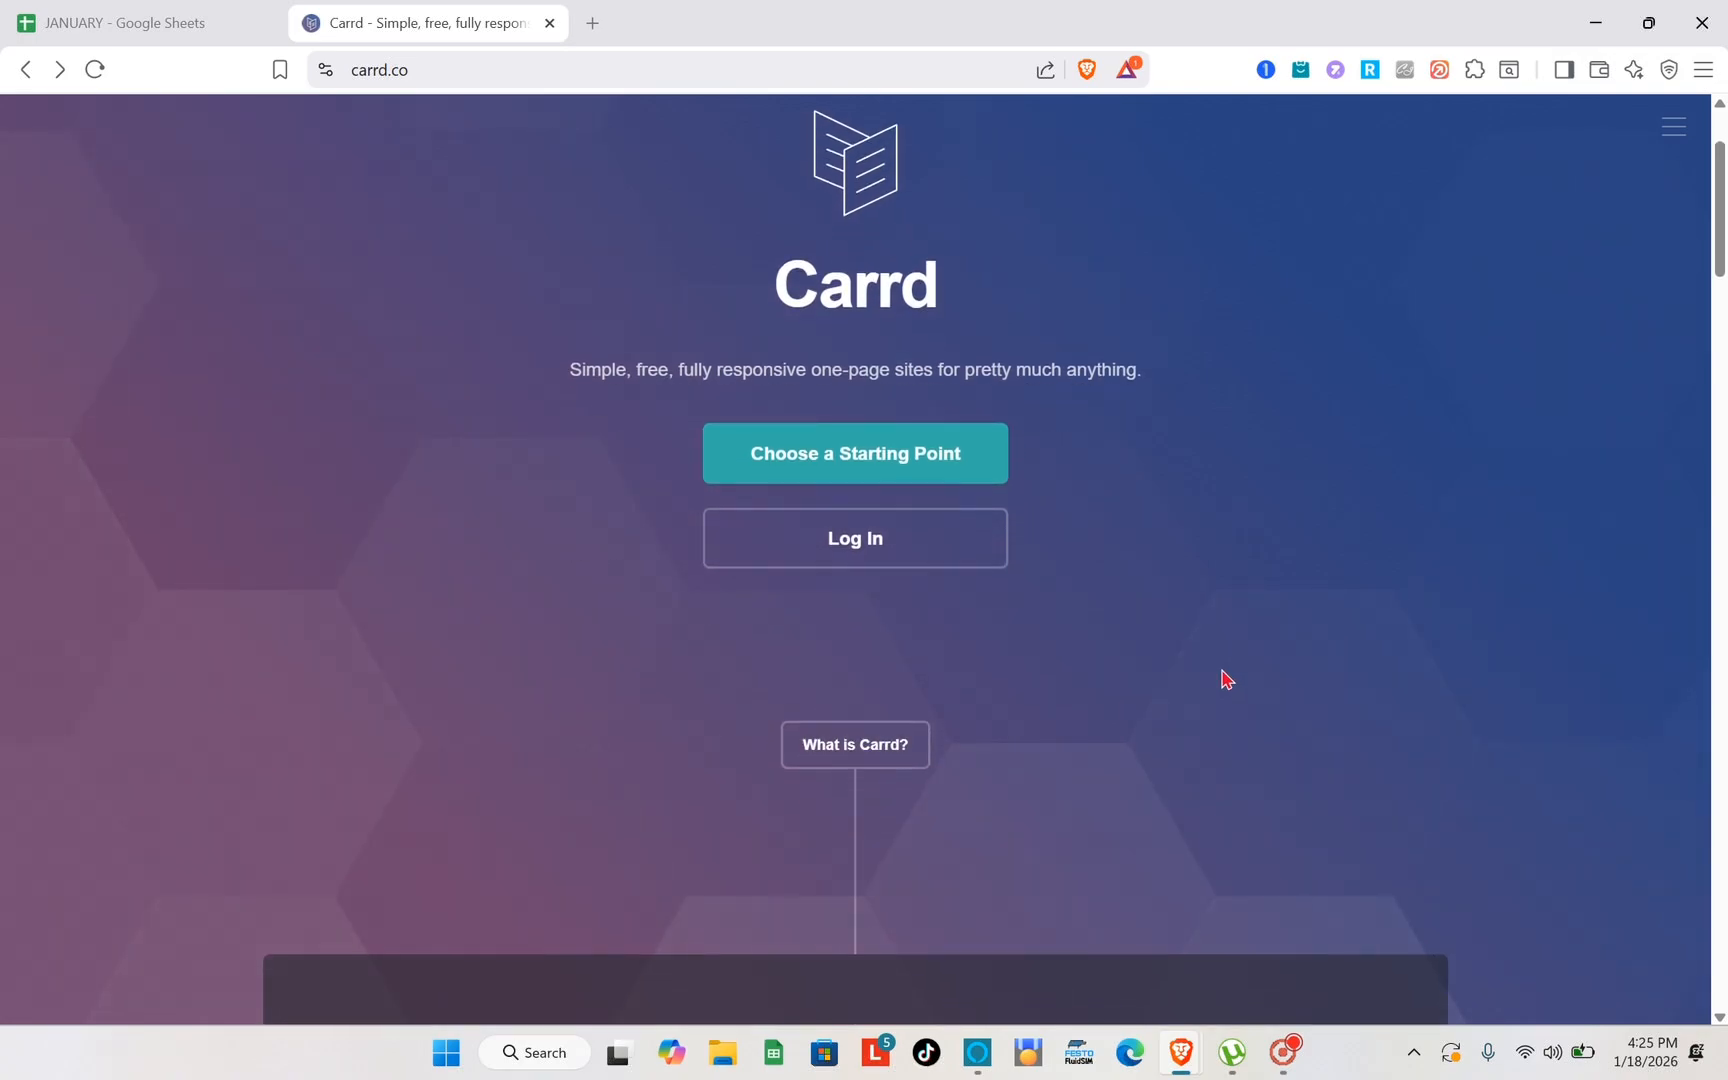
{"action": "scroll", "coordinate": [1017, 566], "scroll_direction": "up", "scroll_amount": 1}
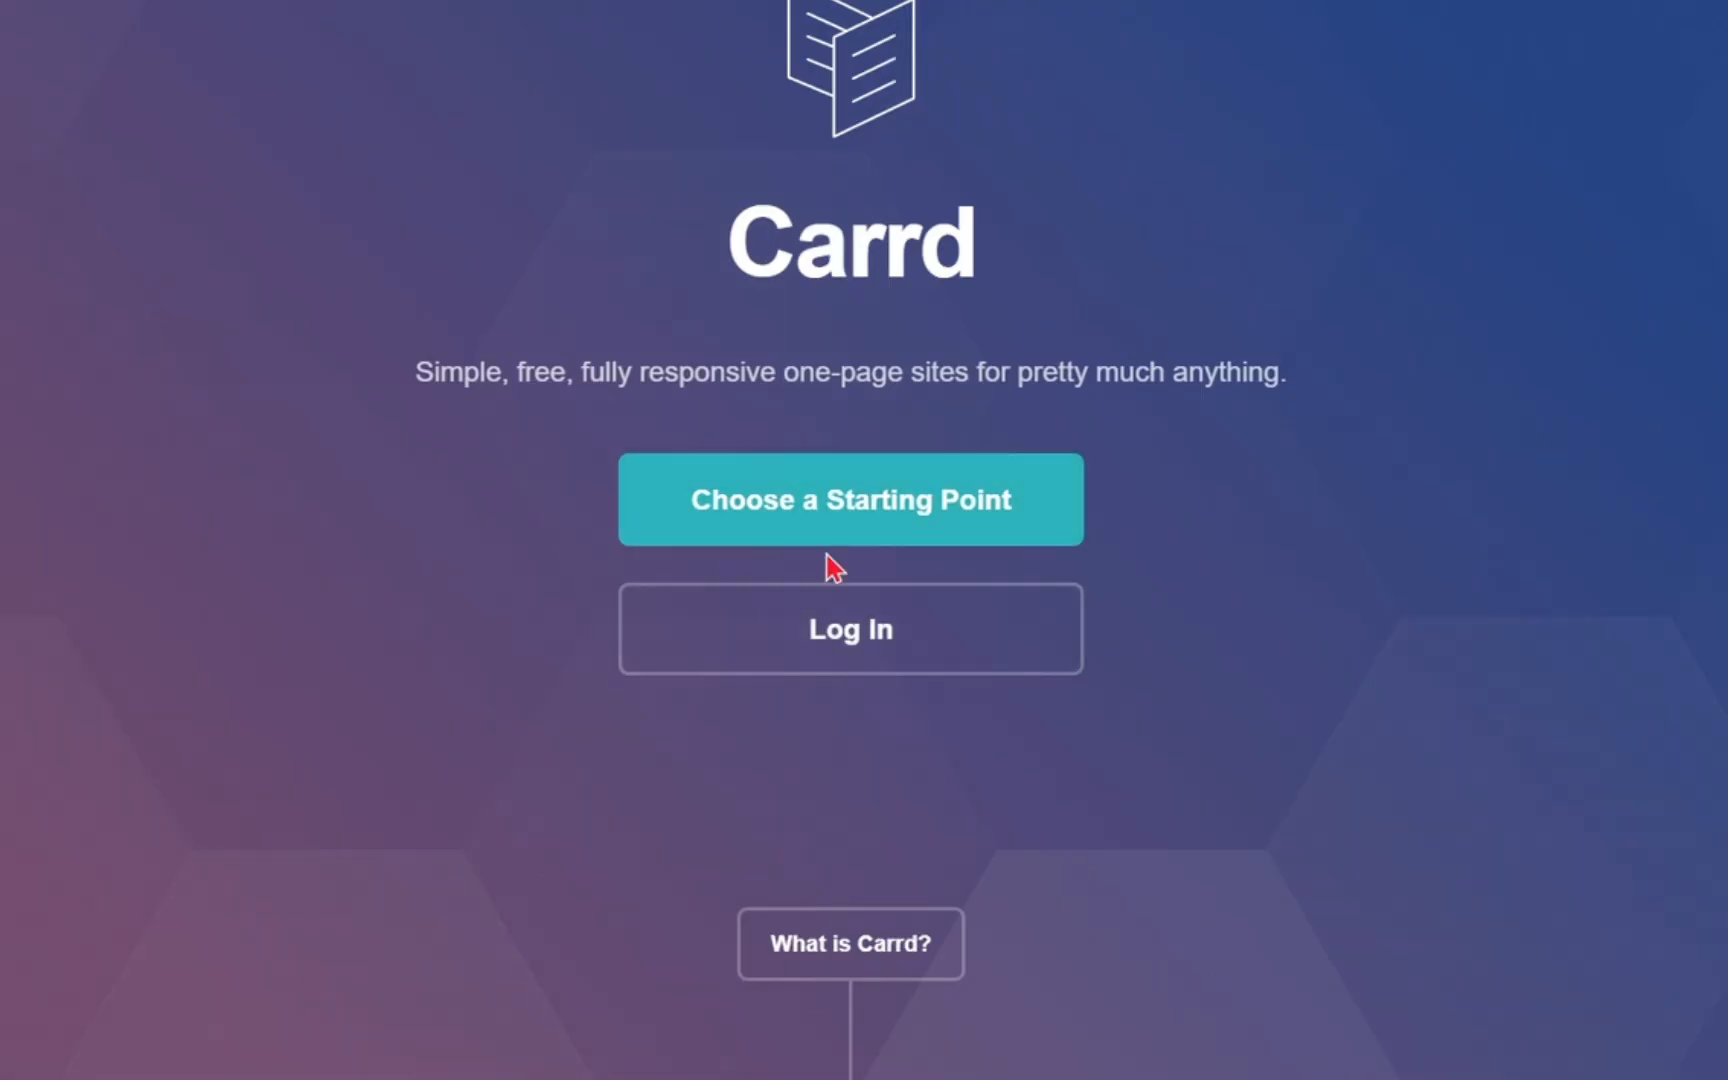
{"action": "scroll", "coordinate": [842, 565], "scroll_direction": "down", "scroll_amount": 5}
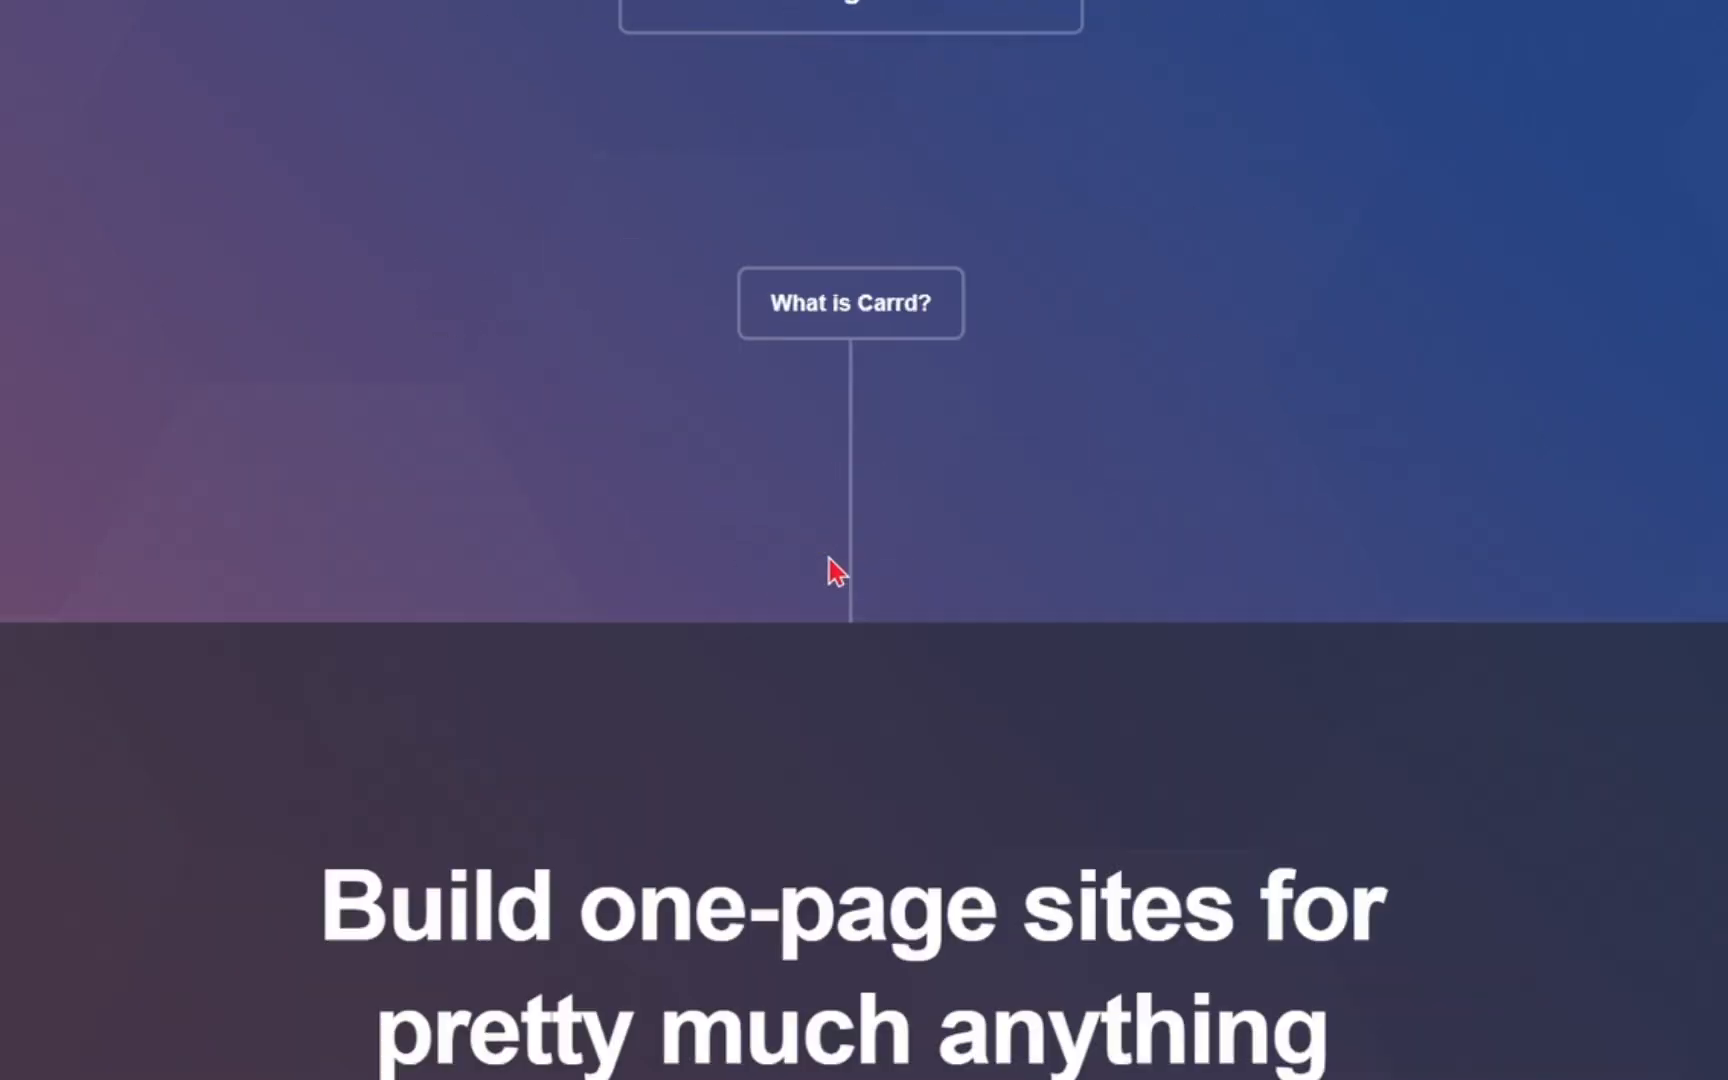
{"action": "scroll", "coordinate": [829, 558], "scroll_direction": "down", "scroll_amount": 7}
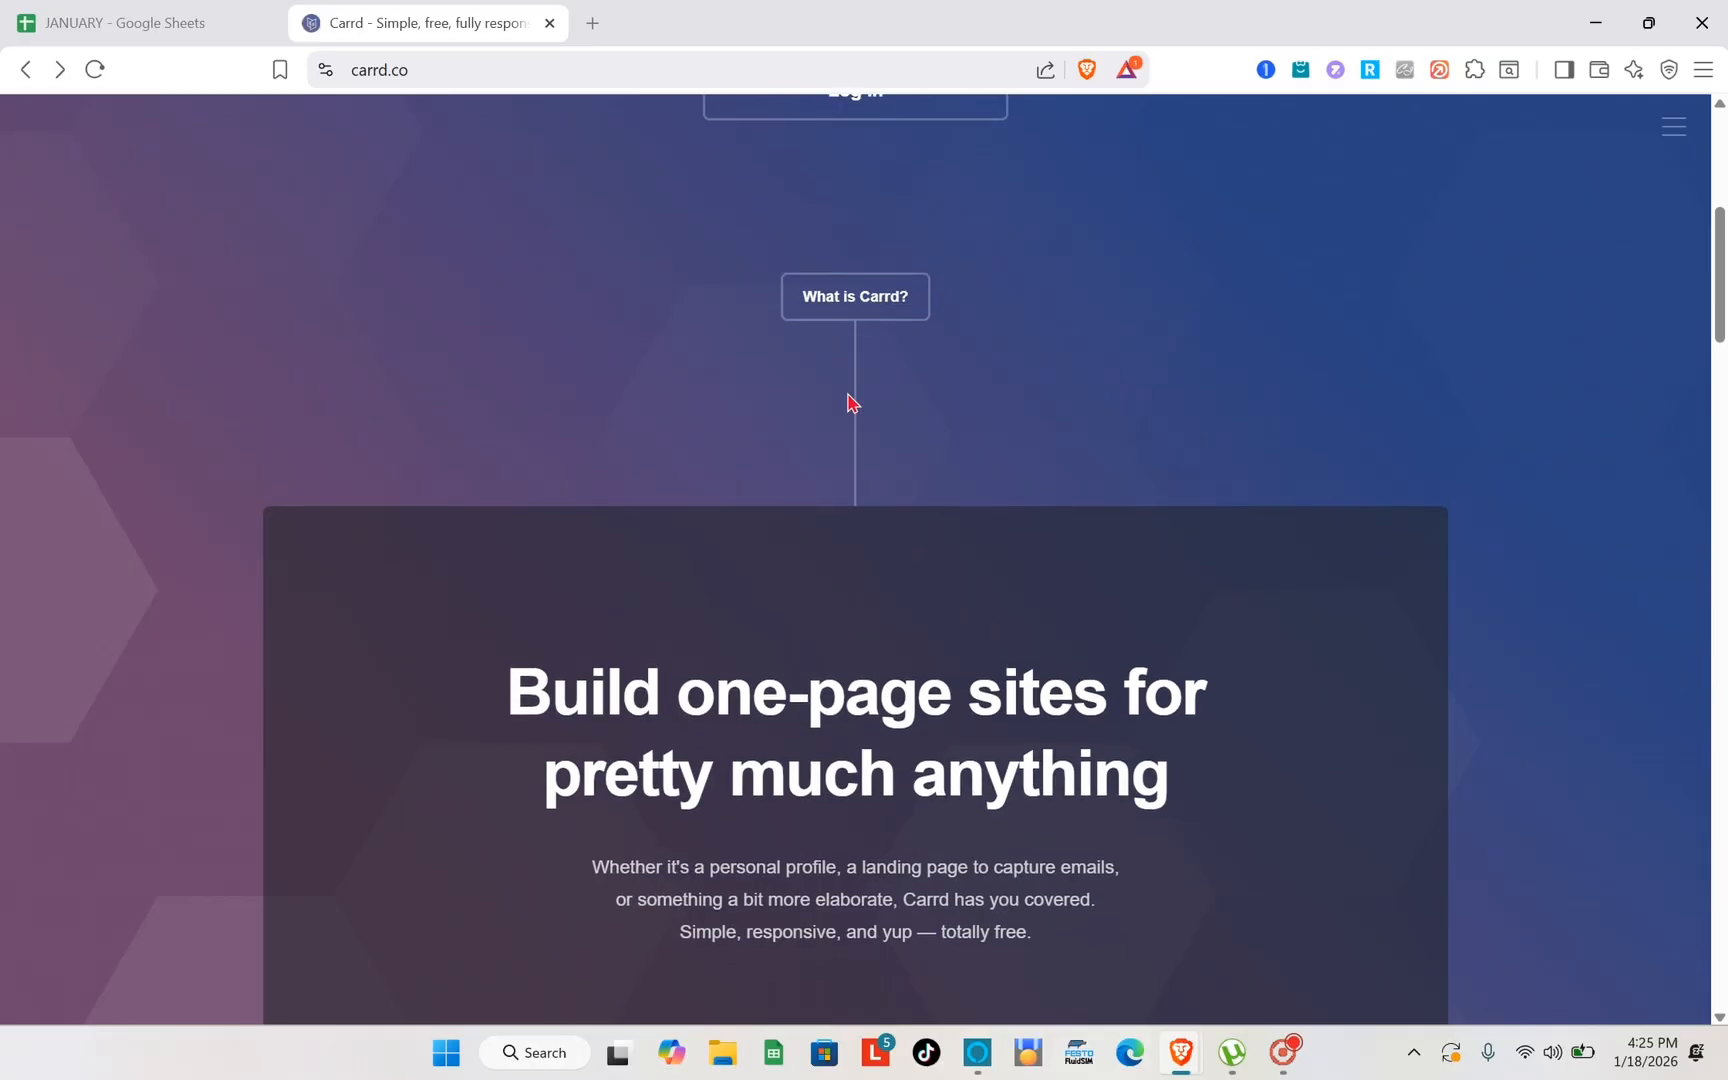
{"action": "scroll", "coordinate": [852, 401], "scroll_direction": "up", "scroll_amount": 5}
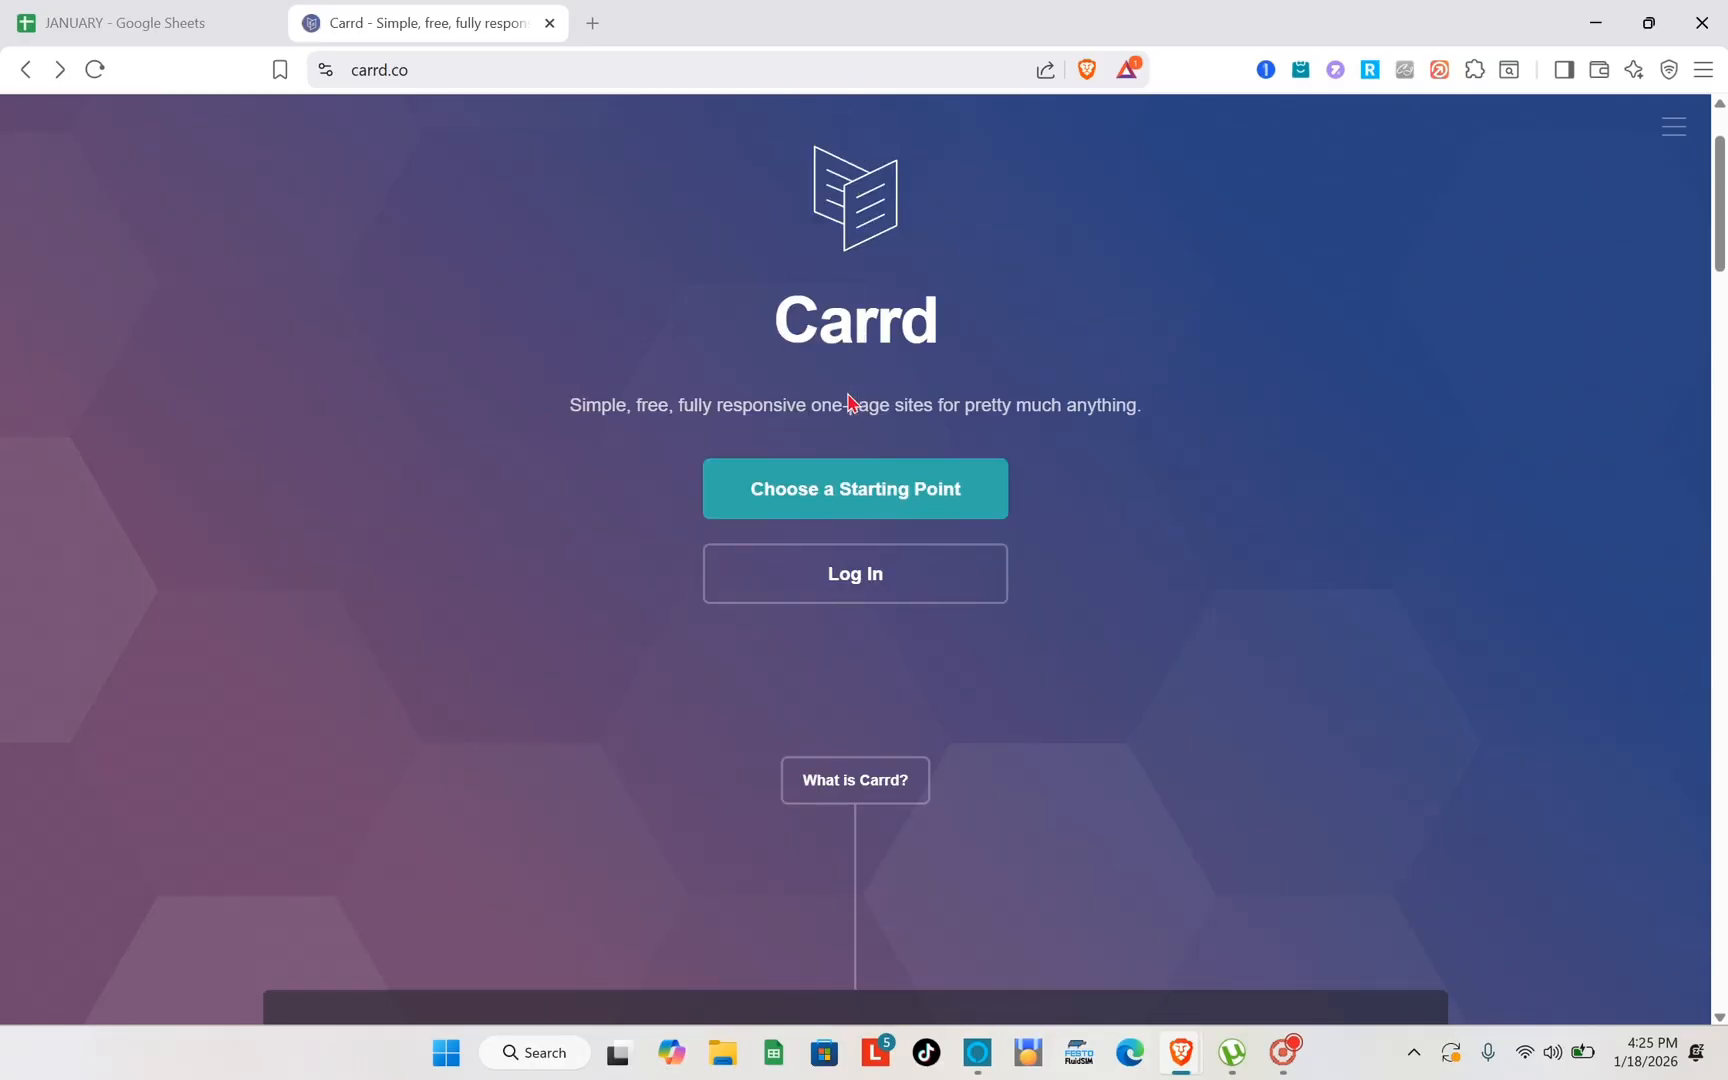
- Open the gallery of starting points and look over the blank page and the templates across all categories
{"action": "left_click", "coordinate": [906, 593]}
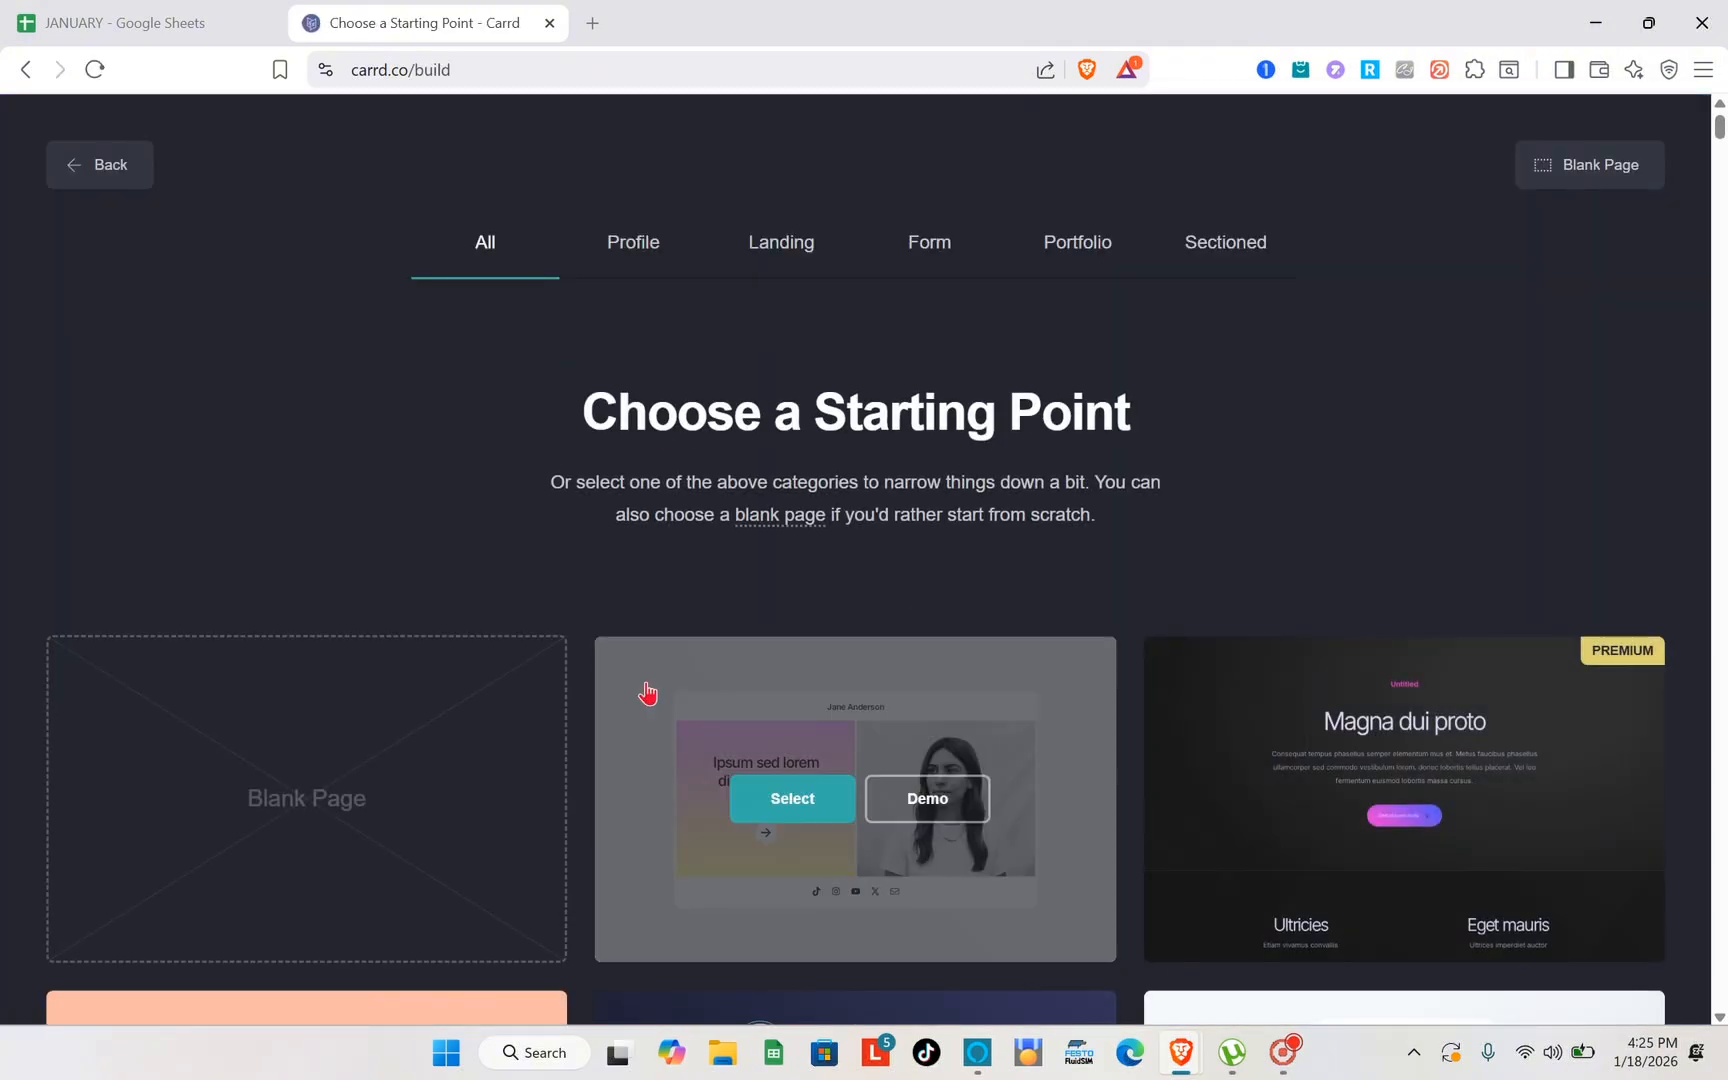
{"action": "scroll", "coordinate": [648, 692], "scroll_direction": "down", "scroll_amount": 3}
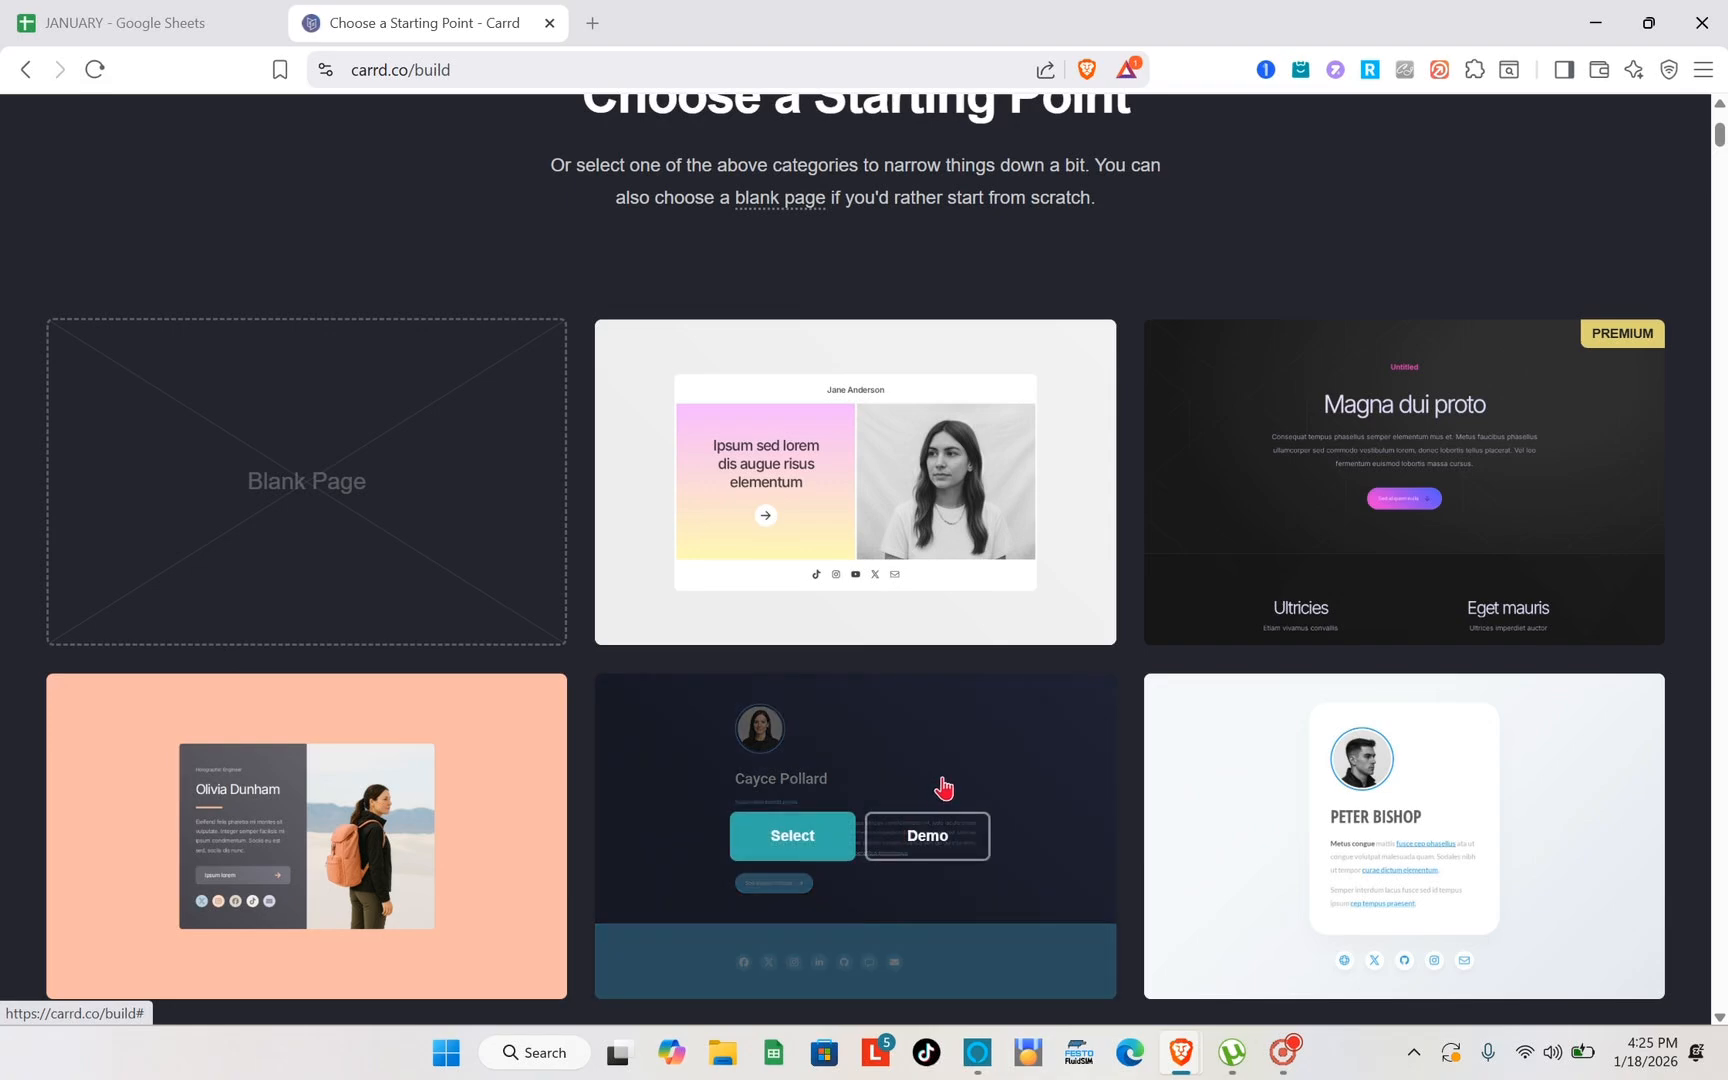
{"action": "scroll", "coordinate": [941, 787], "scroll_direction": "up", "scroll_amount": 3}
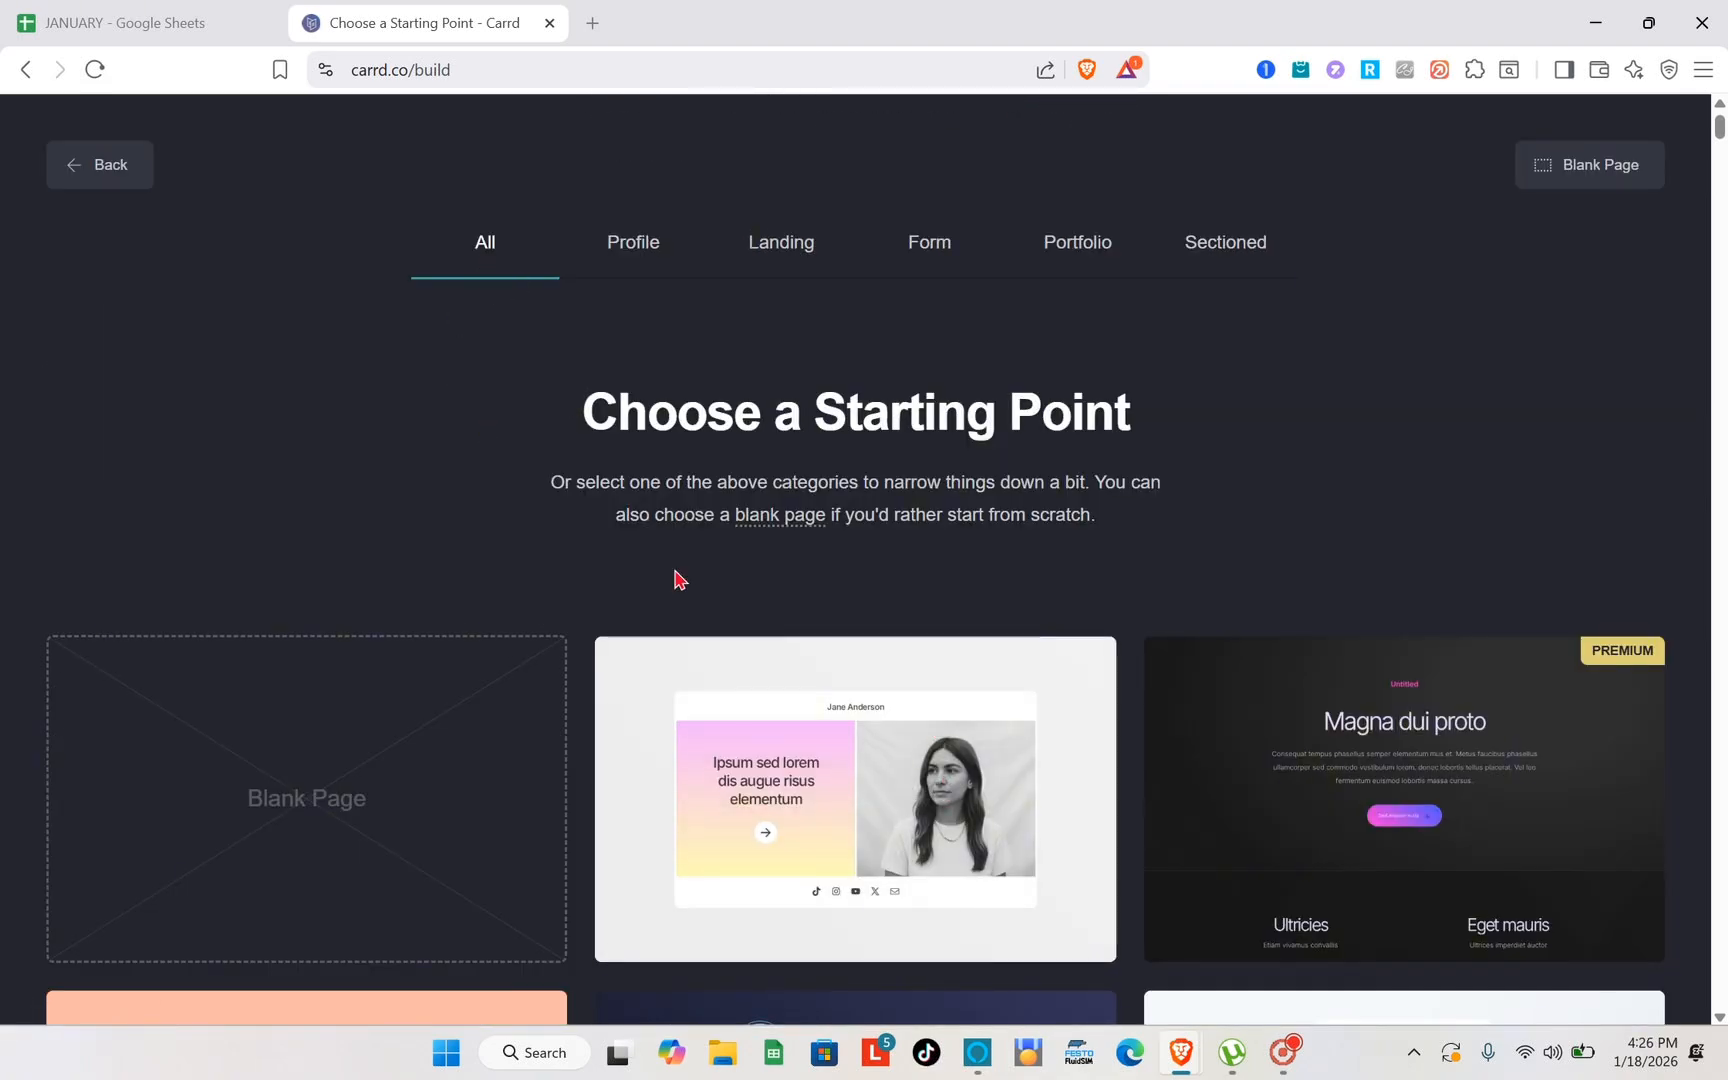
{"action": "scroll", "coordinate": [783, 783], "scroll_direction": "down", "scroll_amount": 2}
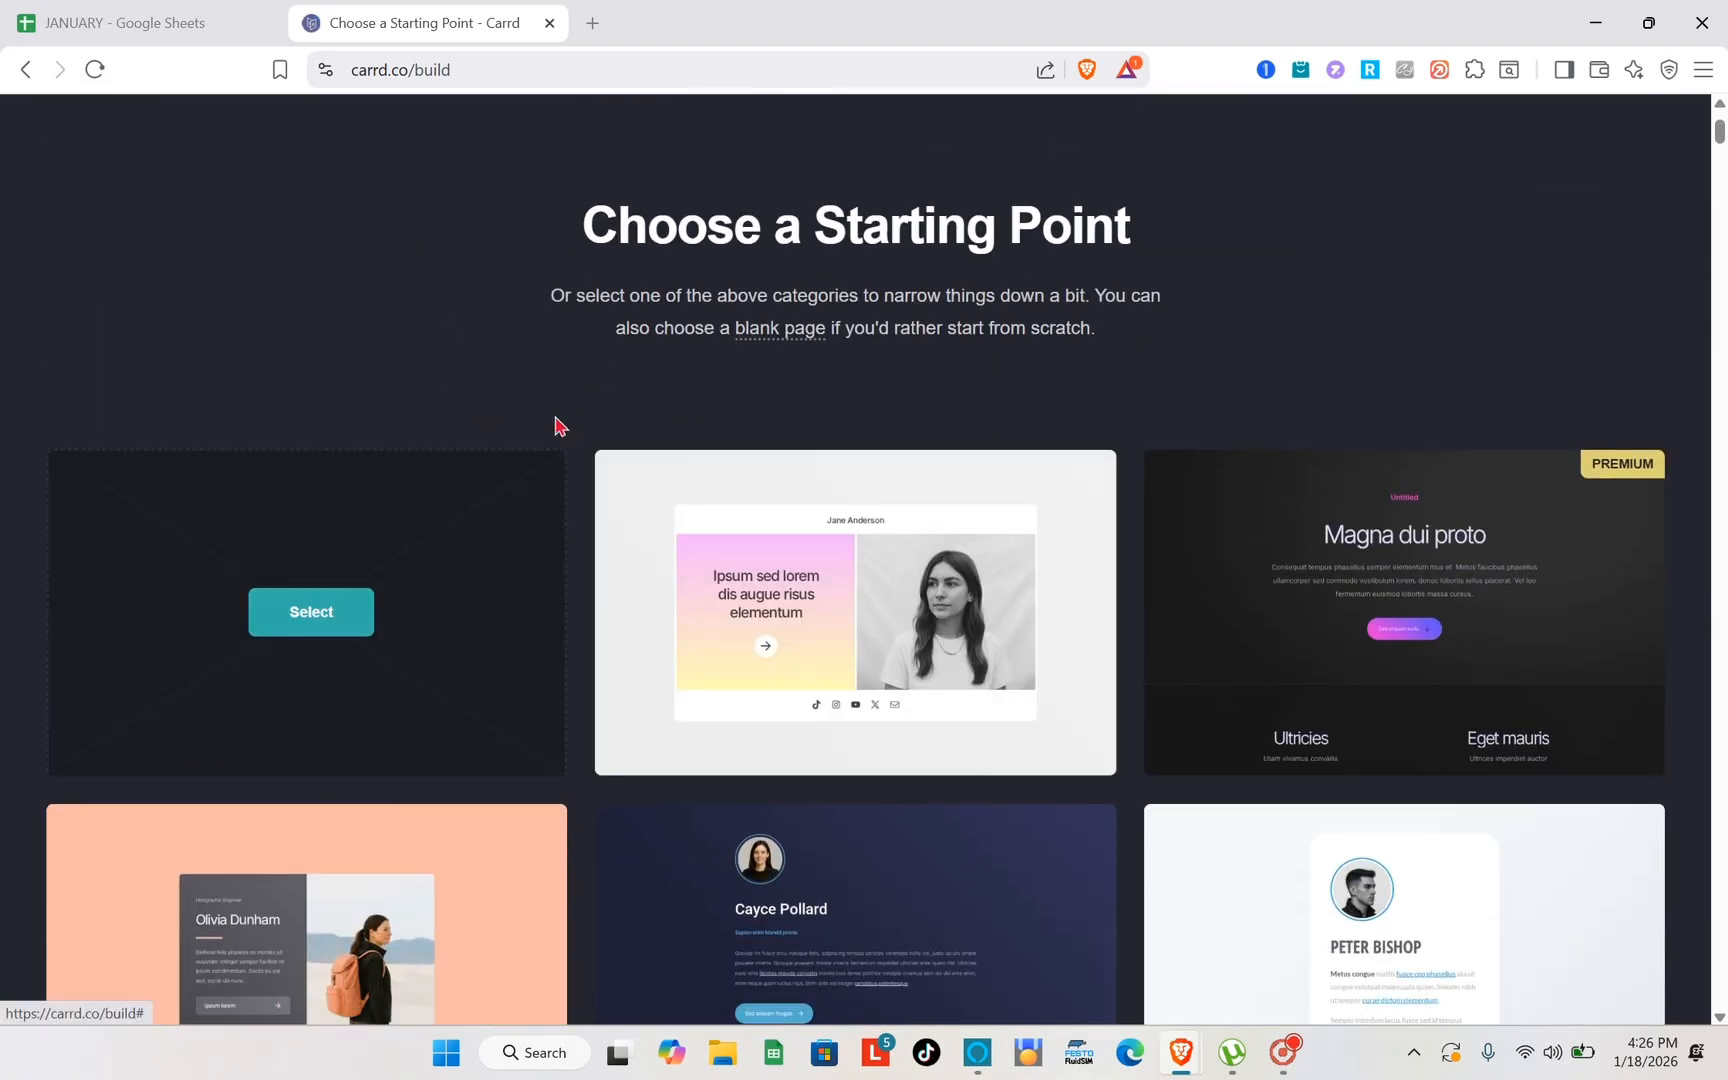
{"action": "scroll", "coordinate": [718, 350], "scroll_direction": "up", "scroll_amount": 2}
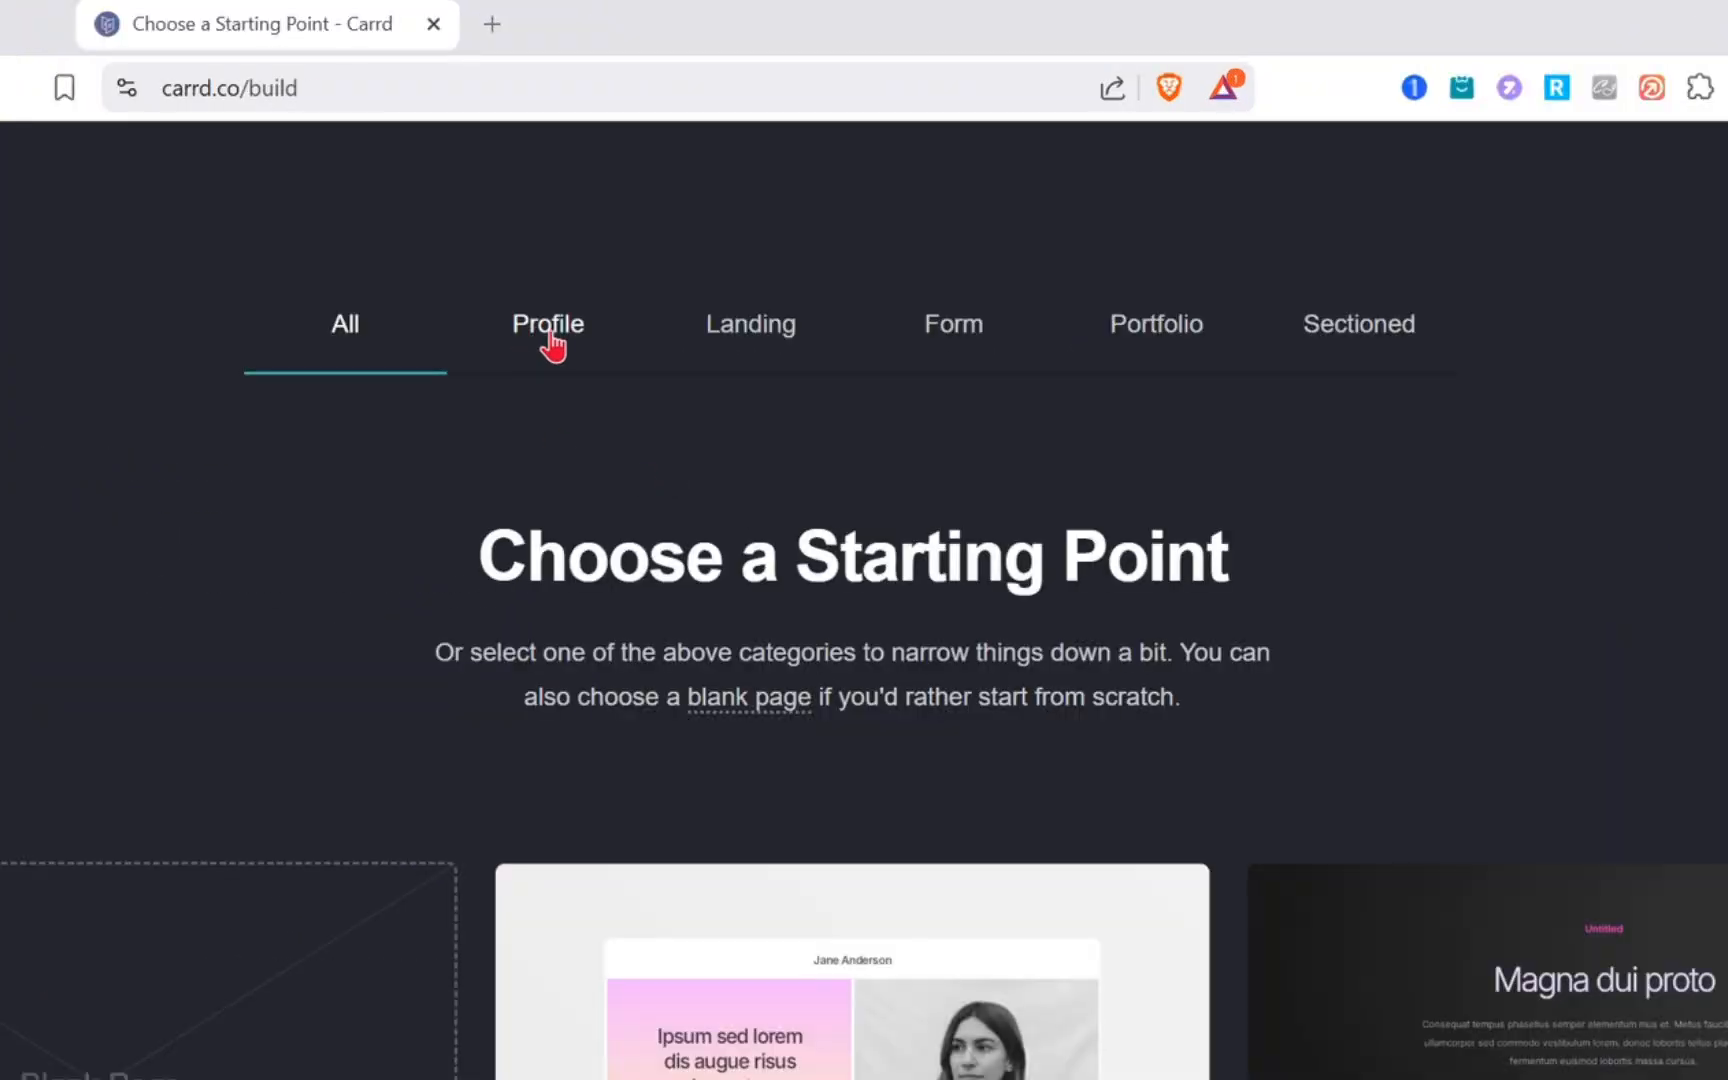
- View the starting-point templates in the Profile, Landing and Form categories
{"action": "left_click", "coordinate": [552, 345]}
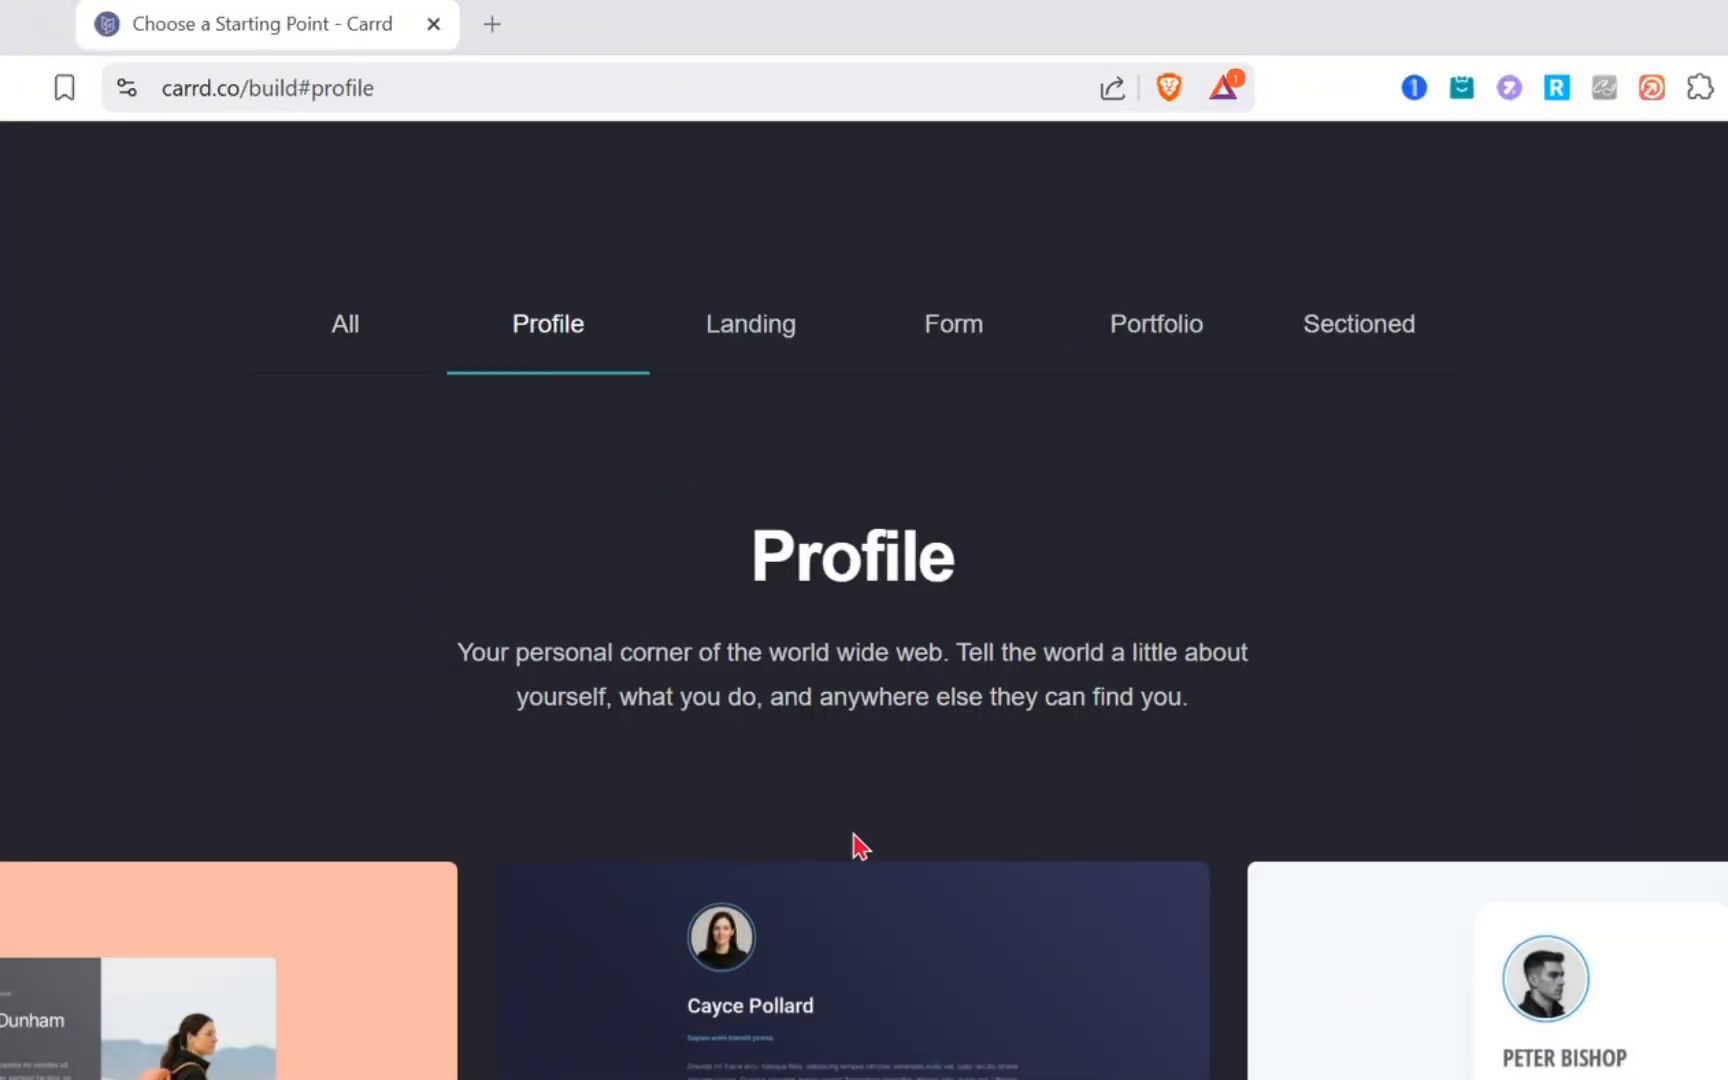
{"action": "scroll", "coordinate": [856, 845], "scroll_direction": "down", "scroll_amount": 7}
{"action": "scroll", "coordinate": [856, 845], "scroll_direction": "down", "scroll_amount": 3}
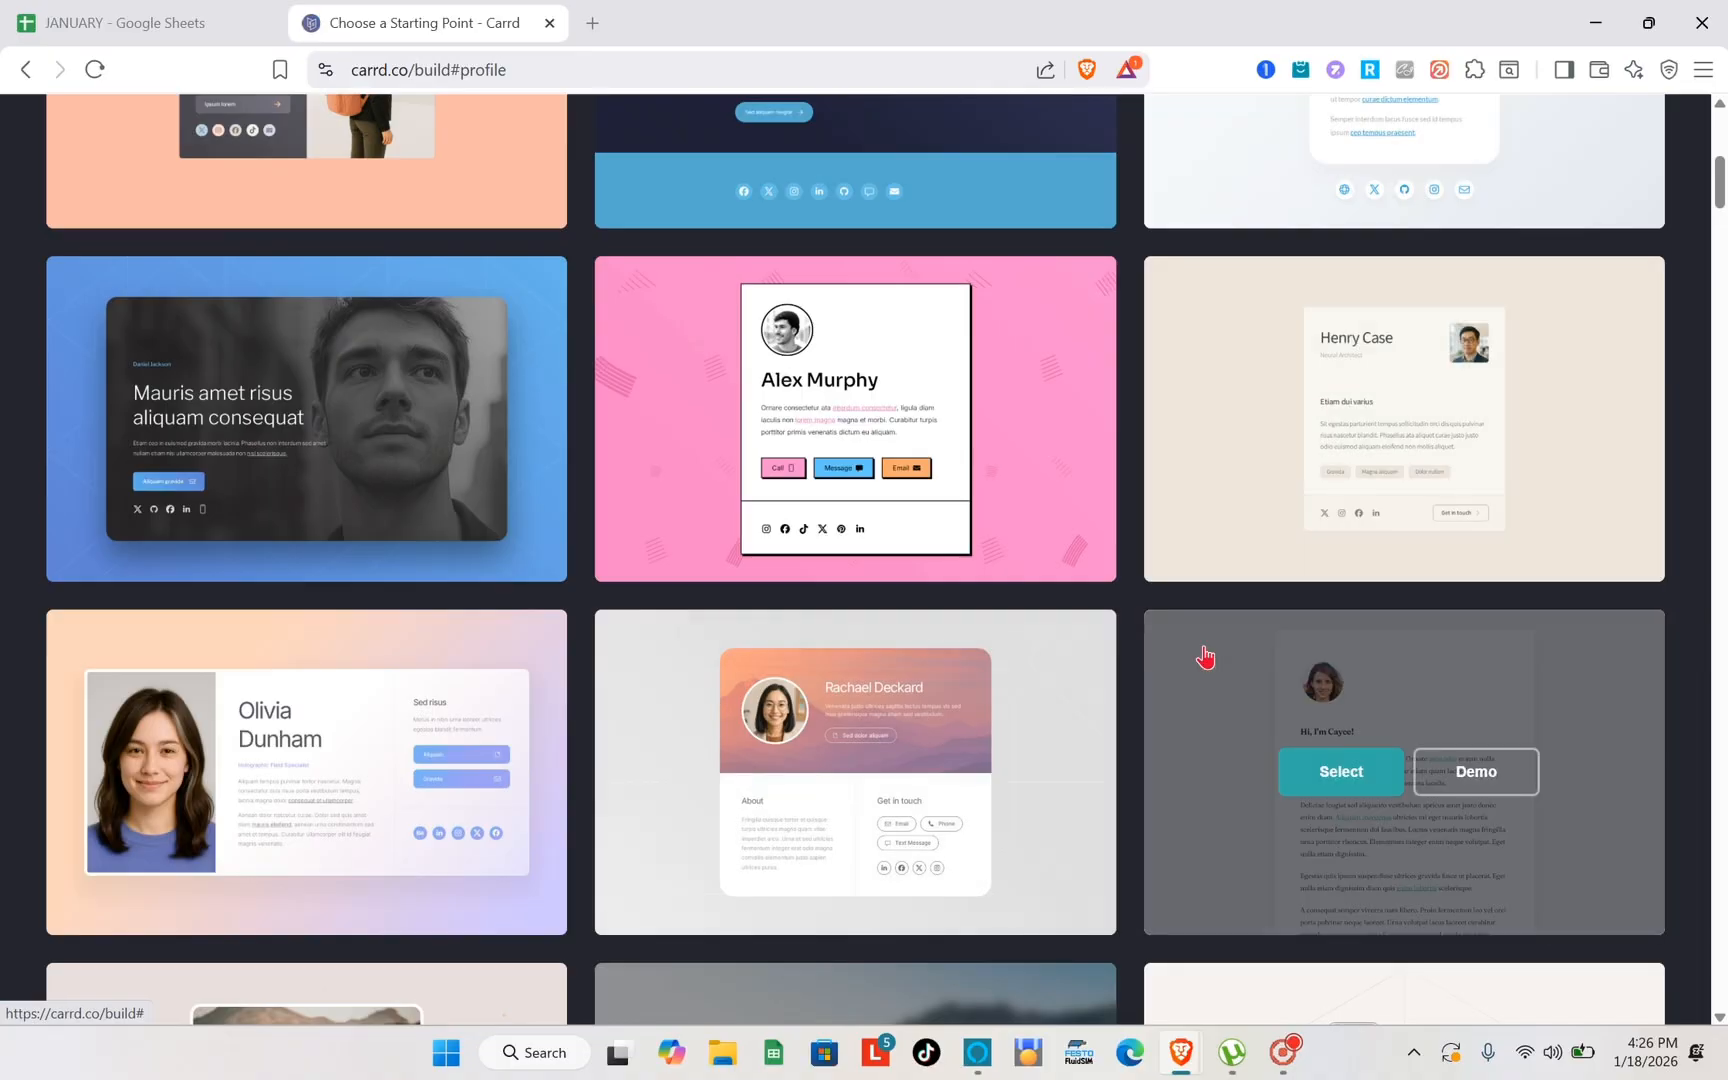
{"action": "scroll", "coordinate": [1205, 656], "scroll_direction": "down", "scroll_amount": 4}
{"action": "scroll", "coordinate": [1205, 656], "scroll_direction": "up", "scroll_amount": 10}
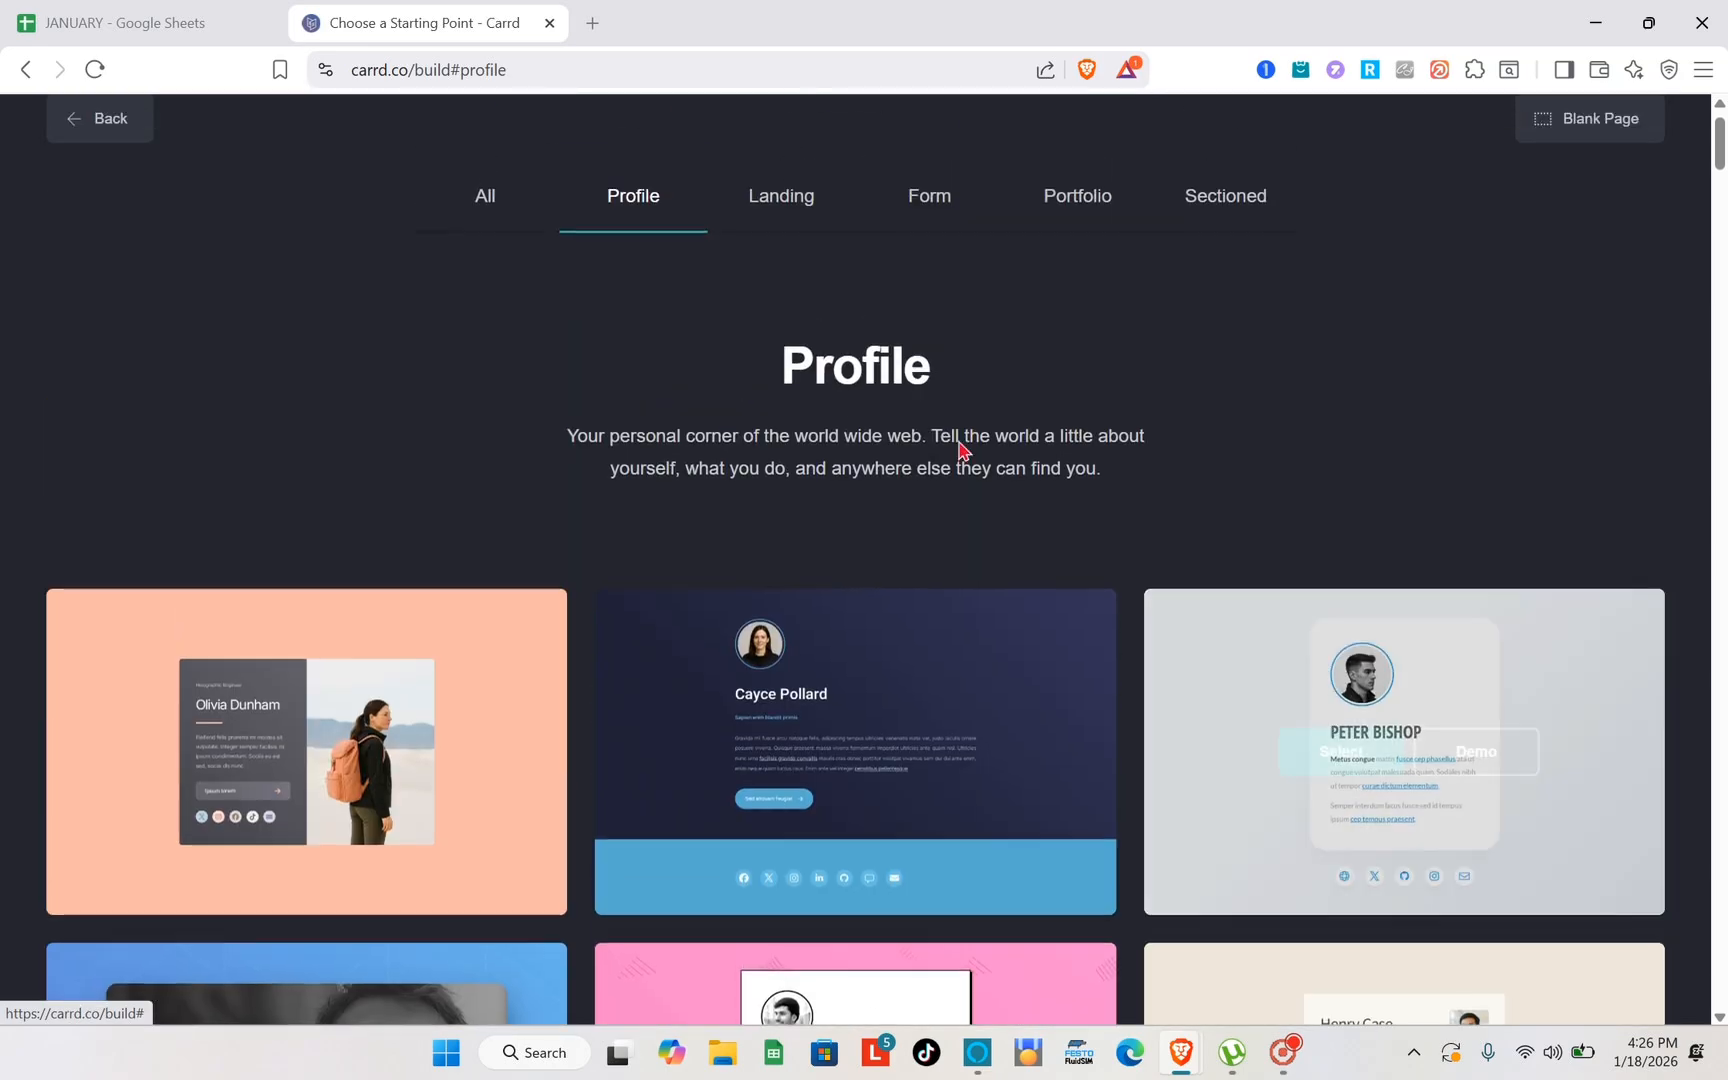
{"action": "left_click", "coordinate": [790, 195]}
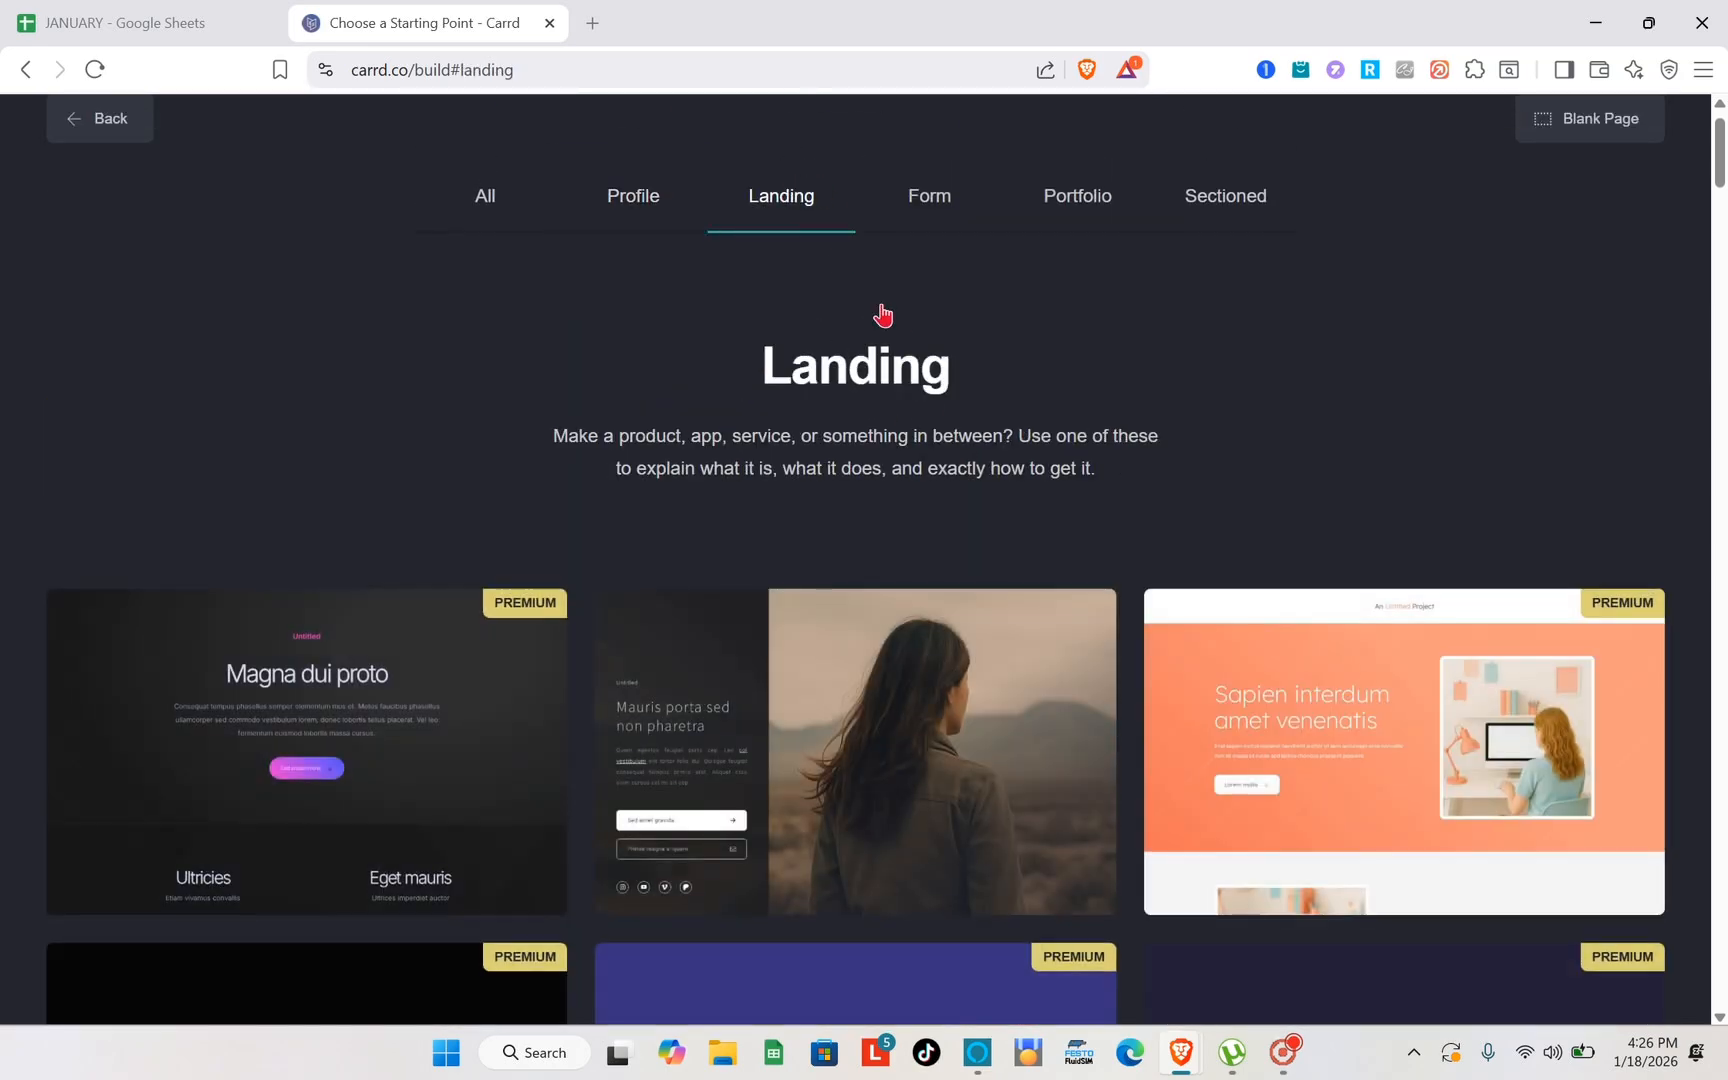
{"action": "left_click", "coordinate": [940, 207]}
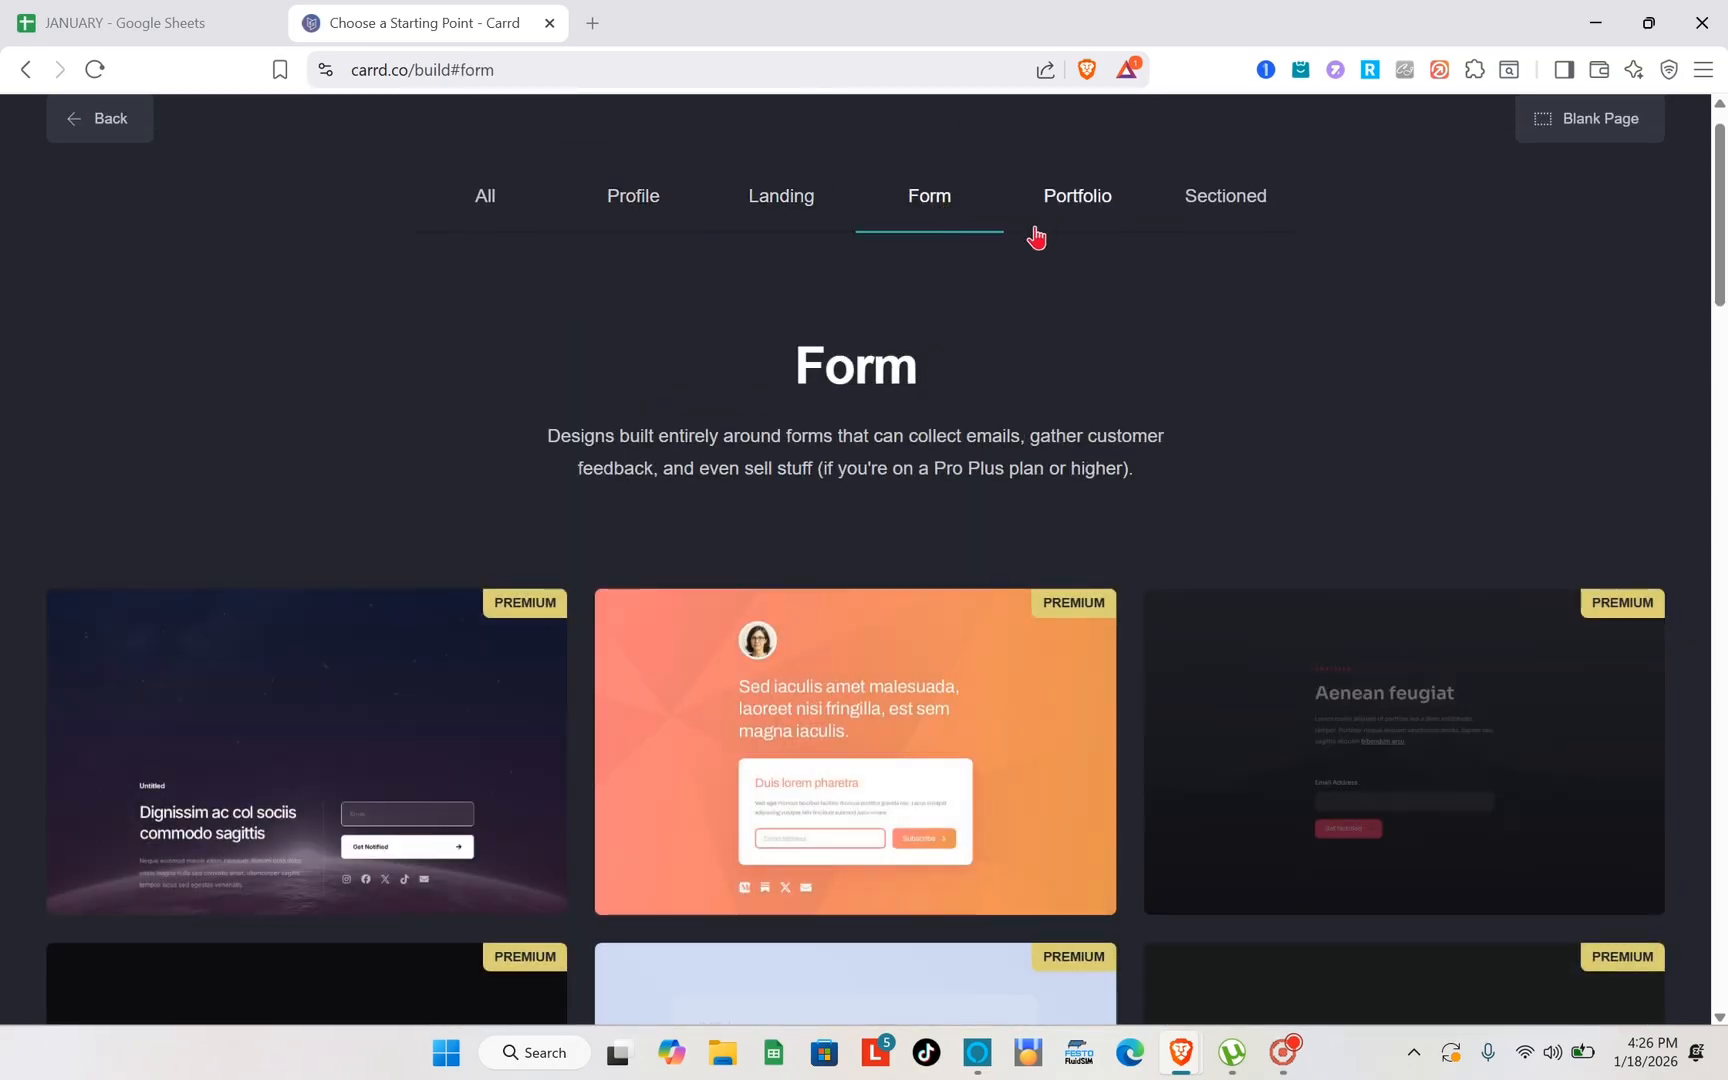
- Show the Portfolio category of starting points and examine its free and premium templates
{"action": "left_click", "coordinate": [1058, 234]}
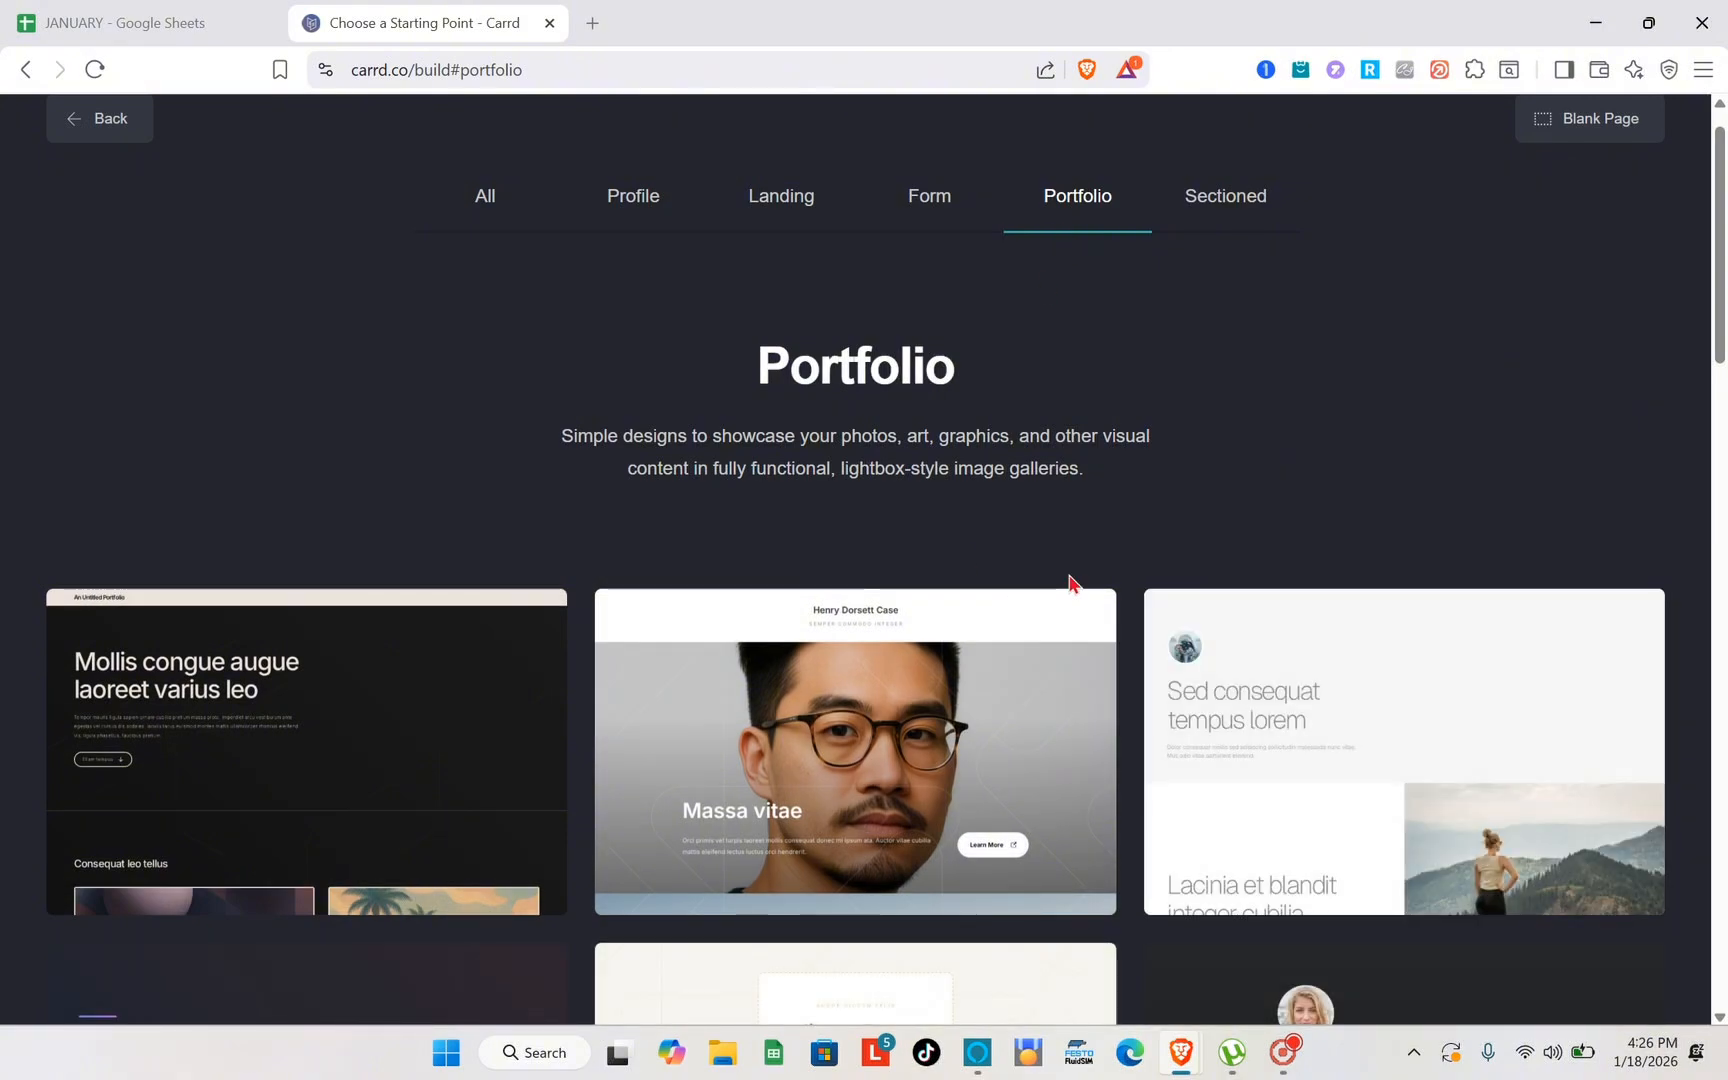
{"action": "scroll", "coordinate": [1070, 582], "scroll_direction": "down", "scroll_amount": 2}
{"action": "scroll", "coordinate": [1070, 582], "scroll_direction": "up", "scroll_amount": 2}
{"action": "scroll", "coordinate": [1070, 582], "scroll_direction": "down", "scroll_amount": 5}
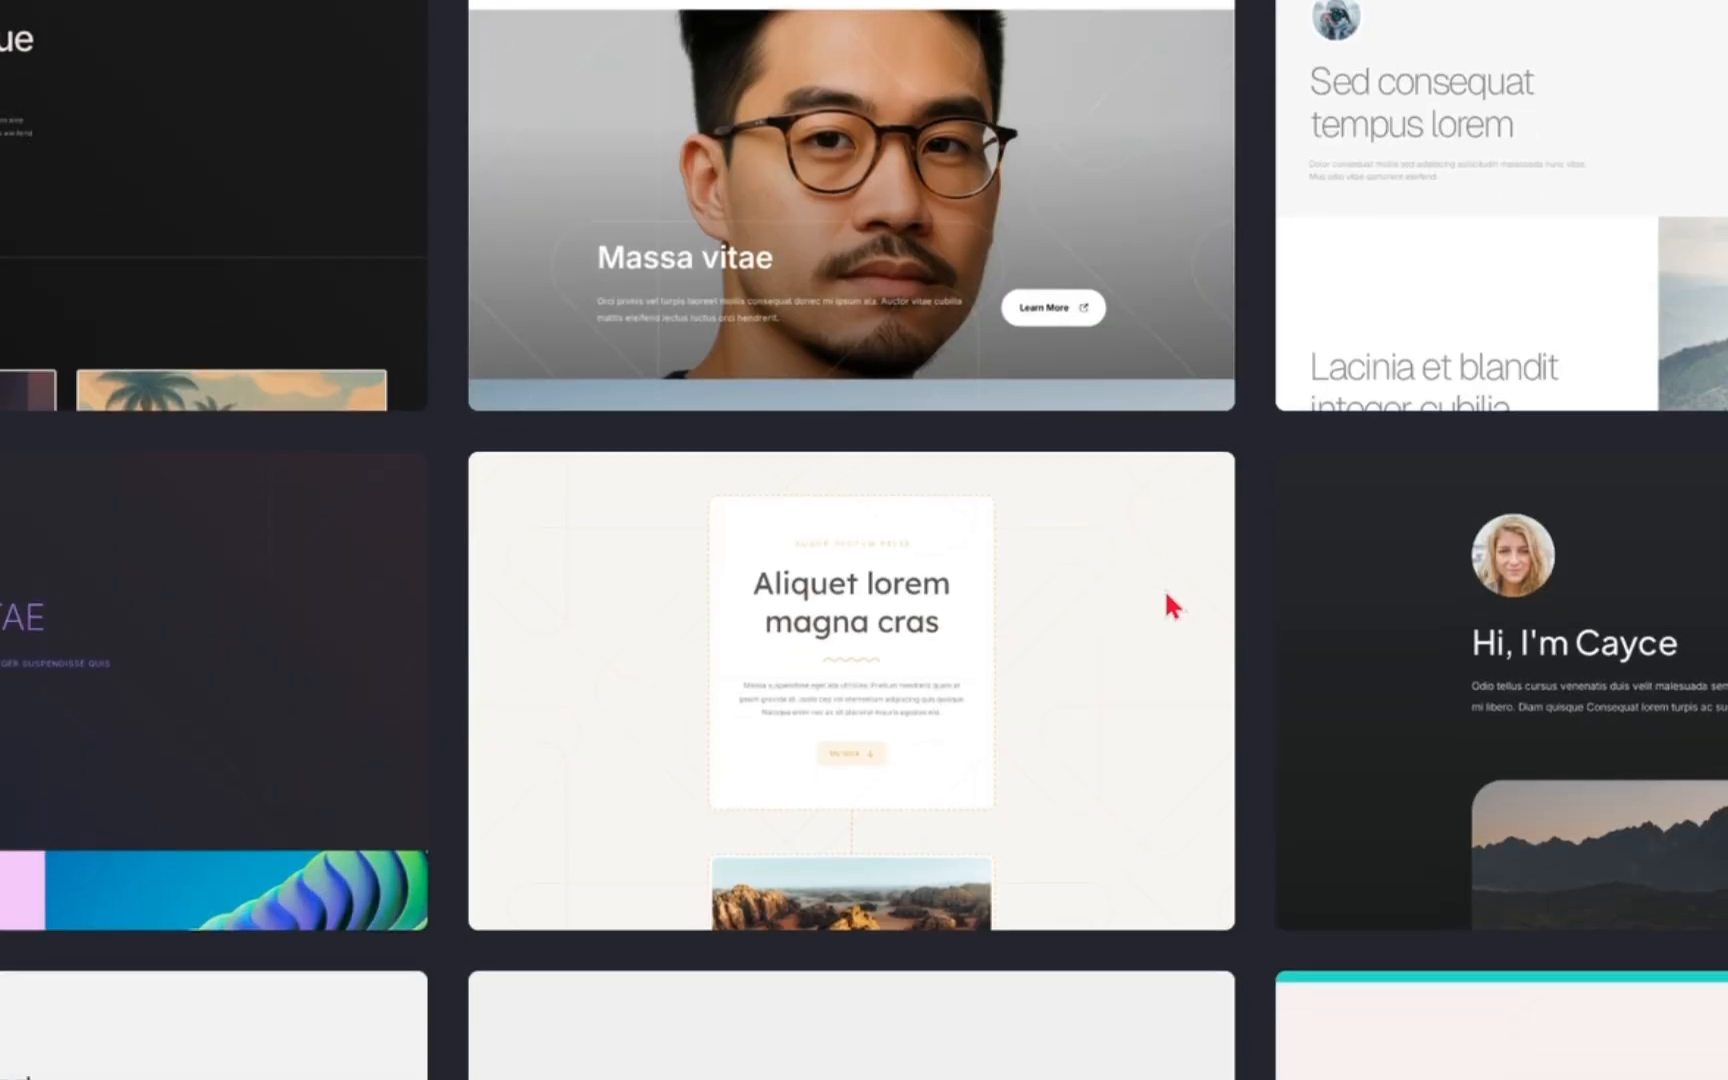
{"action": "scroll", "coordinate": [1167, 606], "scroll_direction": "up", "scroll_amount": 2}
{"action": "scroll", "coordinate": [987, 555], "scroll_direction": "down", "scroll_amount": 7}
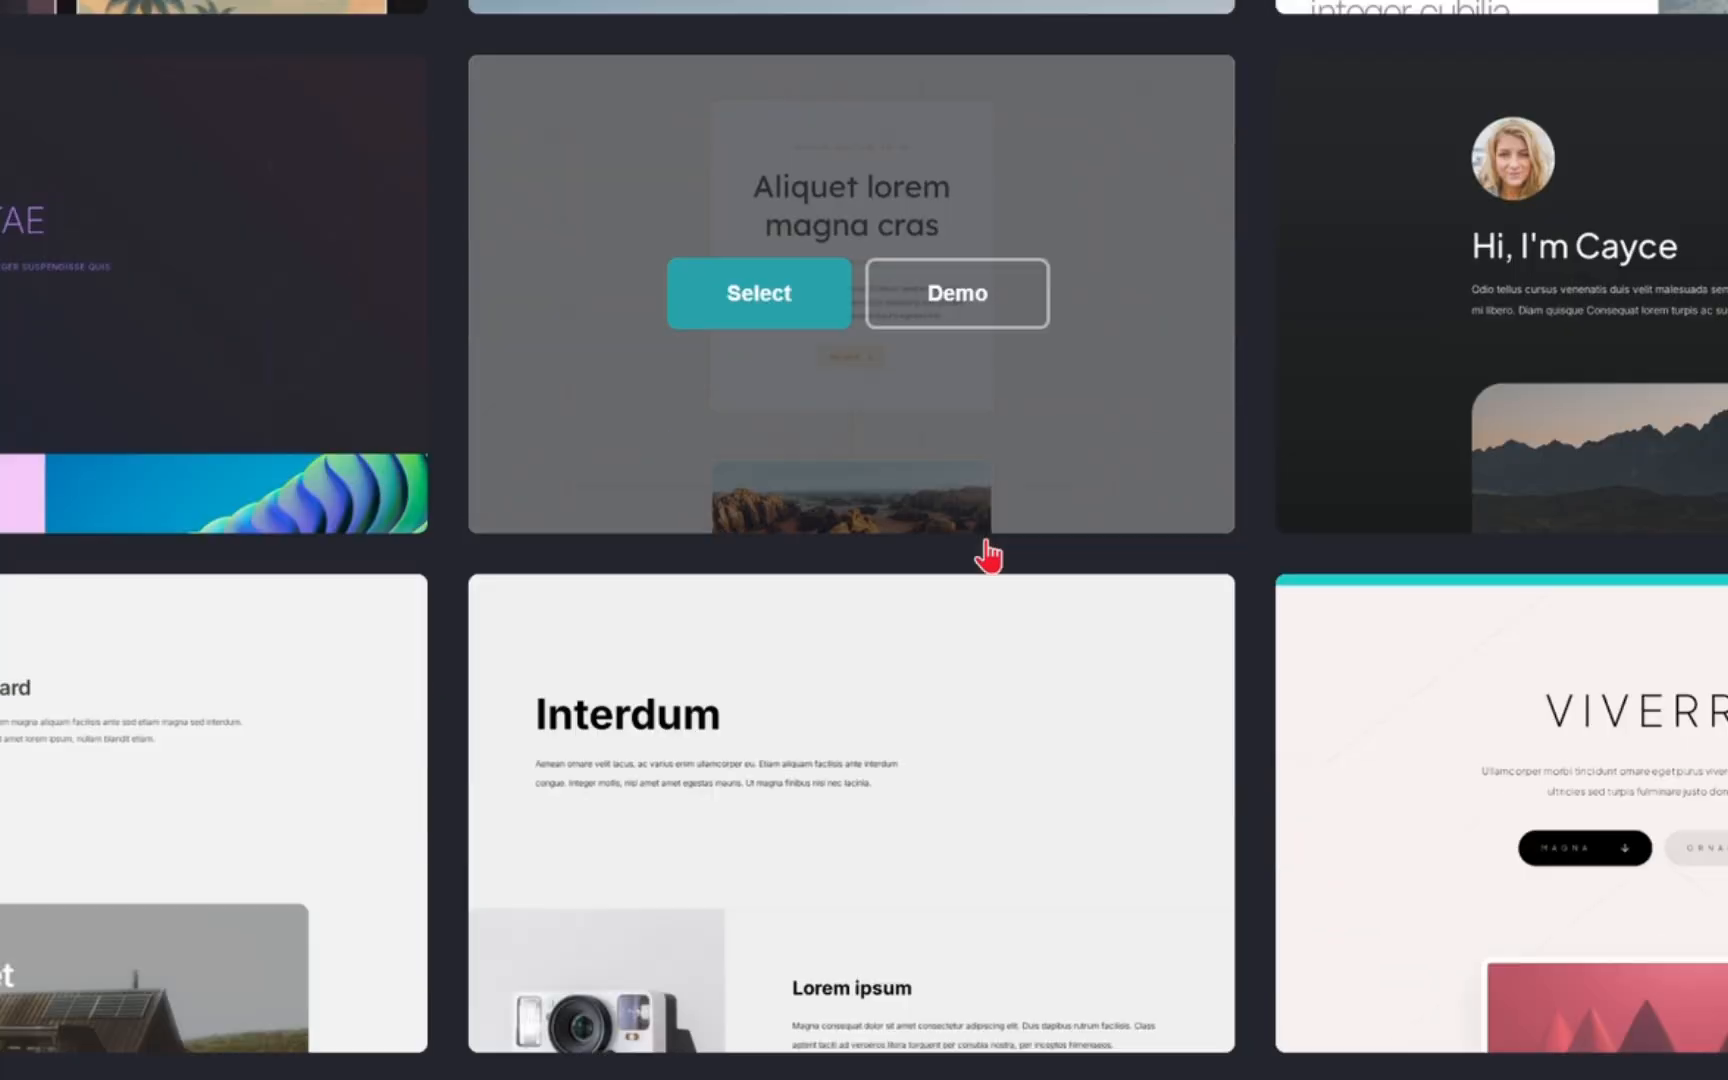
{"action": "scroll", "coordinate": [987, 555], "scroll_direction": "down", "scroll_amount": 5}
{"action": "scroll", "coordinate": [987, 555], "scroll_direction": "up", "scroll_amount": 3}
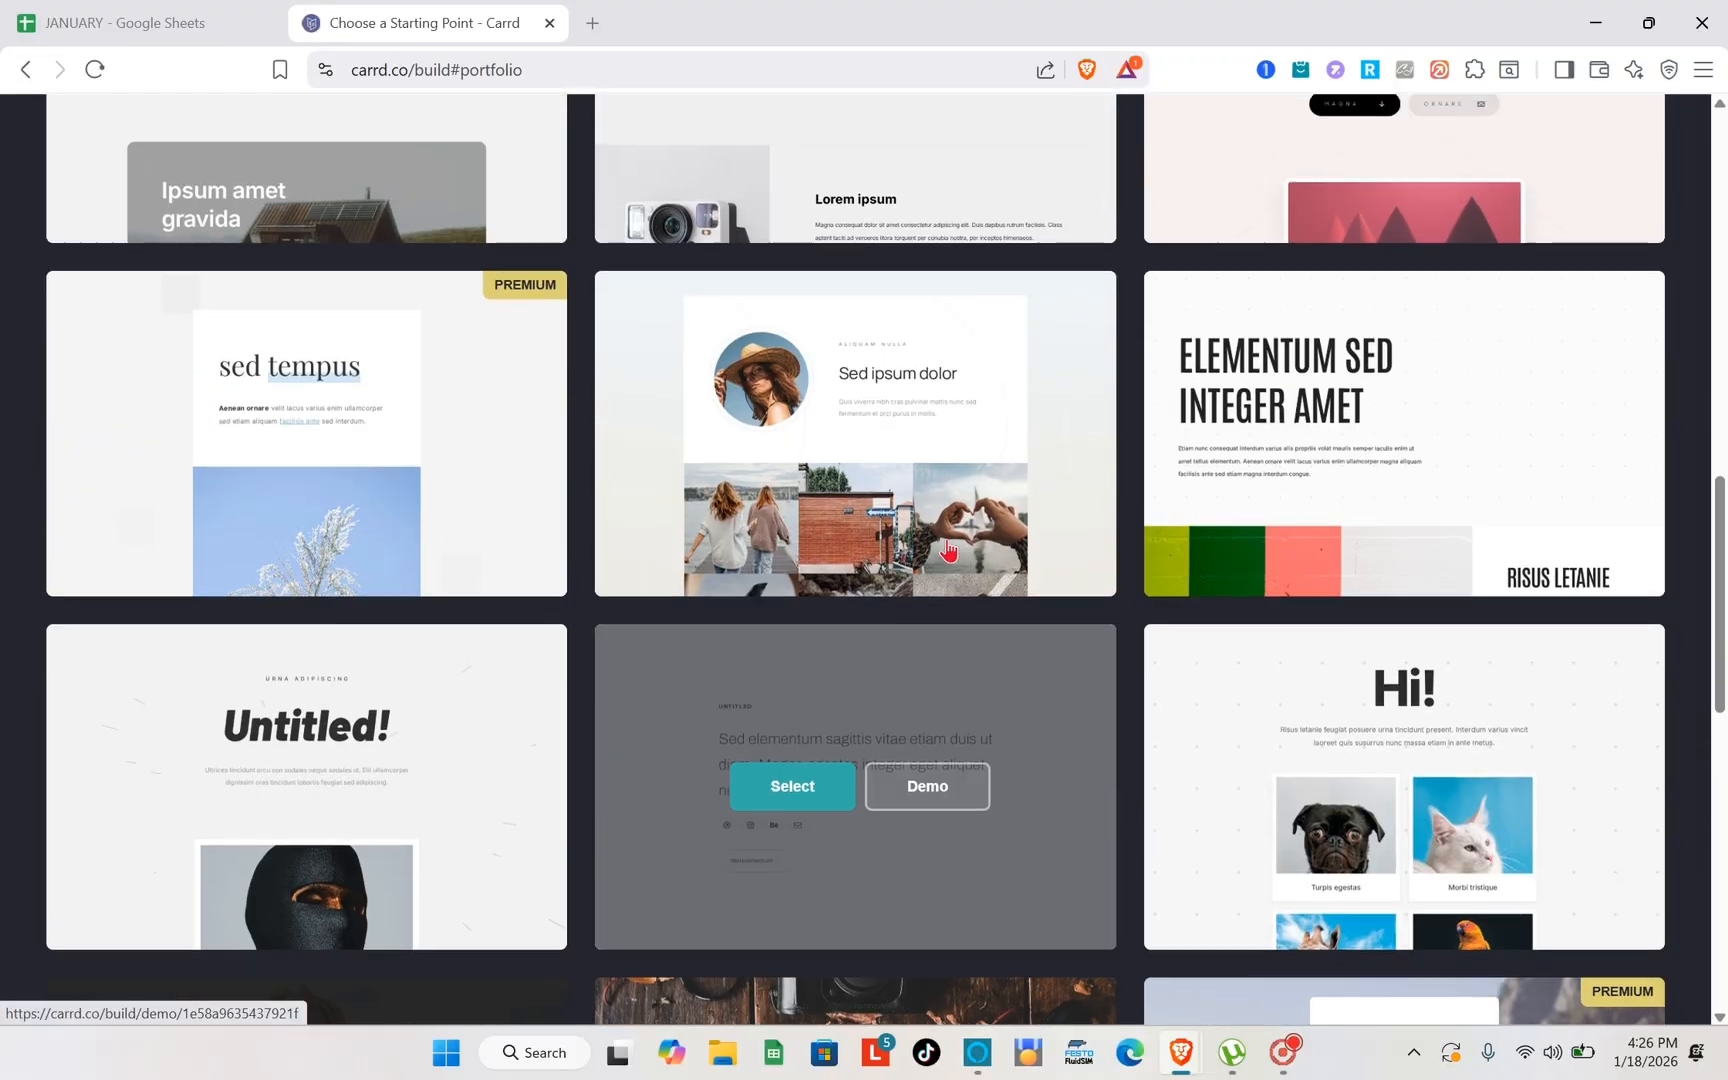
{"action": "scroll", "coordinate": [948, 548], "scroll_direction": "up", "scroll_amount": 4}
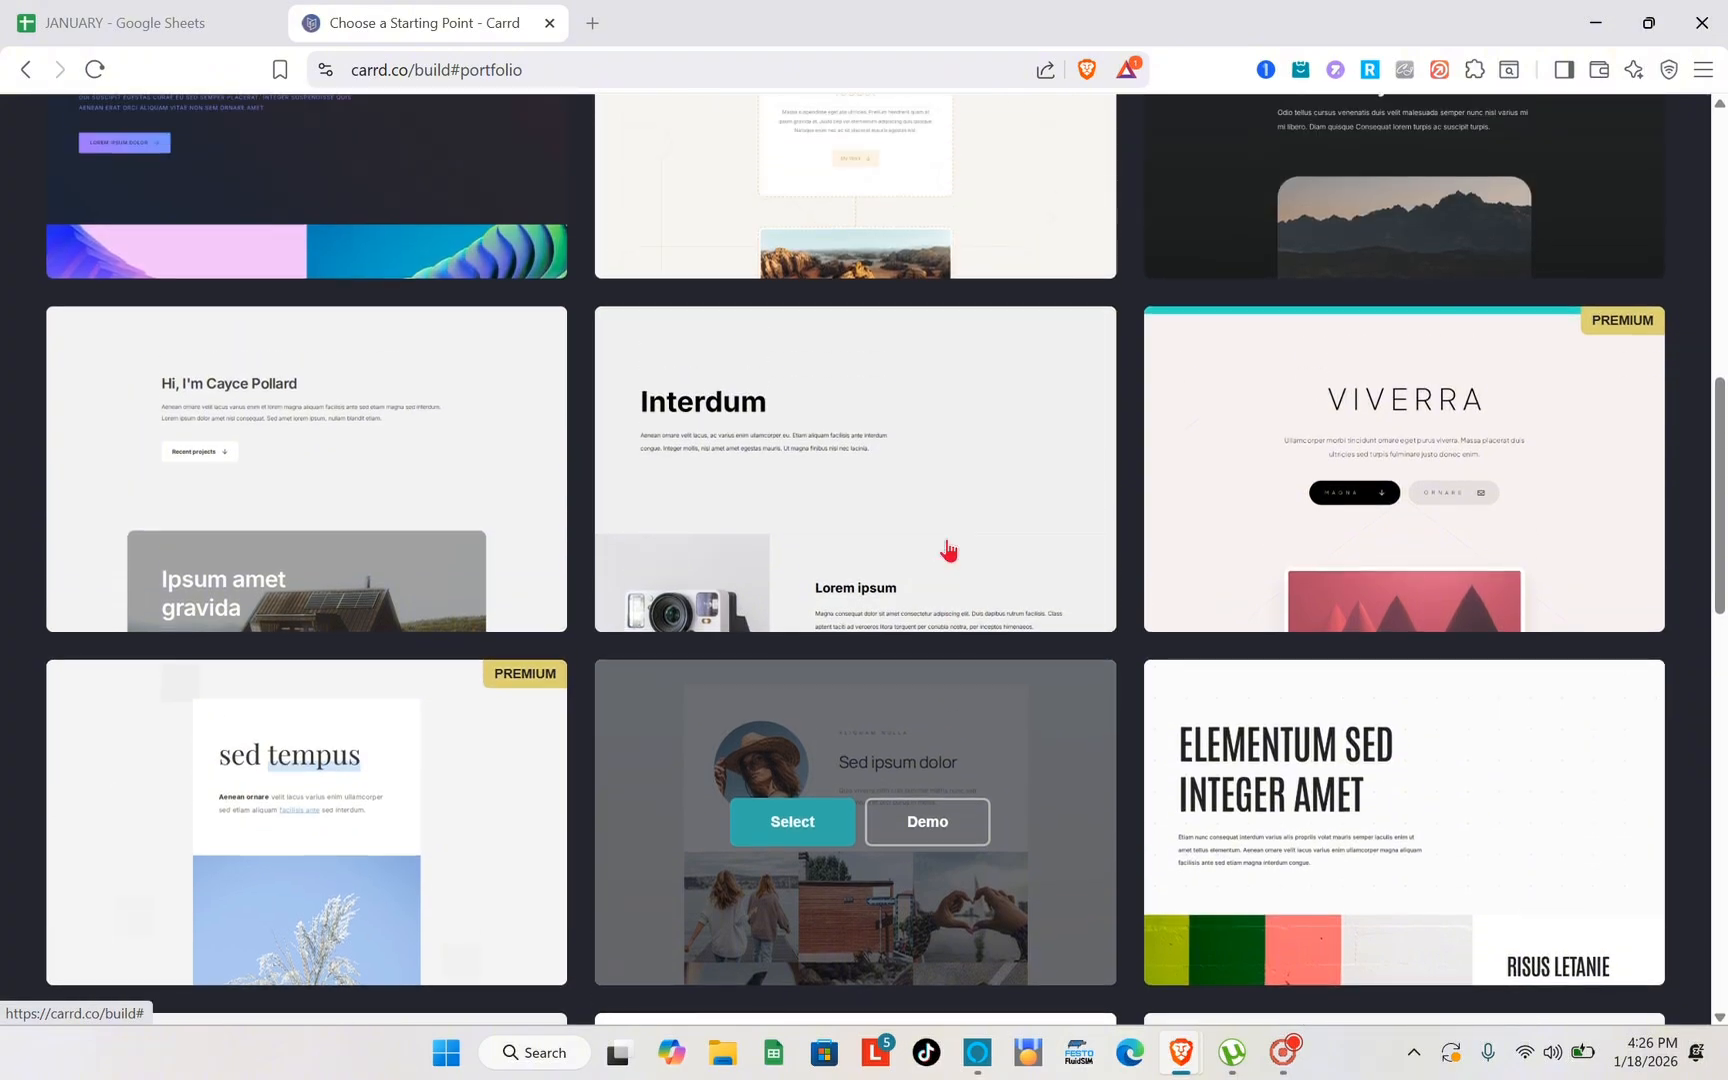
{"action": "scroll", "coordinate": [1199, 552], "scroll_direction": "up", "scroll_amount": 2}
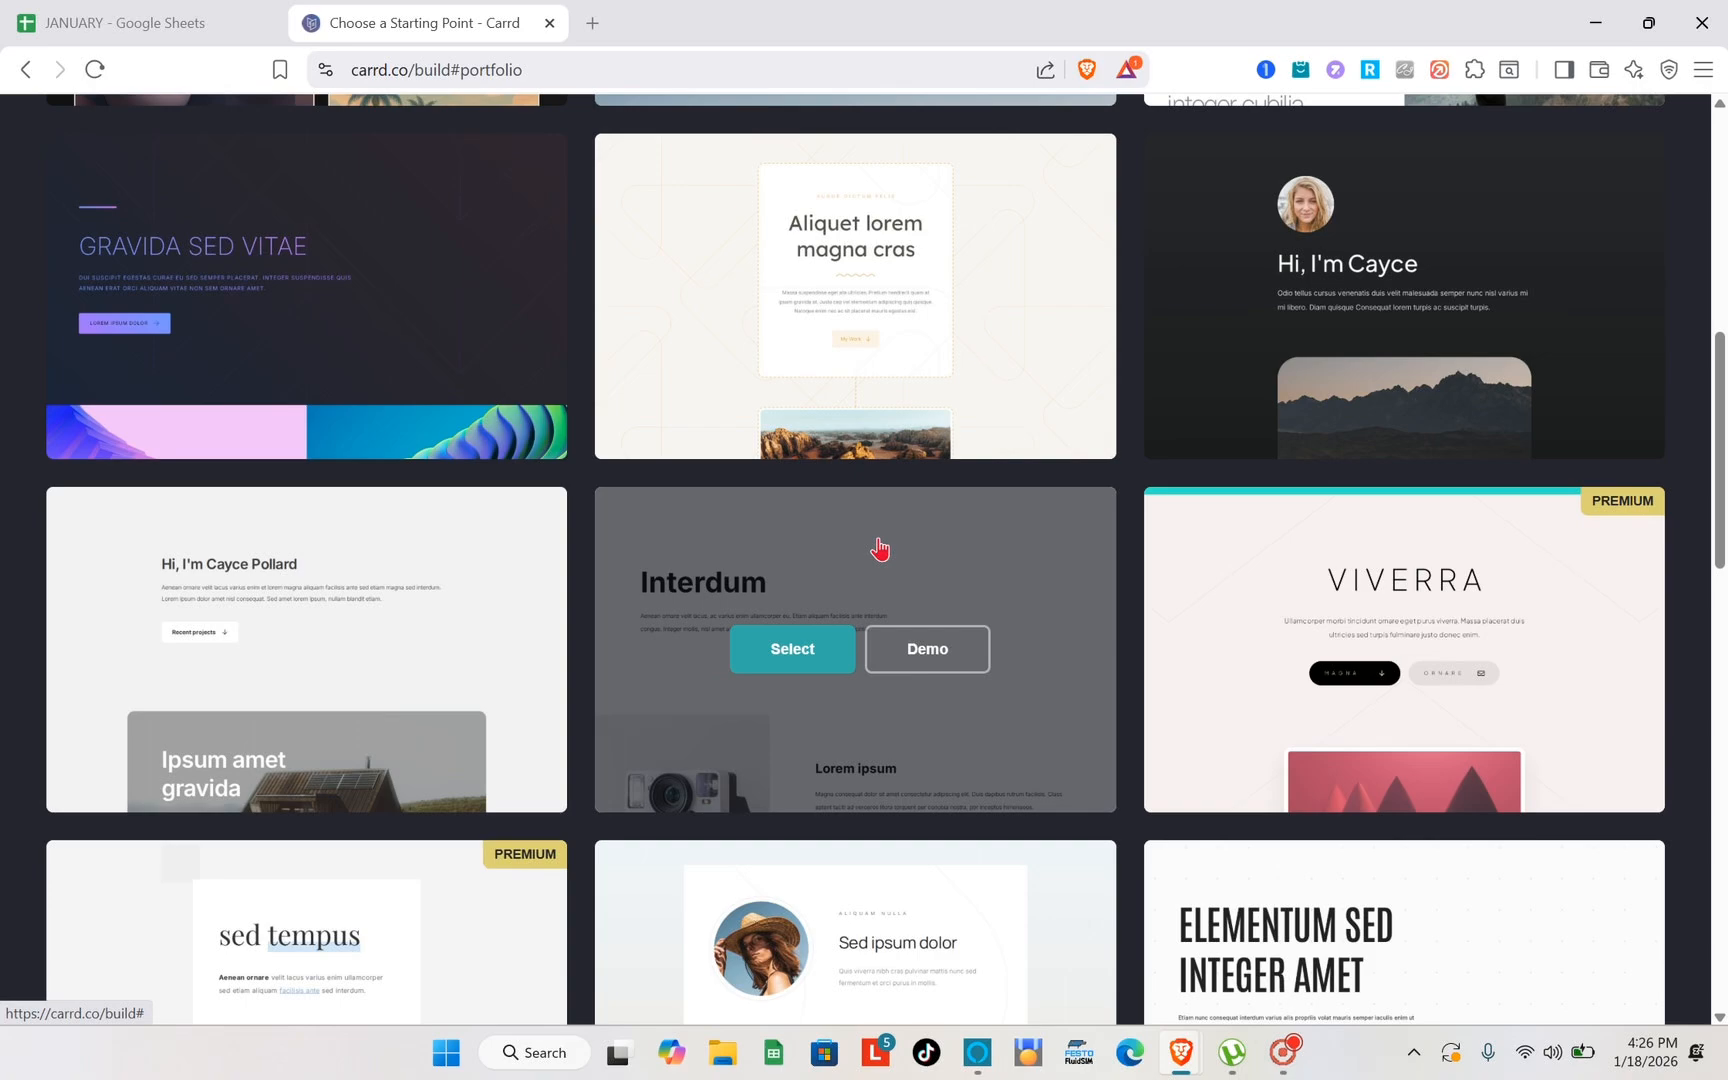
{"action": "scroll", "coordinate": [879, 548], "scroll_direction": "down", "scroll_amount": 3}
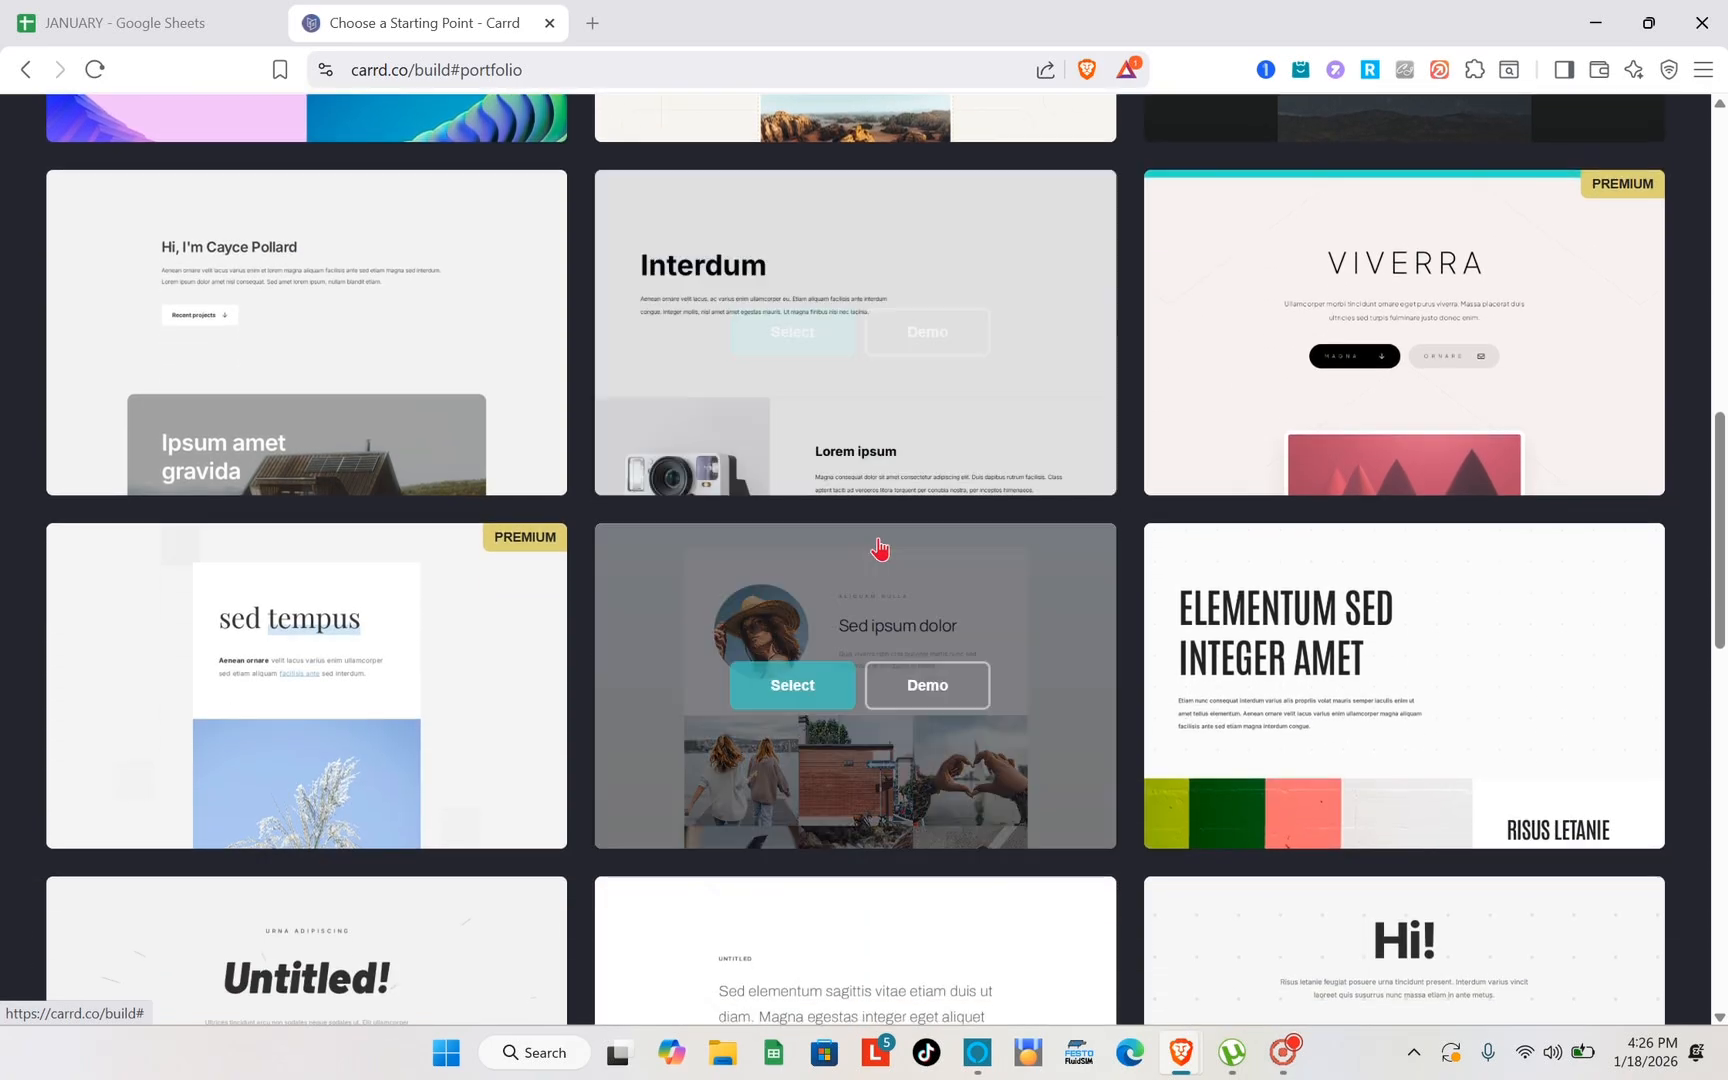
- Open the demo of the portfolio template featuring the "Massa vitae" portrait section and look through its desktop layout
{"action": "scroll", "coordinate": [879, 548], "scroll_direction": "down", "scroll_amount": 4}
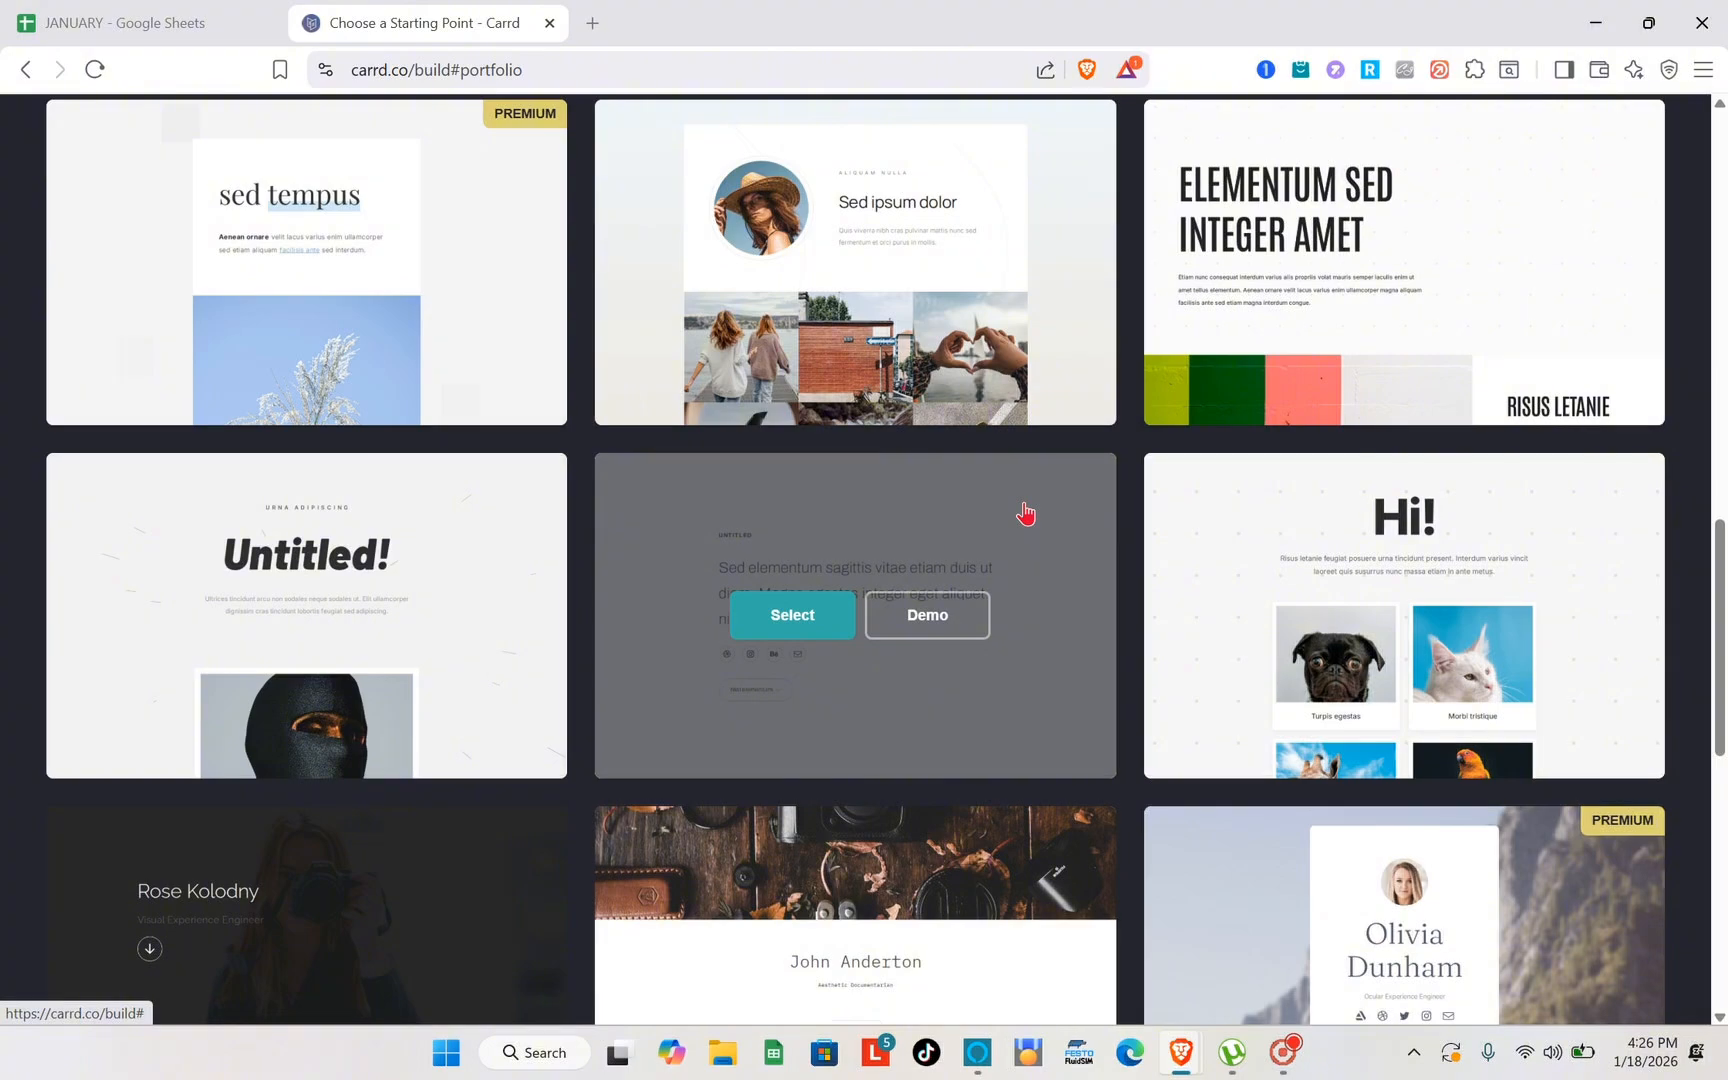
{"action": "scroll", "coordinate": [1025, 513], "scroll_direction": "down", "scroll_amount": 3}
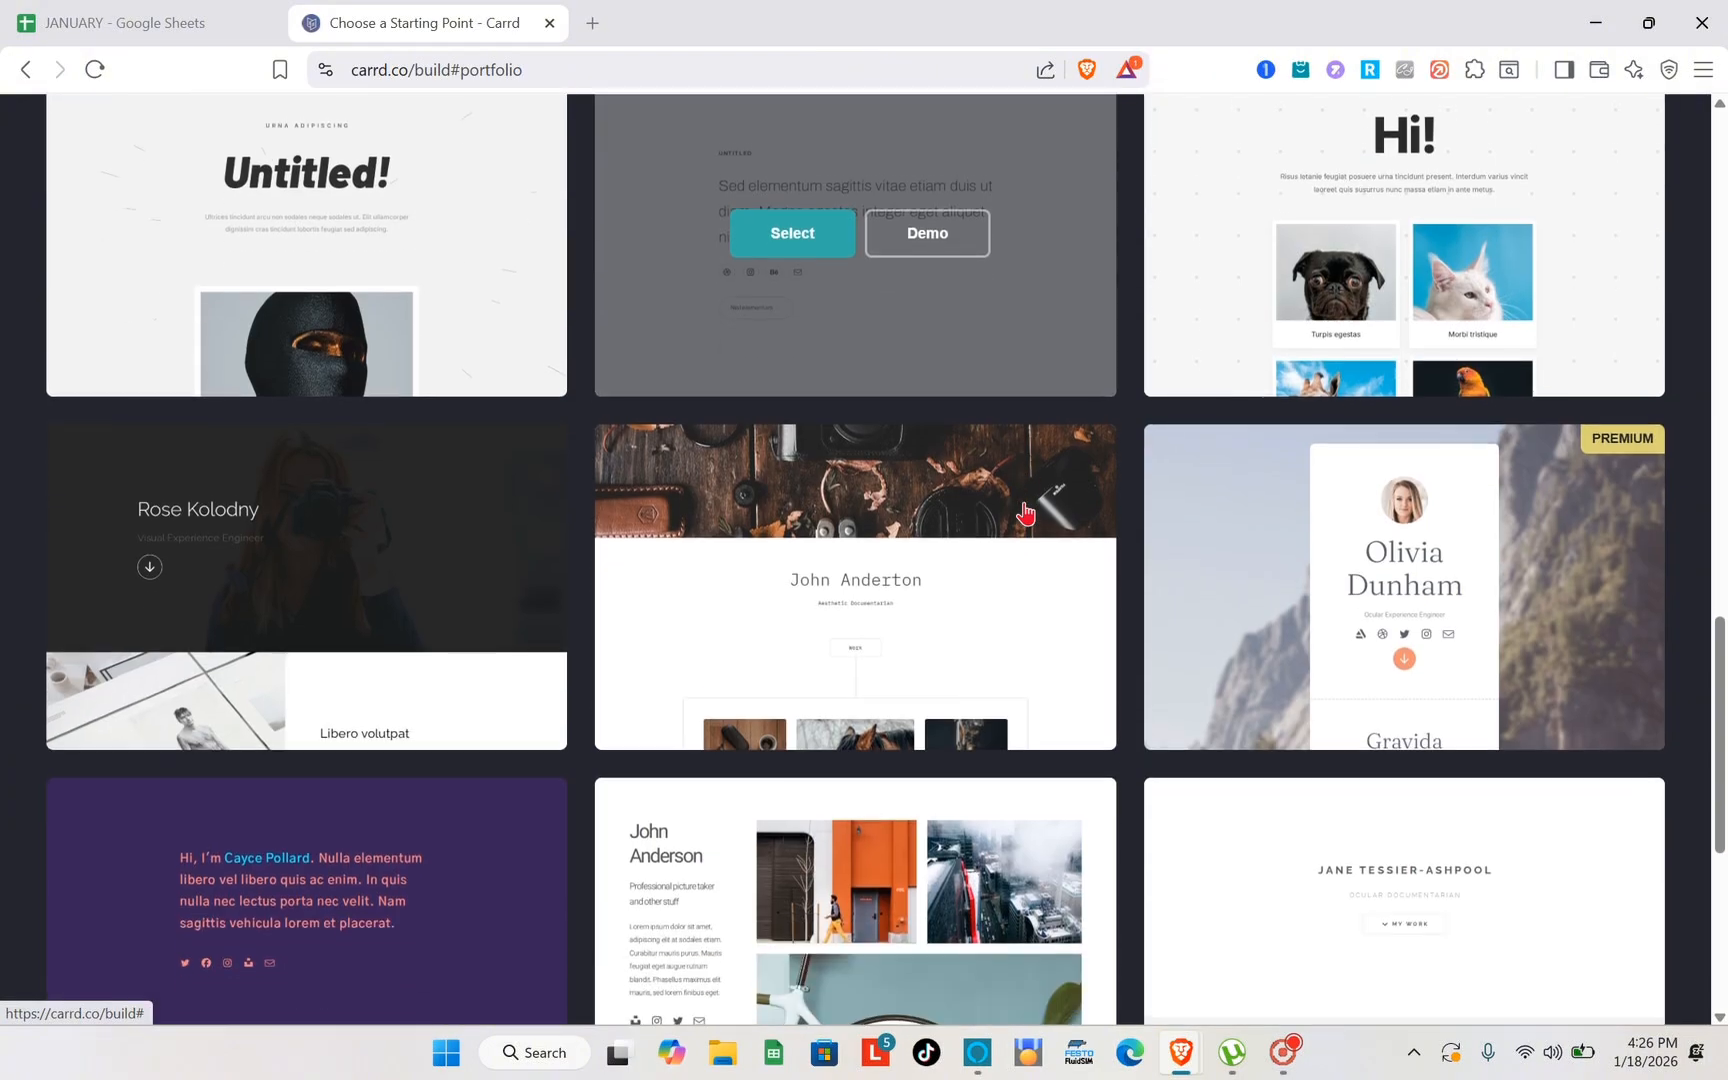
{"action": "scroll", "coordinate": [1075, 507], "scroll_direction": "up", "scroll_amount": 15}
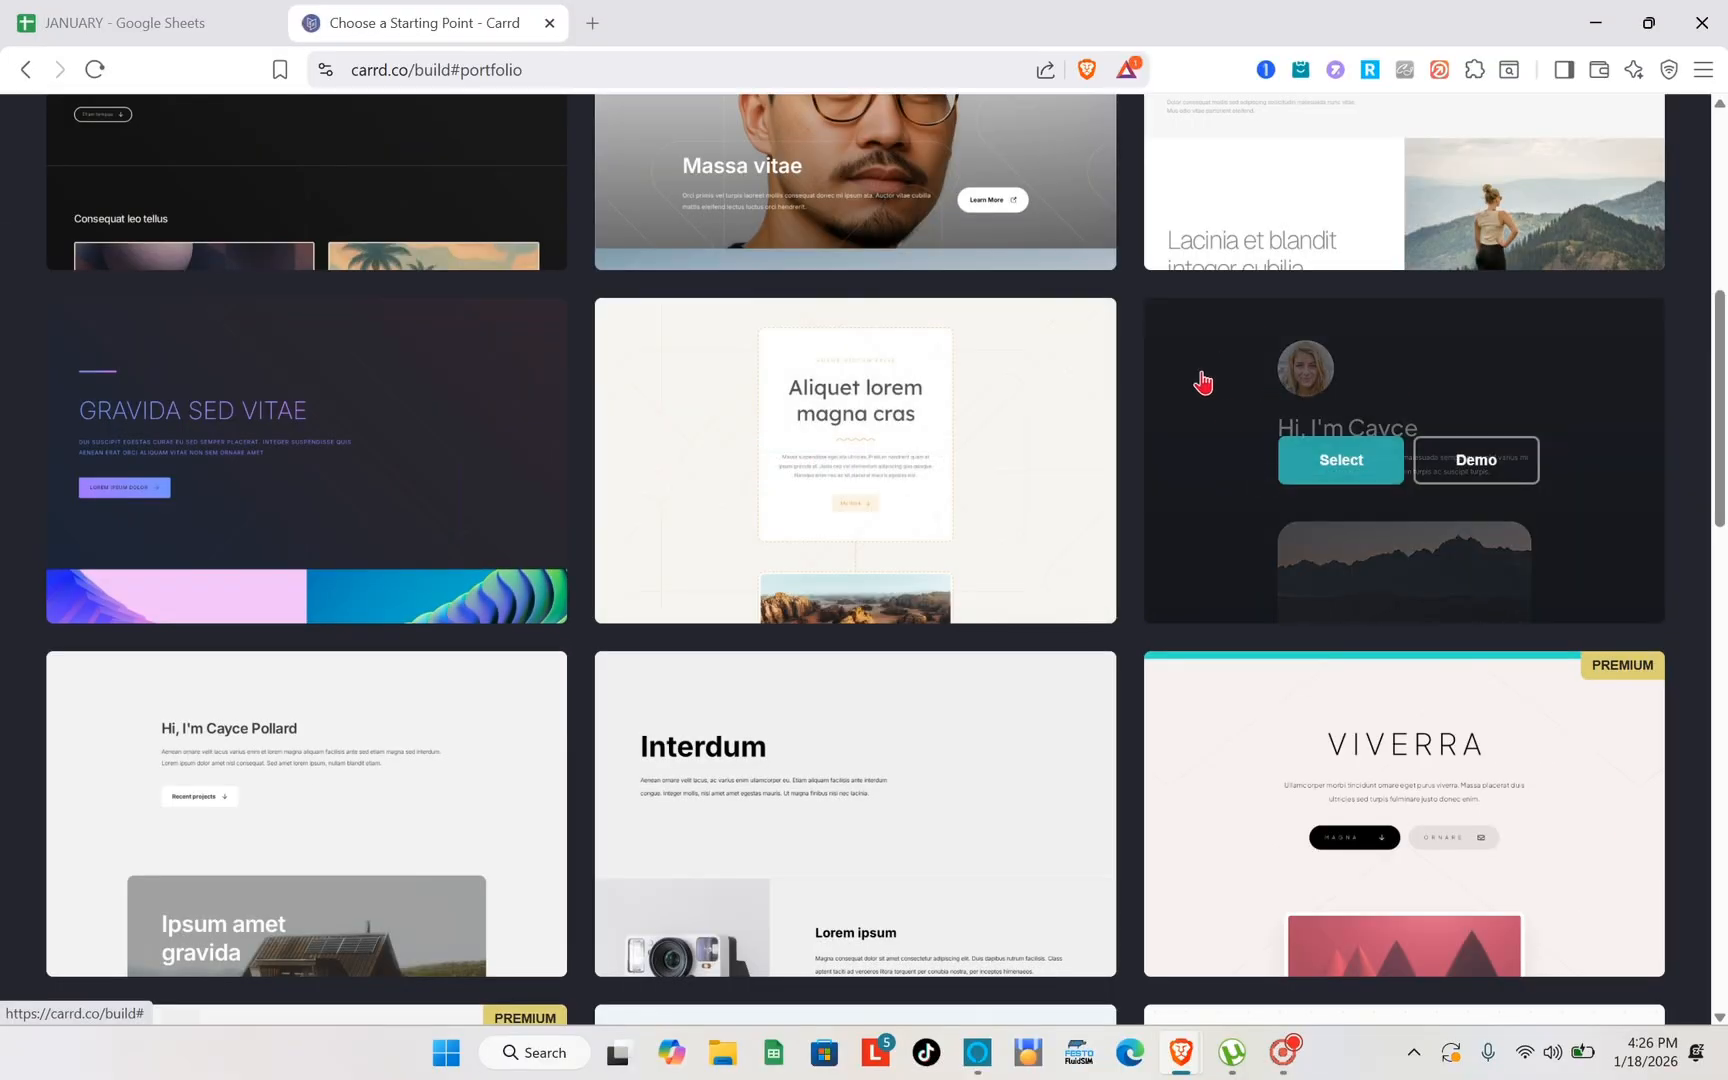
{"action": "scroll", "coordinate": [906, 220], "scroll_direction": "up", "scroll_amount": 3}
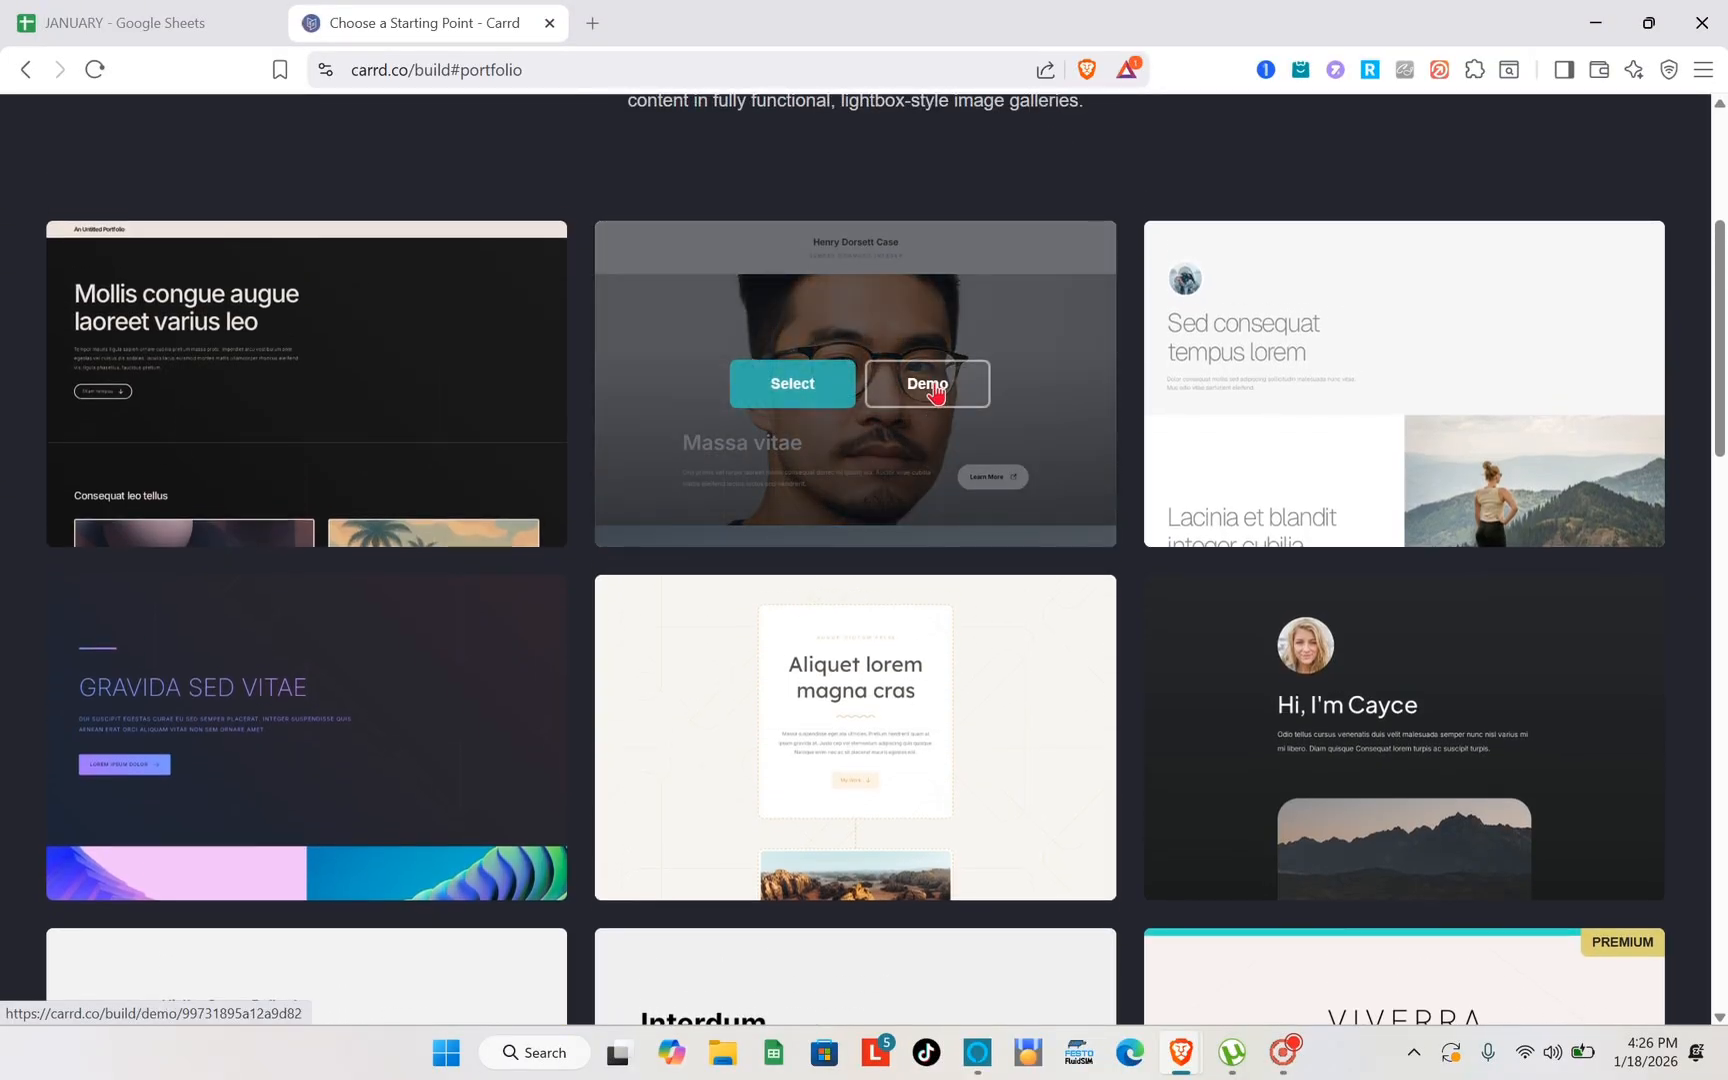
{"action": "left_click", "coordinate": [935, 393]}
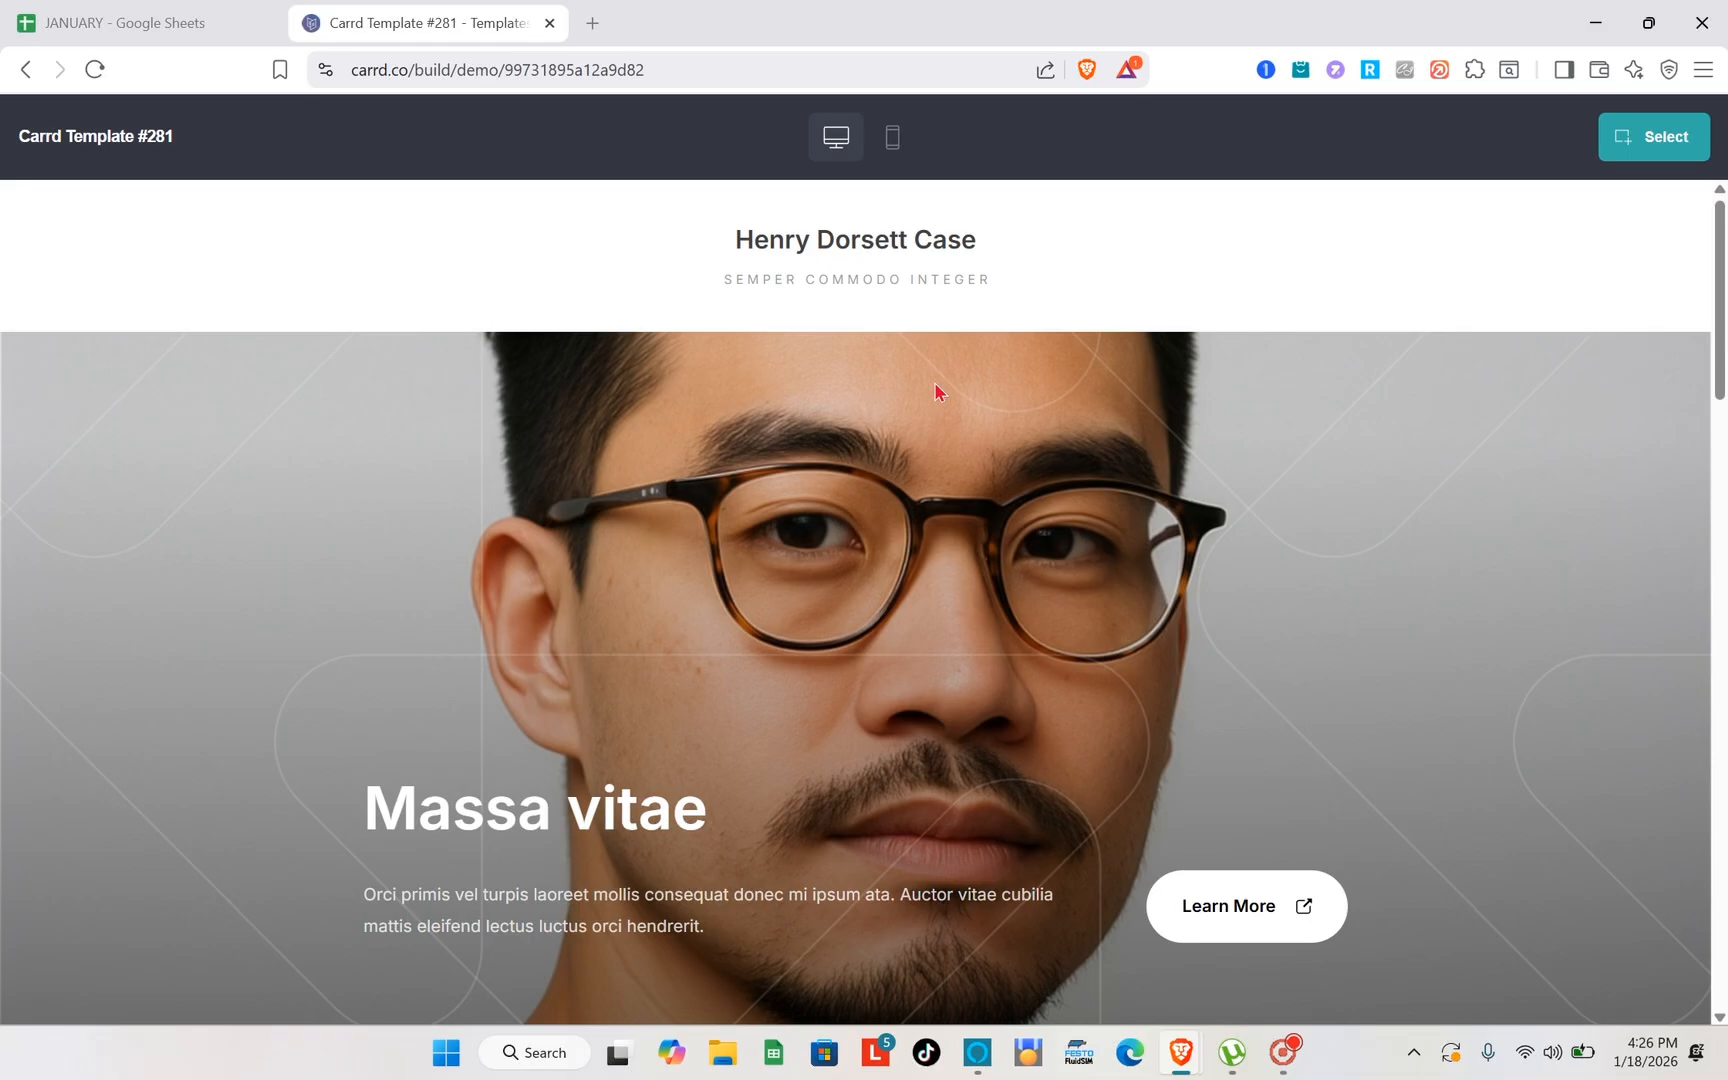
{"action": "scroll", "coordinate": [934, 382], "scroll_direction": "down", "scroll_amount": 6}
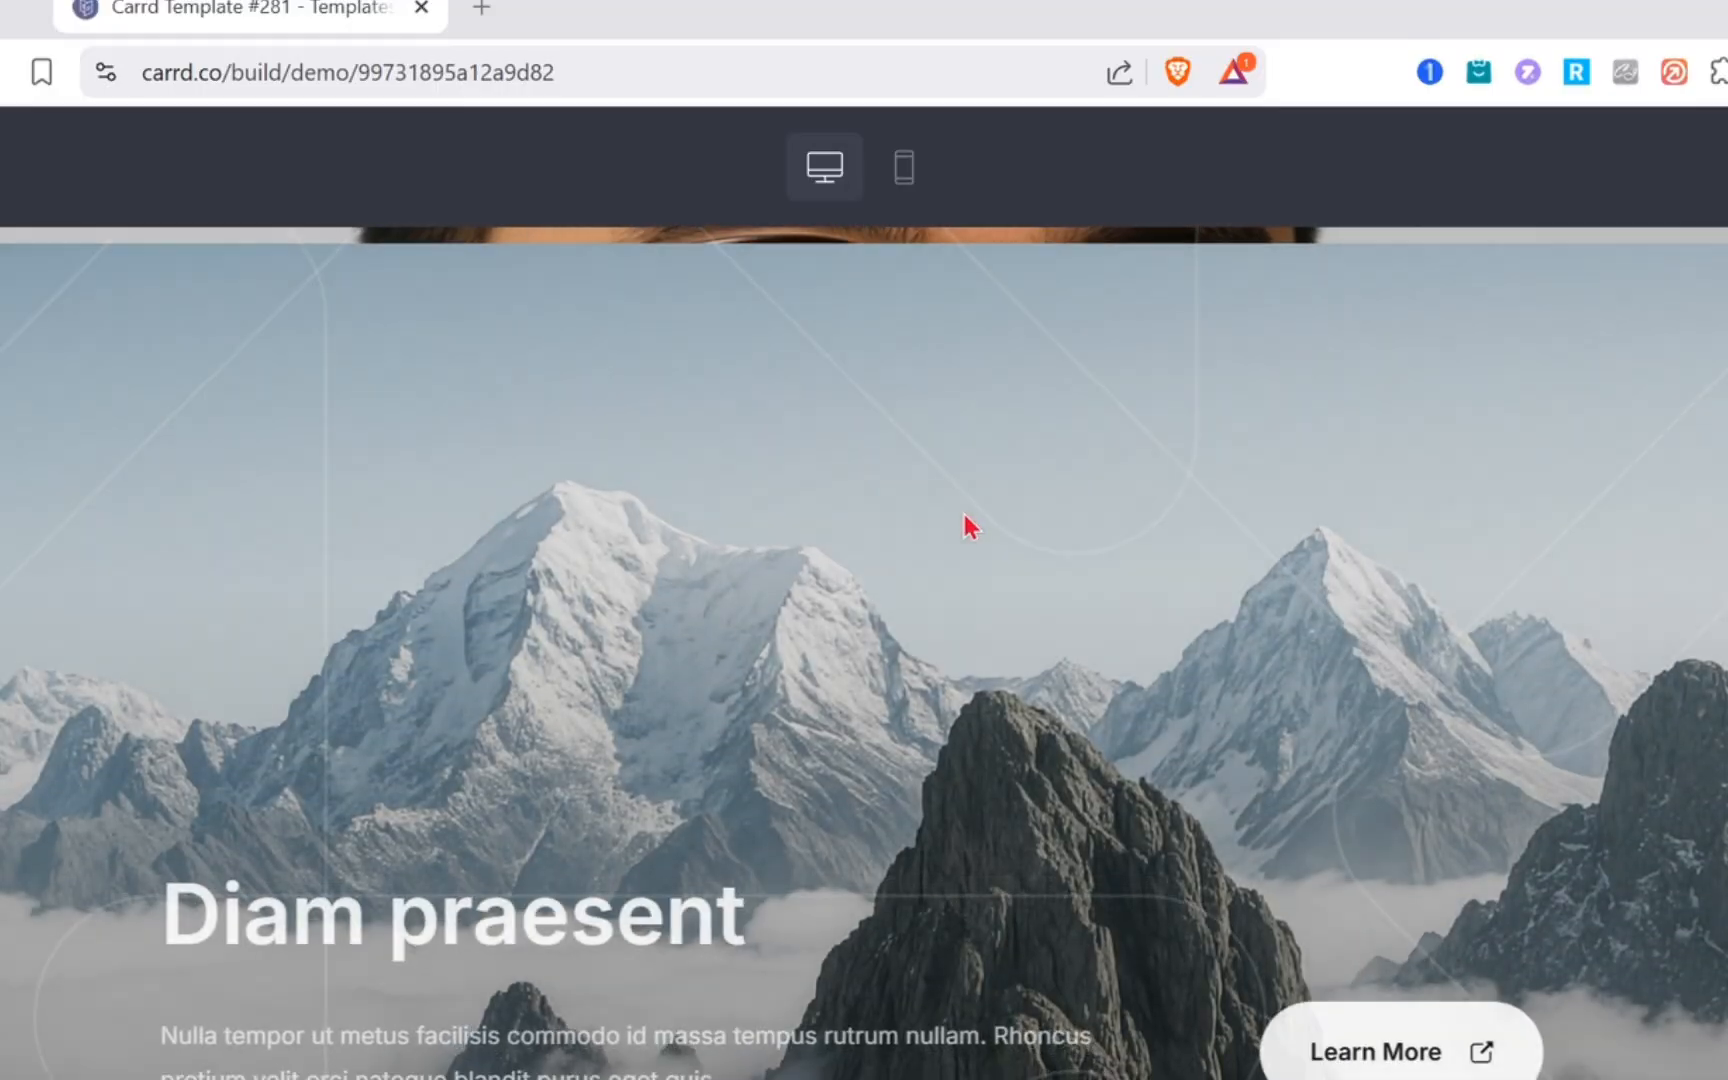
{"action": "scroll", "coordinate": [968, 524], "scroll_direction": "down", "scroll_amount": 10}
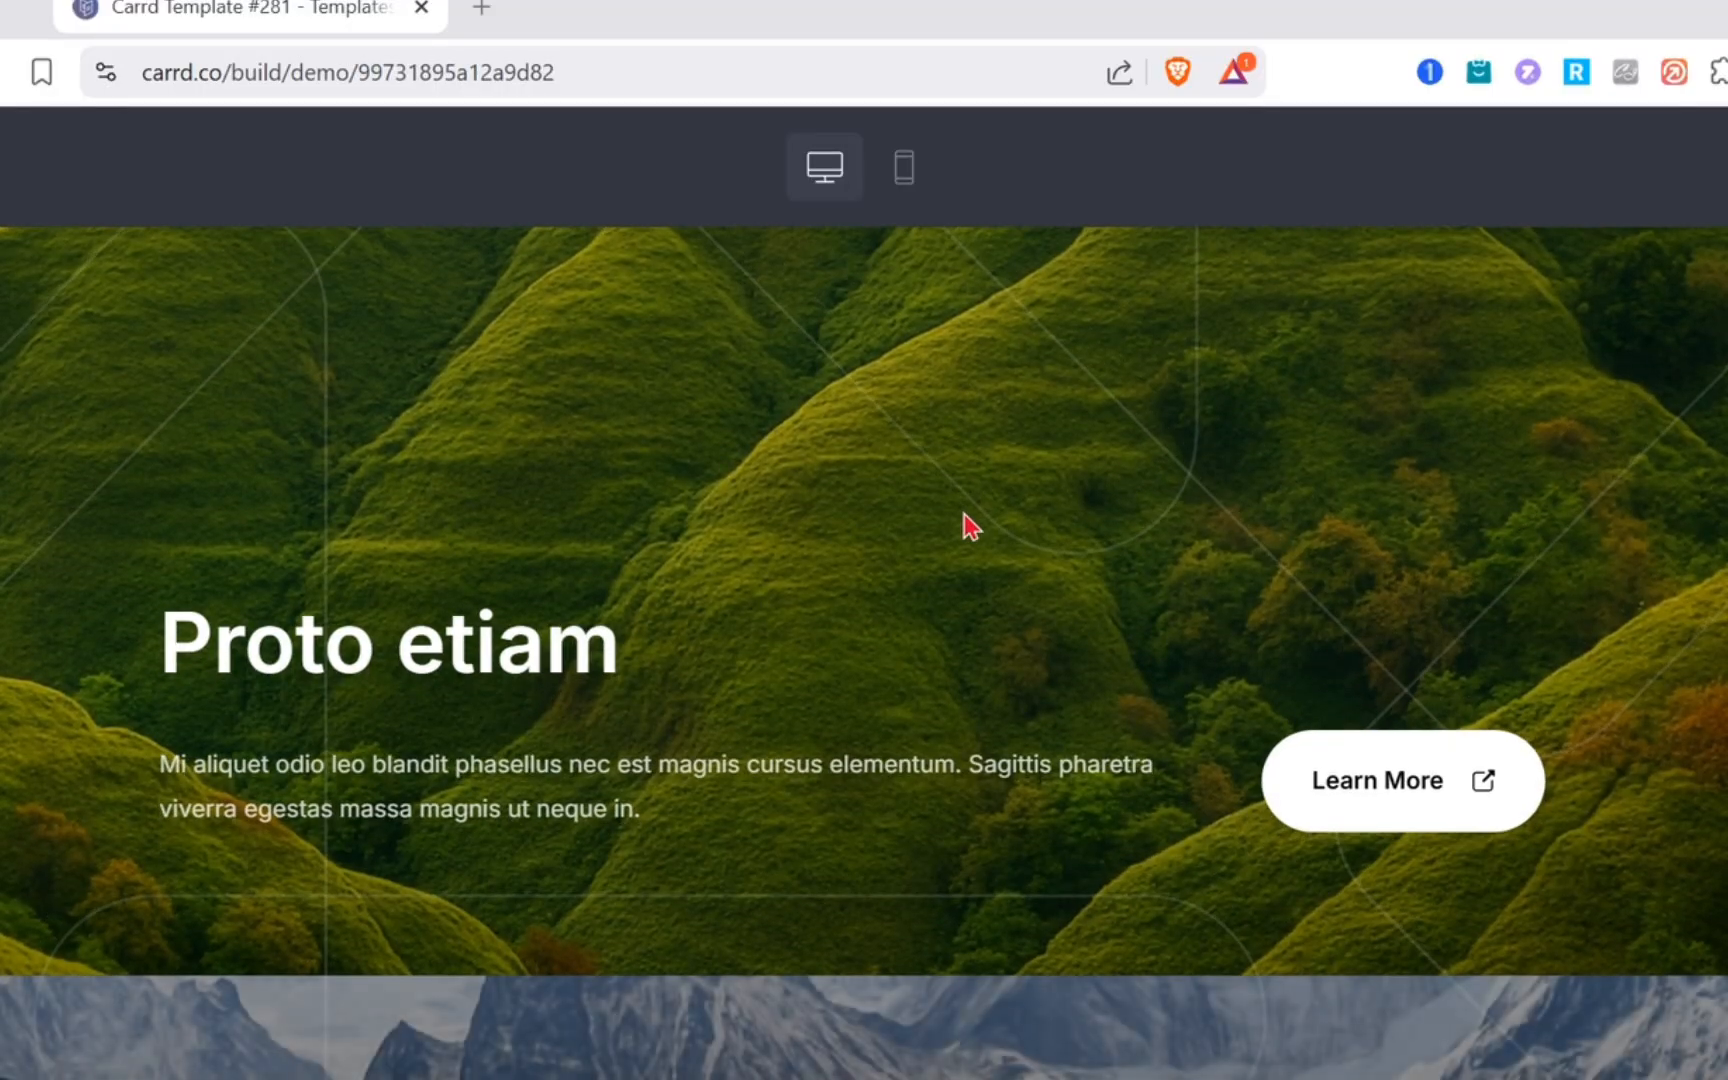
{"action": "scroll", "coordinate": [968, 524], "scroll_direction": "down", "scroll_amount": 8}
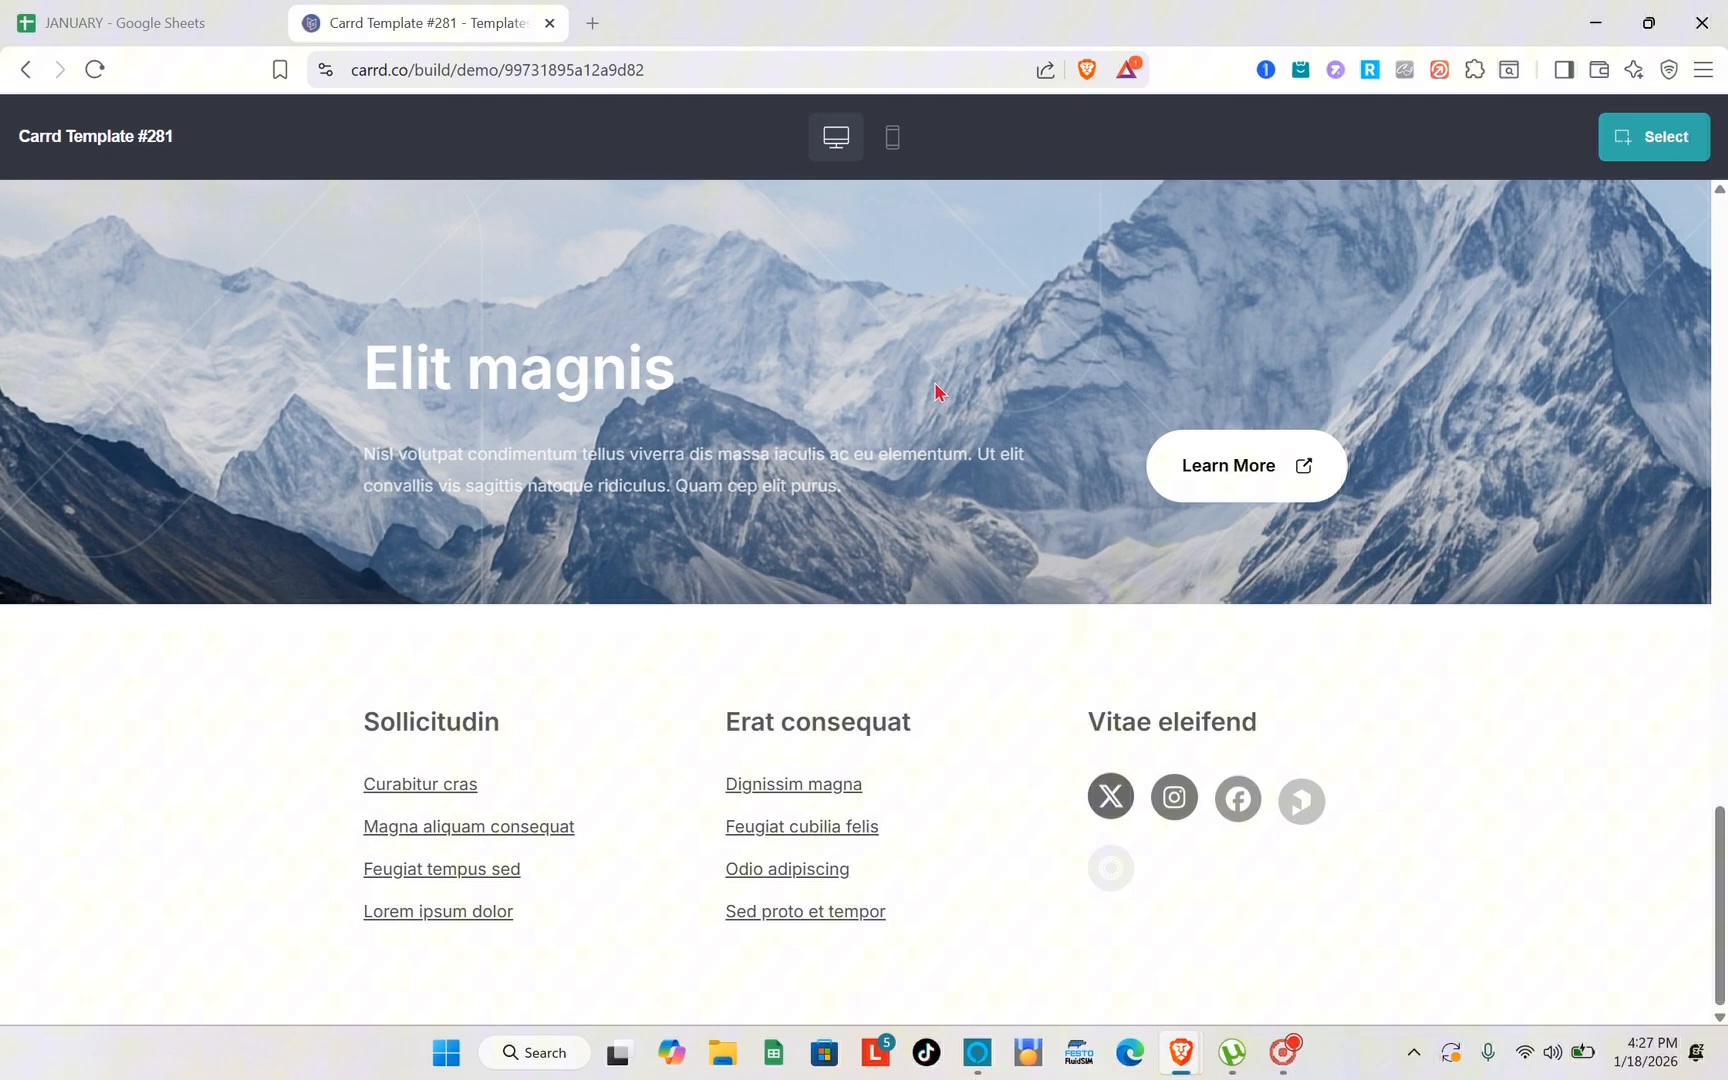
{"action": "scroll", "coordinate": [968, 524], "scroll_direction": "up", "scroll_amount": 8}
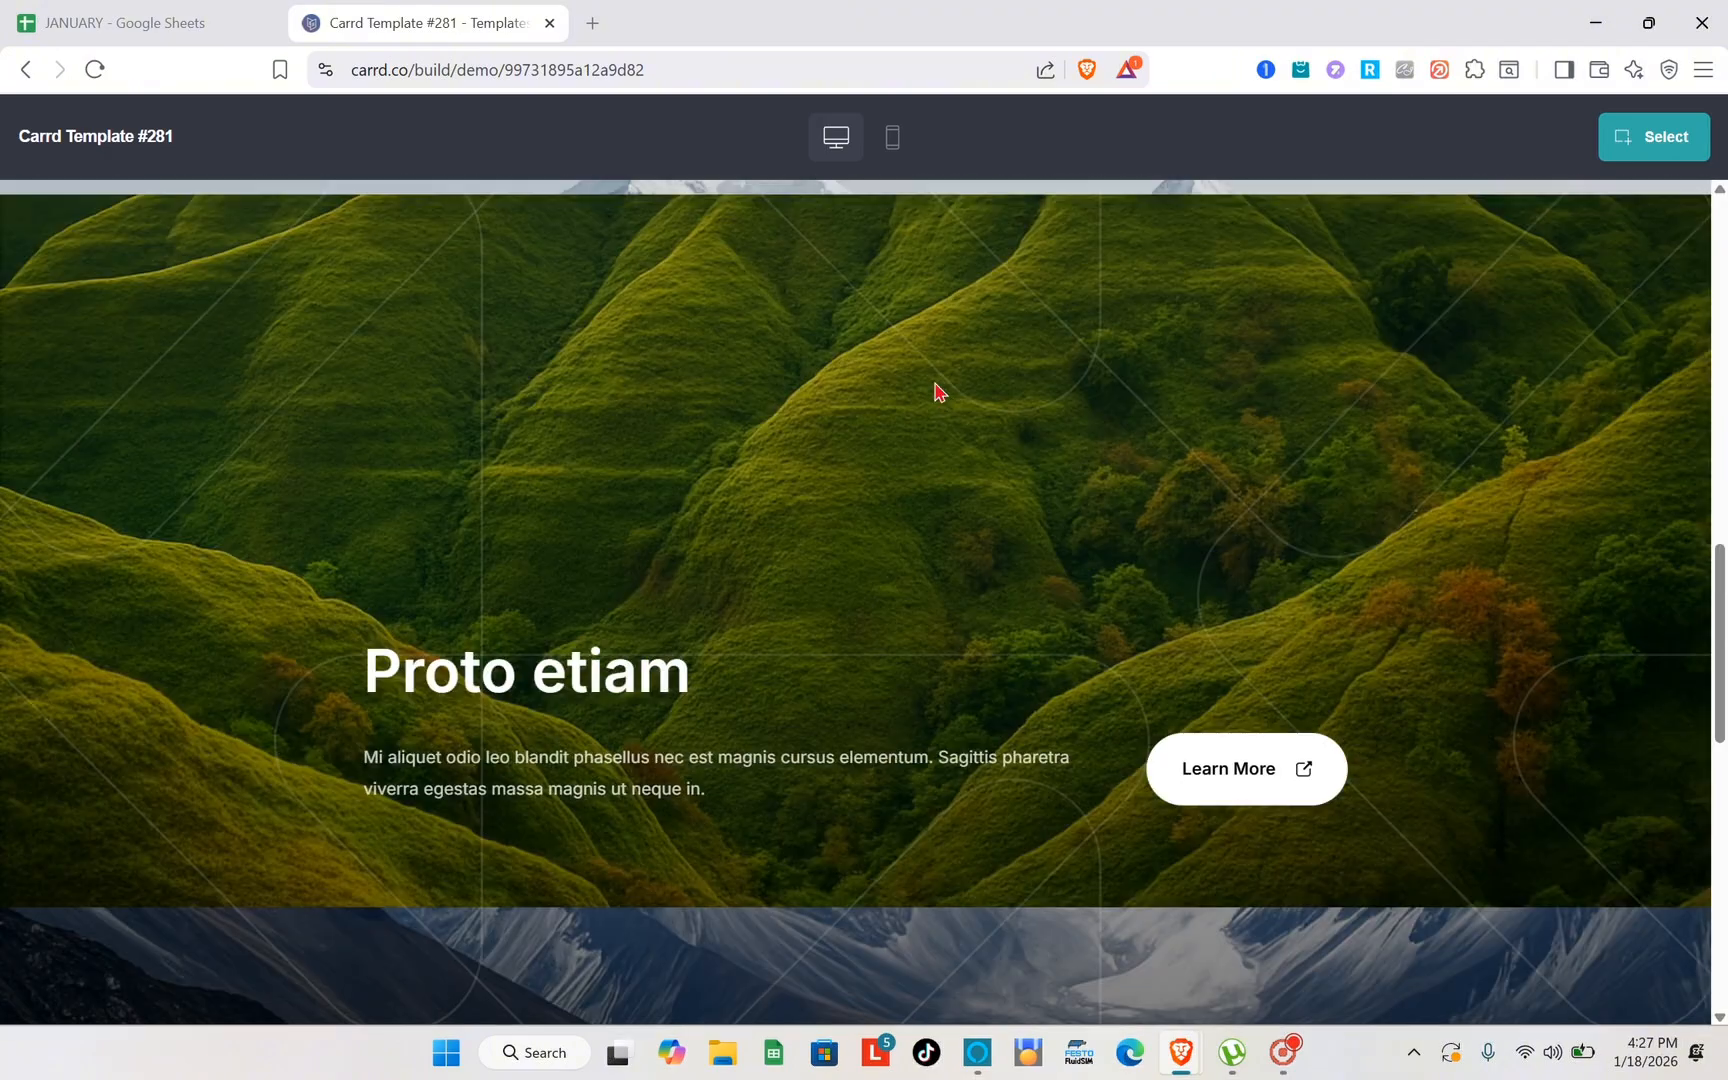
{"action": "scroll", "coordinate": [935, 385], "scroll_direction": "up", "scroll_amount": 10}
- Switch the template demo to the mobile preview and examine how its sections are laid out
{"action": "left_click", "coordinate": [893, 152]}
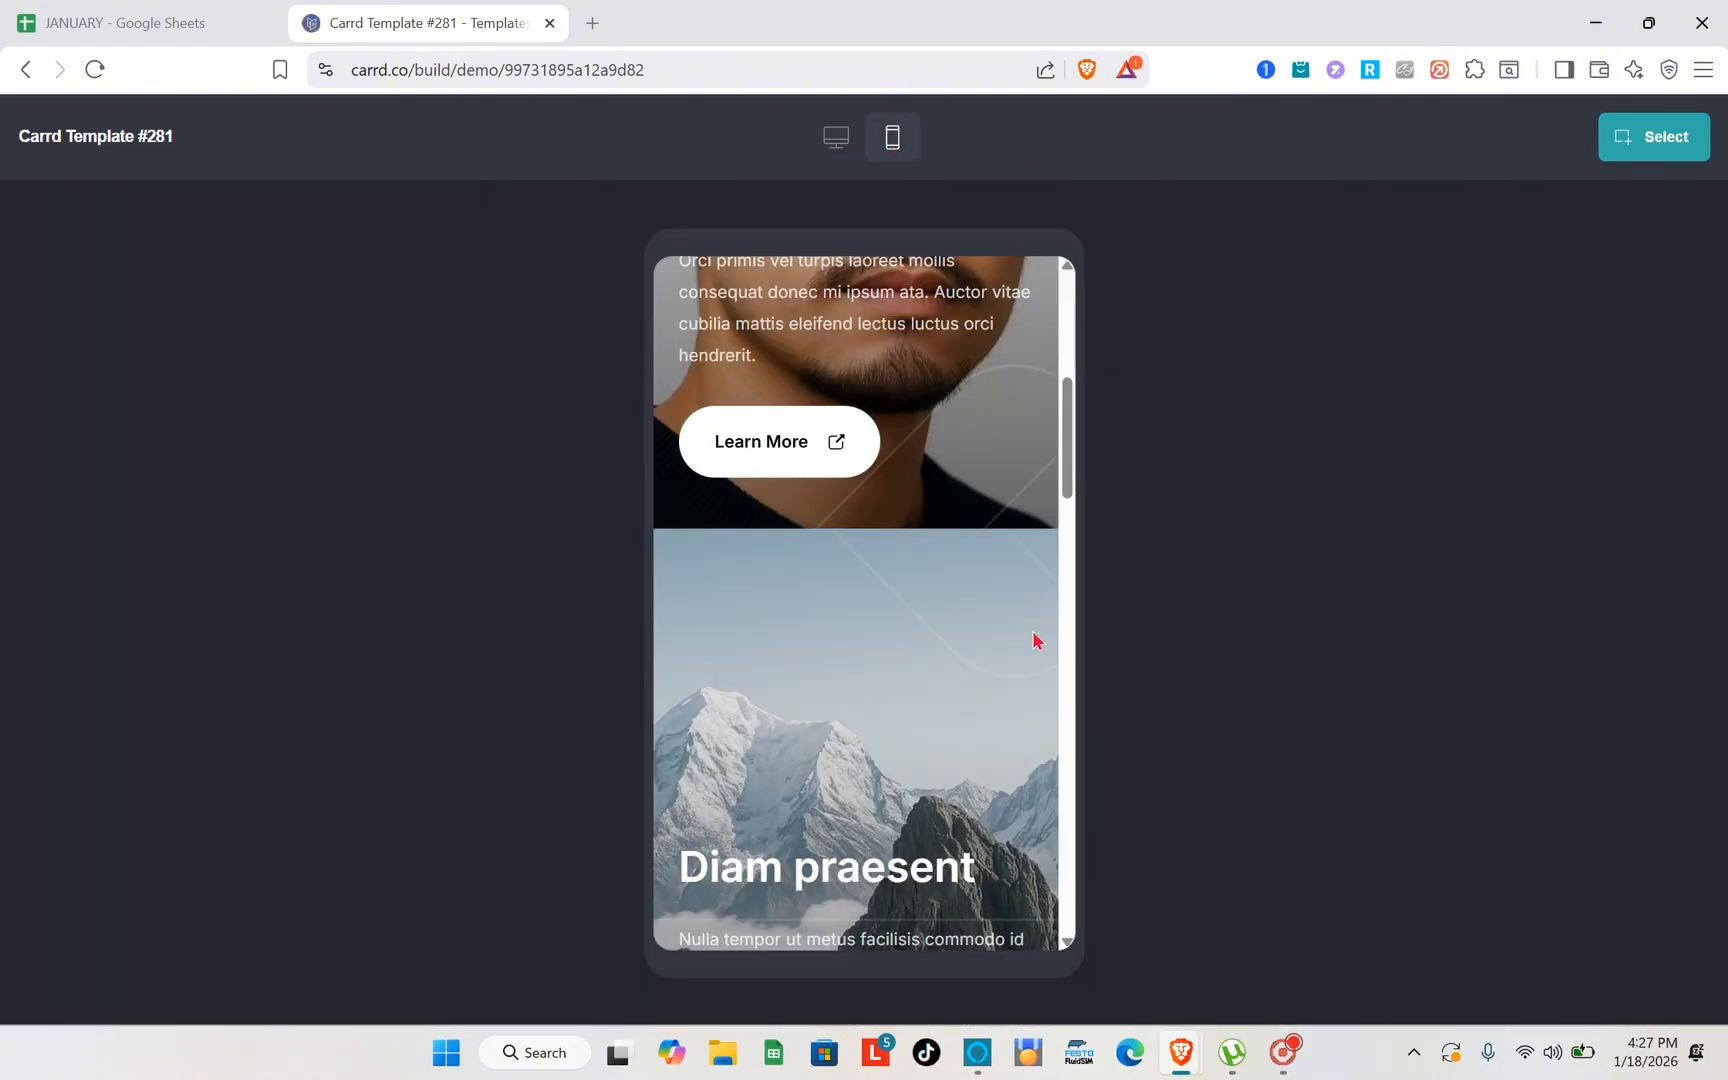
{"action": "scroll", "coordinate": [1035, 640], "scroll_direction": "up", "scroll_amount": 5}
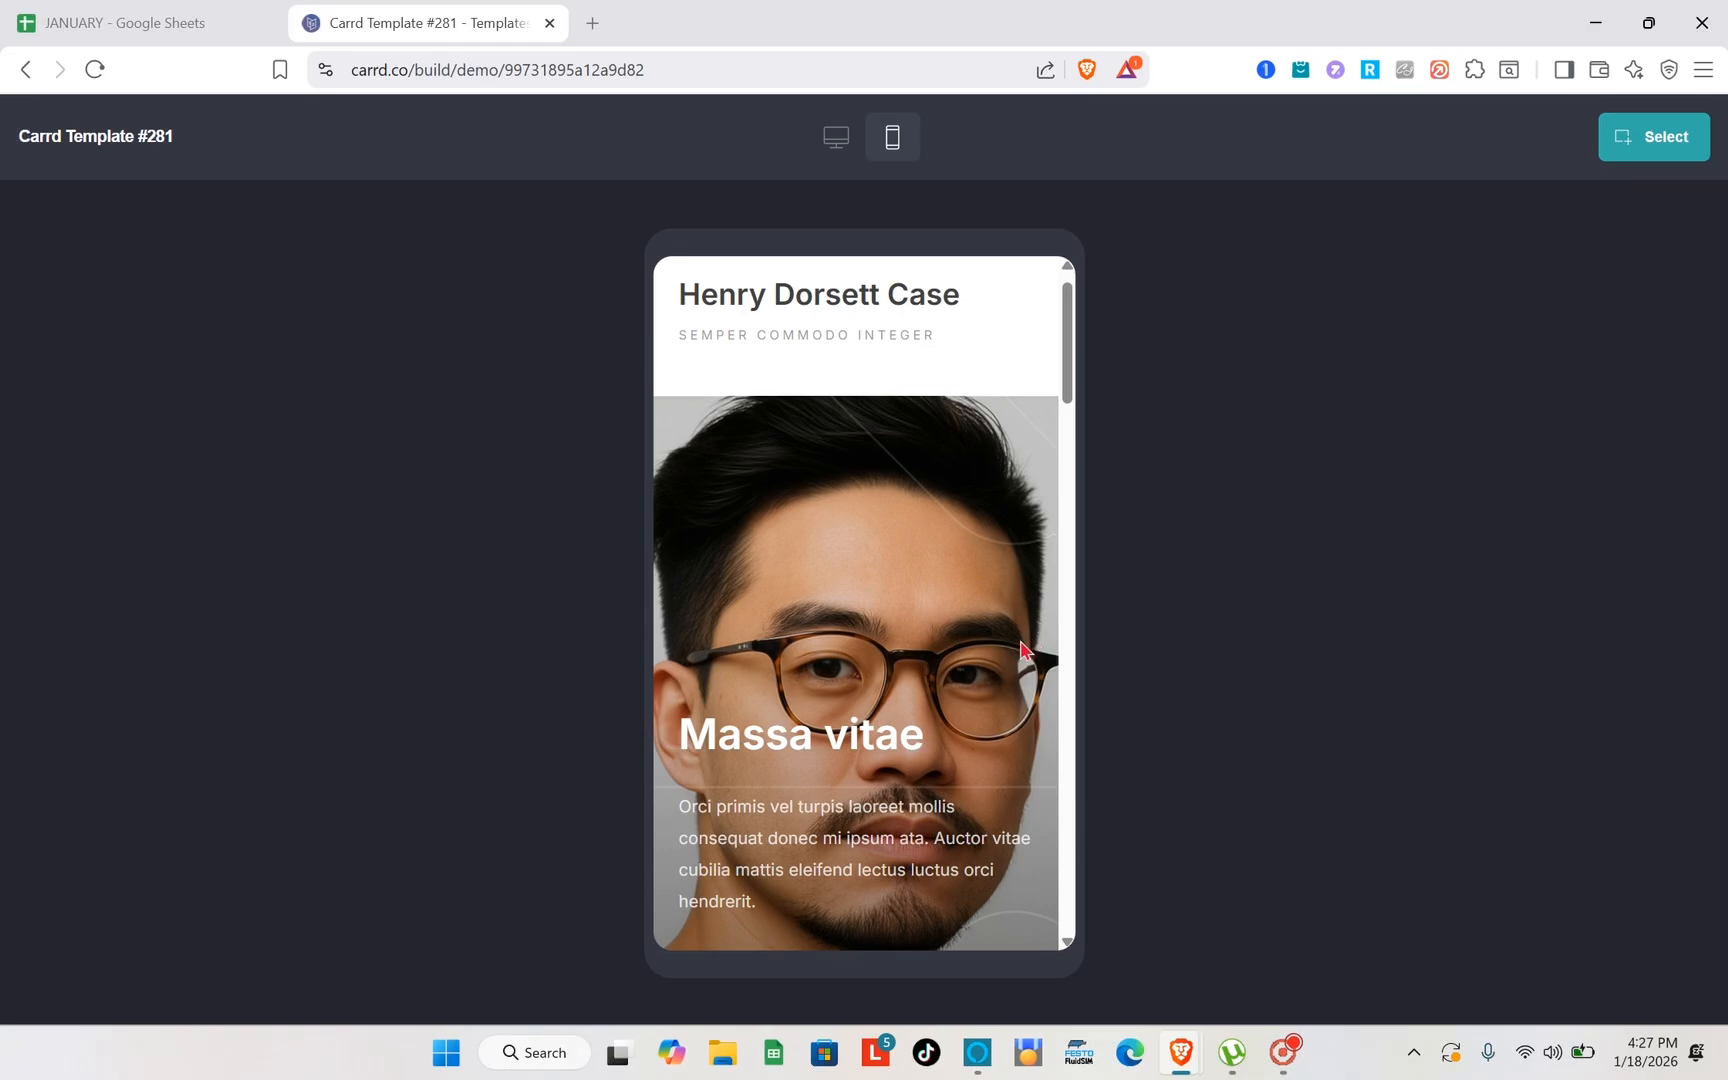
{"action": "scroll", "coordinate": [1023, 648], "scroll_direction": "up", "scroll_amount": 1}
{"action": "scroll", "coordinate": [1023, 648], "scroll_direction": "down", "scroll_amount": 8}
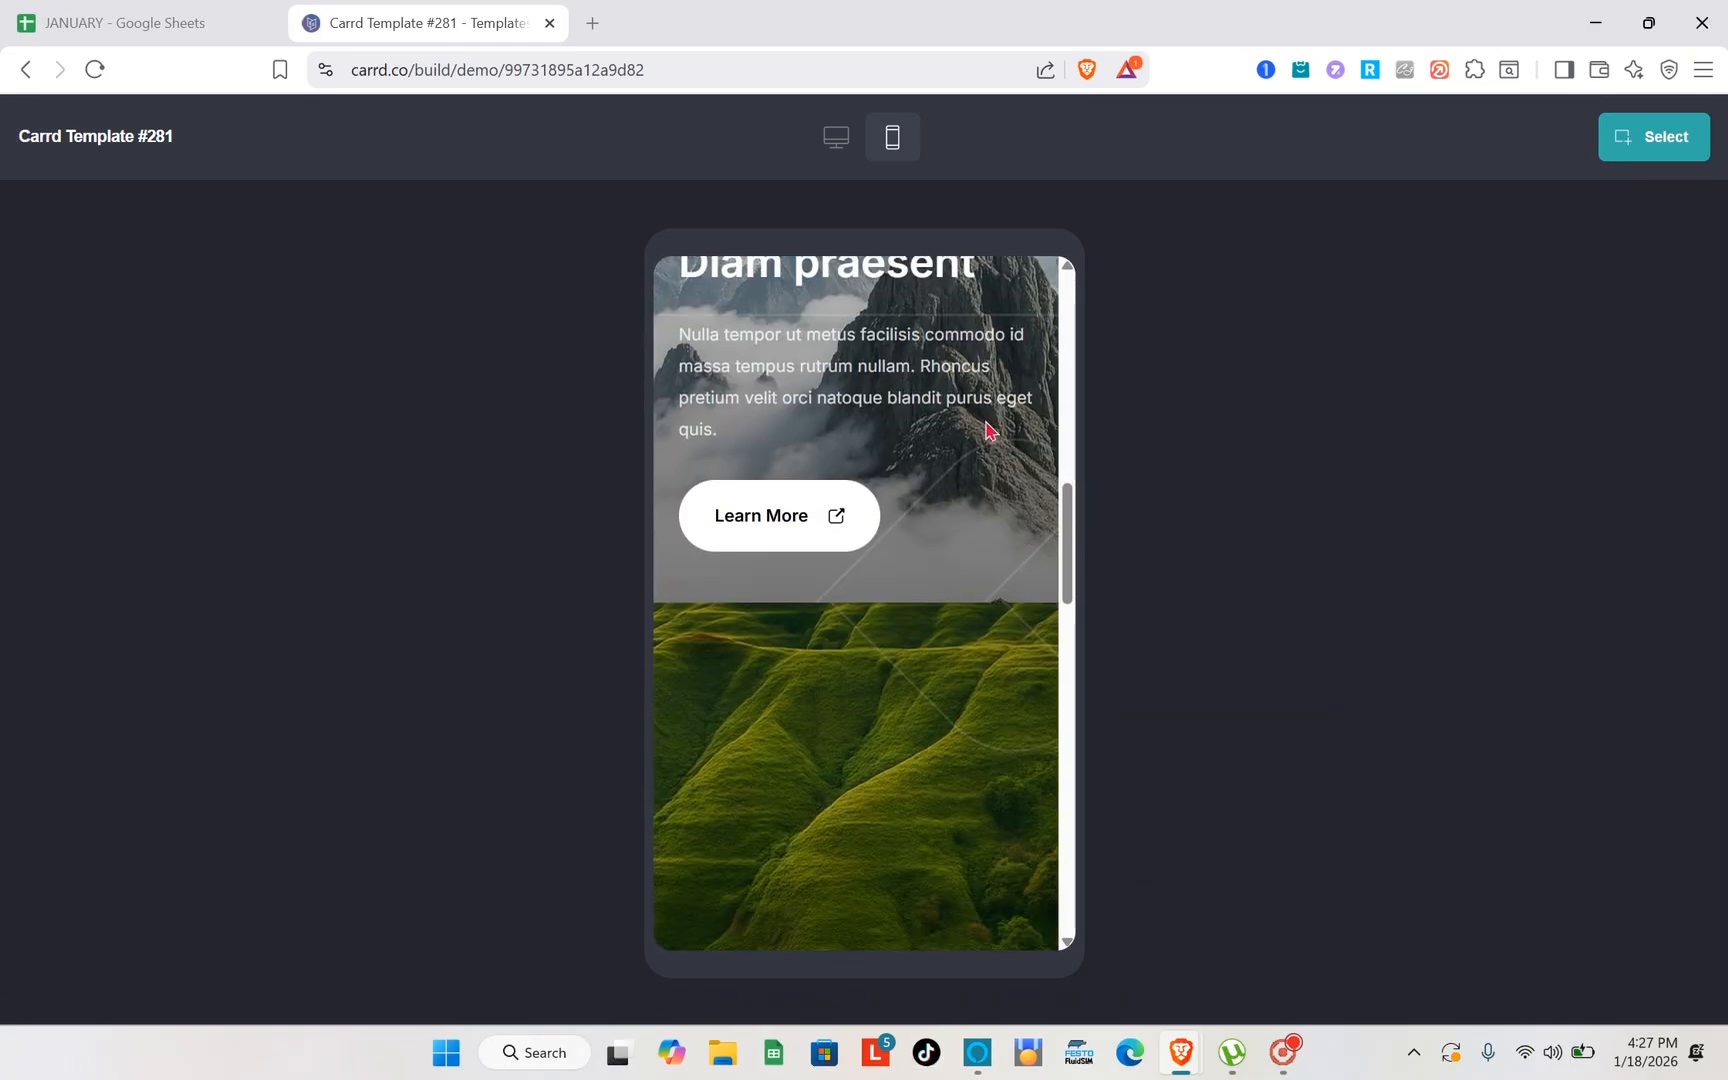
{"action": "scroll", "coordinate": [1023, 668], "scroll_direction": "down", "scroll_amount": 5}
{"action": "scroll", "coordinate": [1023, 668], "scroll_direction": "up", "scroll_amount": 10}
{"action": "scroll", "coordinate": [1023, 668], "scroll_direction": "down", "scroll_amount": 12}
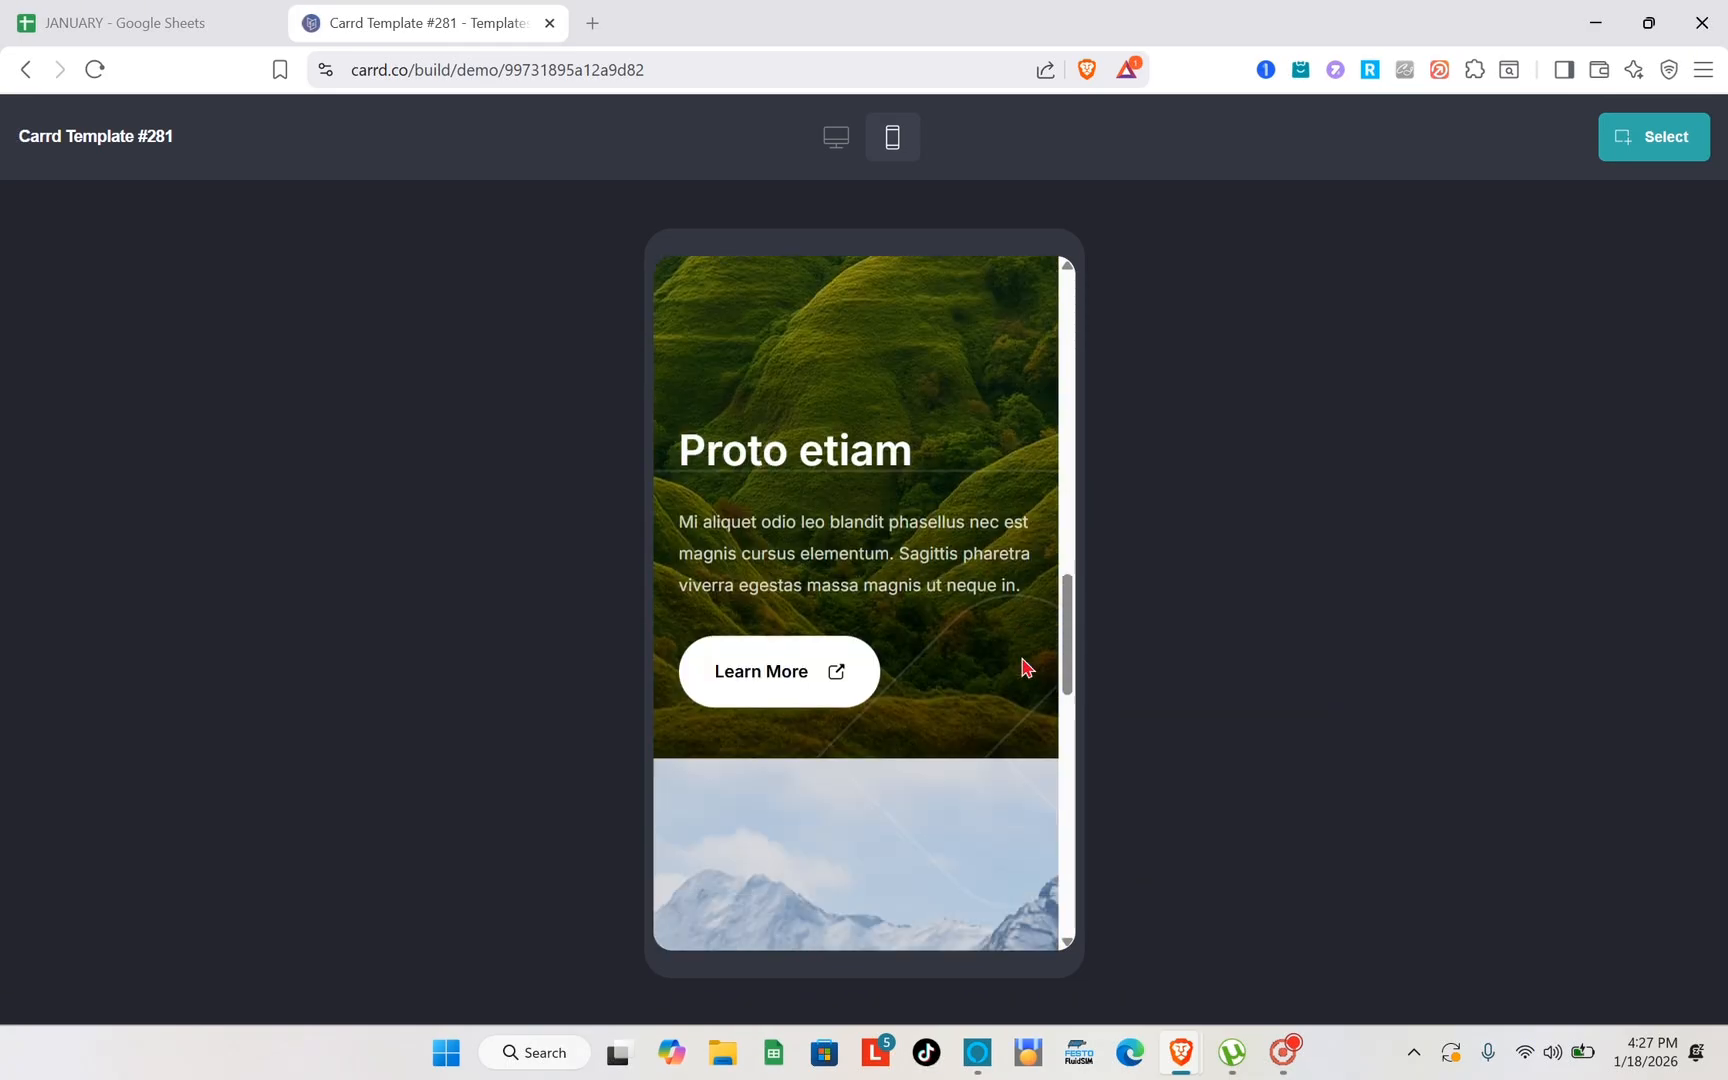
{"action": "scroll", "coordinate": [1023, 668], "scroll_direction": "down", "scroll_amount": 5}
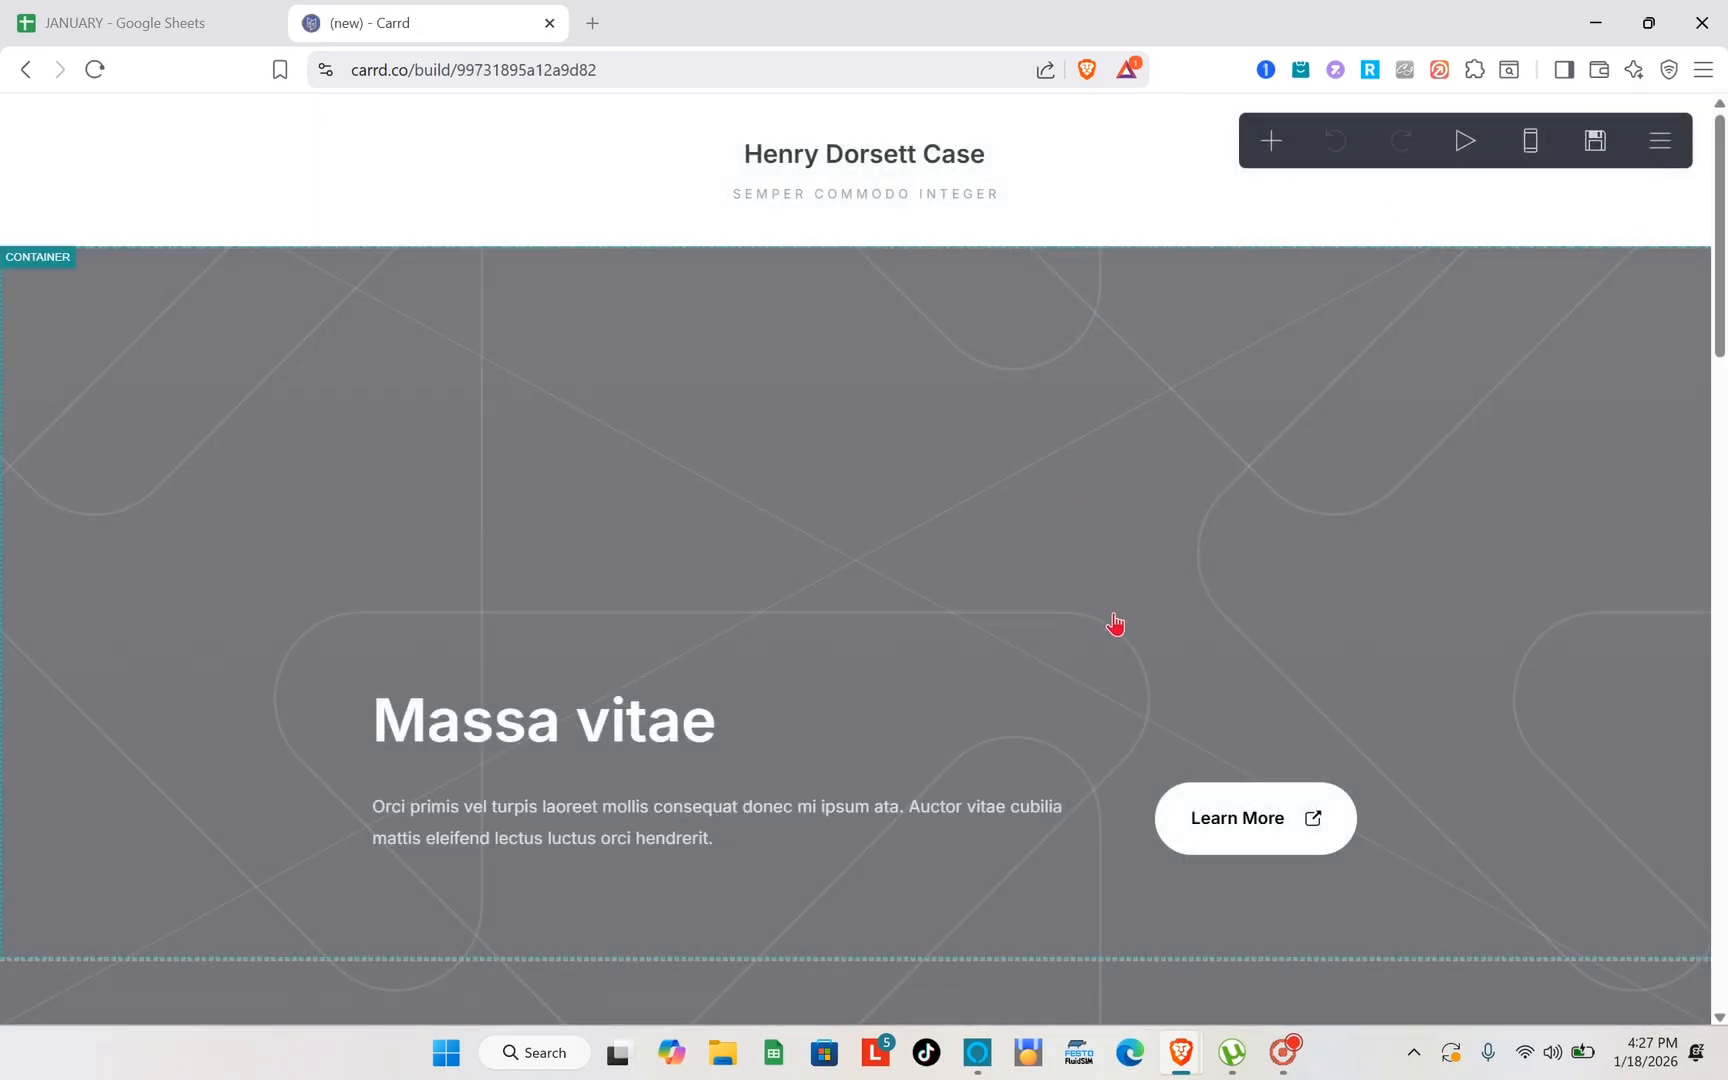
- Look through the template's container sections in the site editor and return to the page header
{"action": "scroll", "coordinate": [1142, 627], "scroll_direction": "down", "scroll_amount": 4}
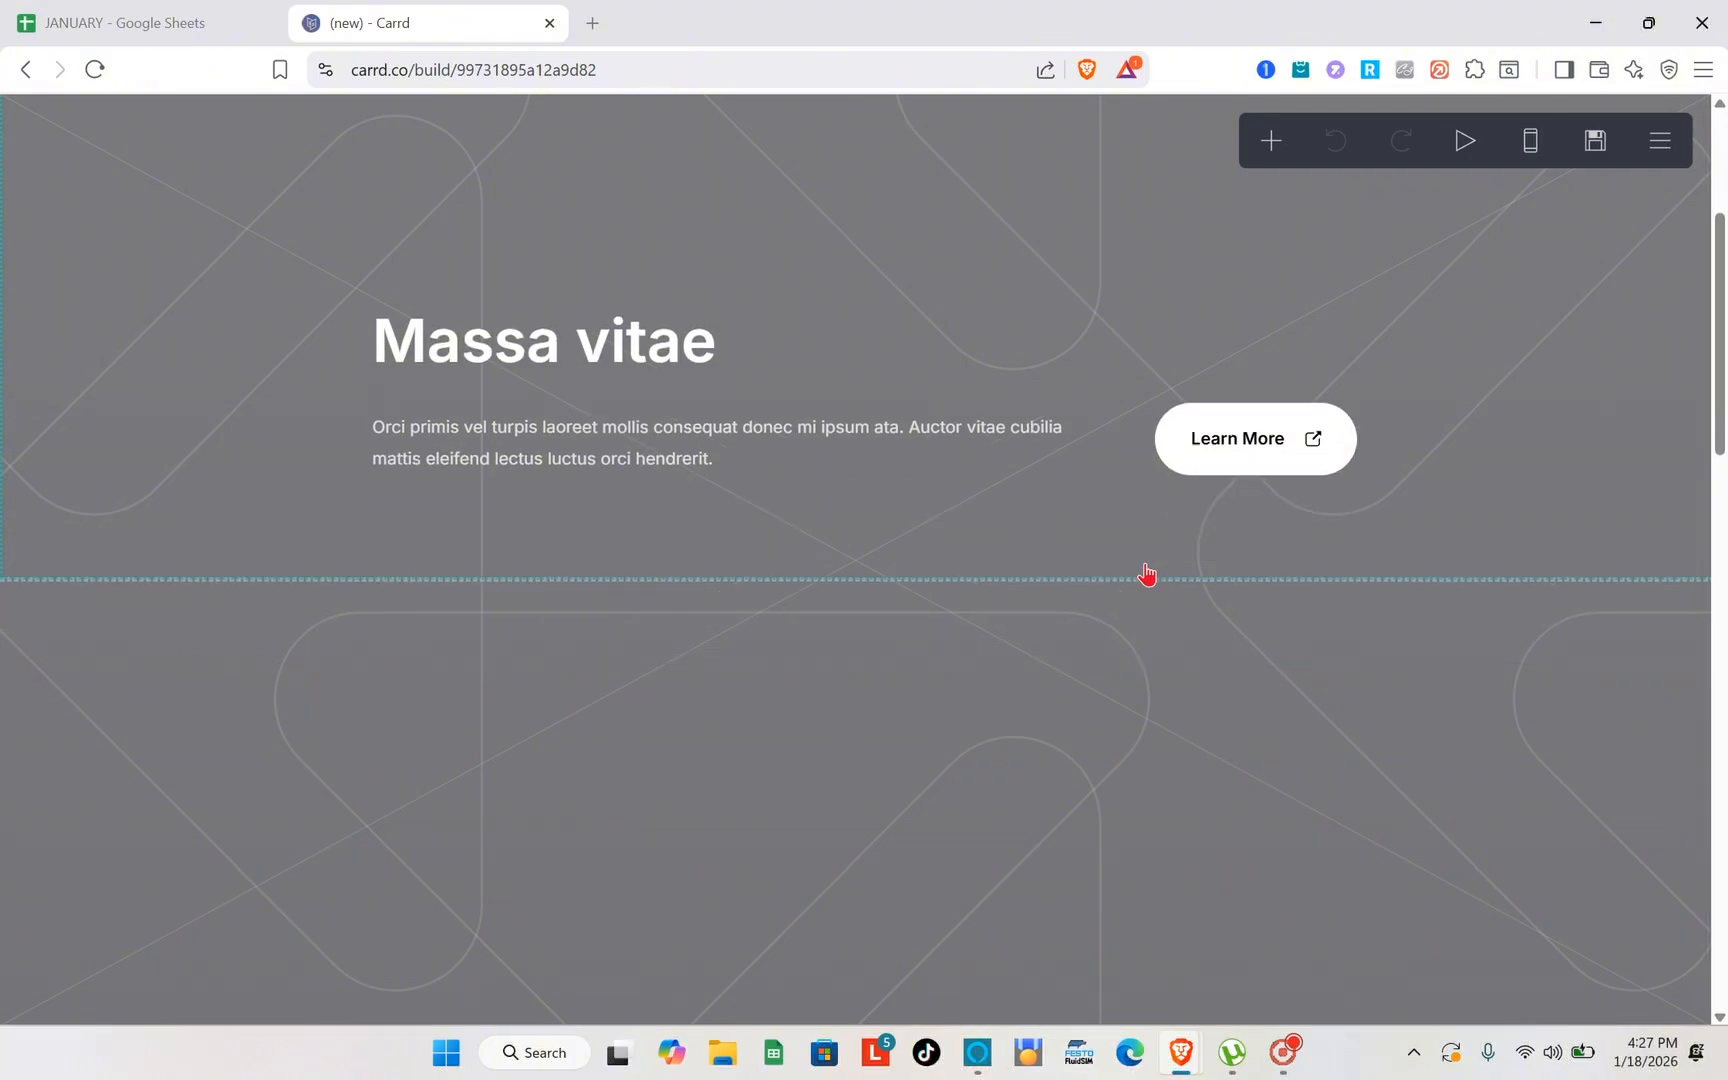
{"action": "scroll", "coordinate": [1146, 572], "scroll_direction": "down", "scroll_amount": 6}
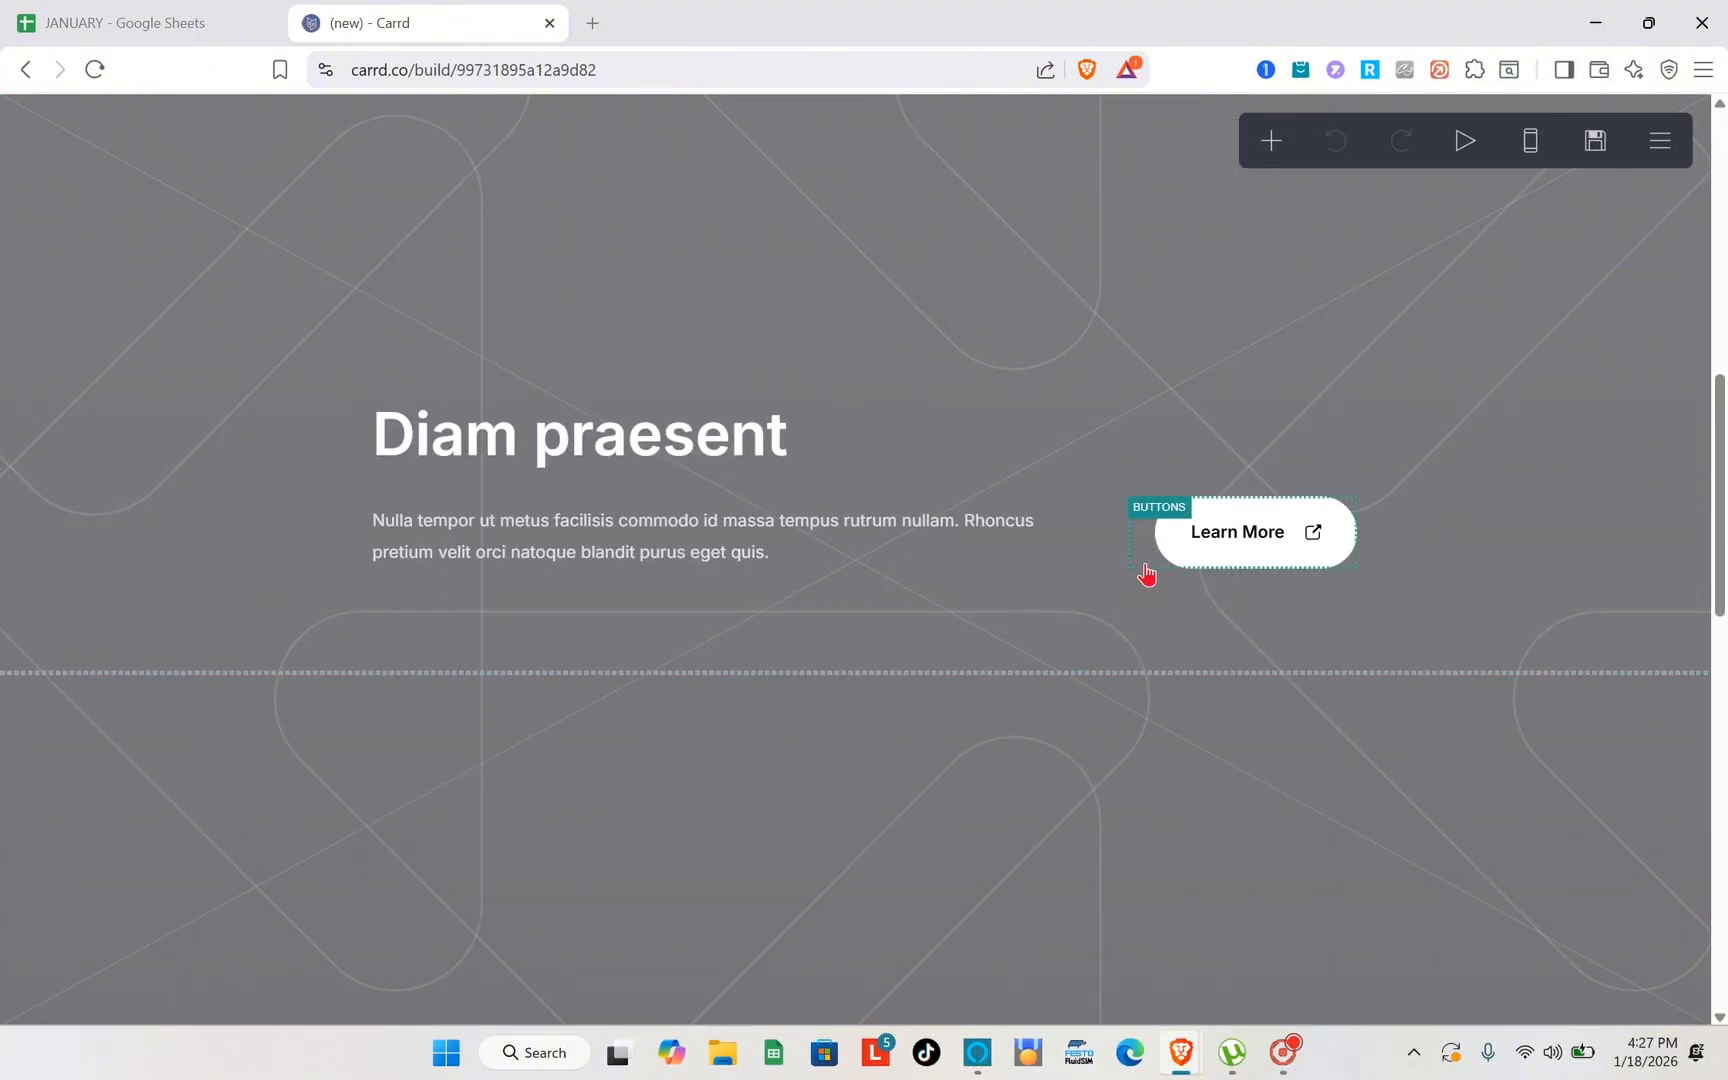
{"action": "scroll", "coordinate": [1146, 572], "scroll_direction": "up", "scroll_amount": 10}
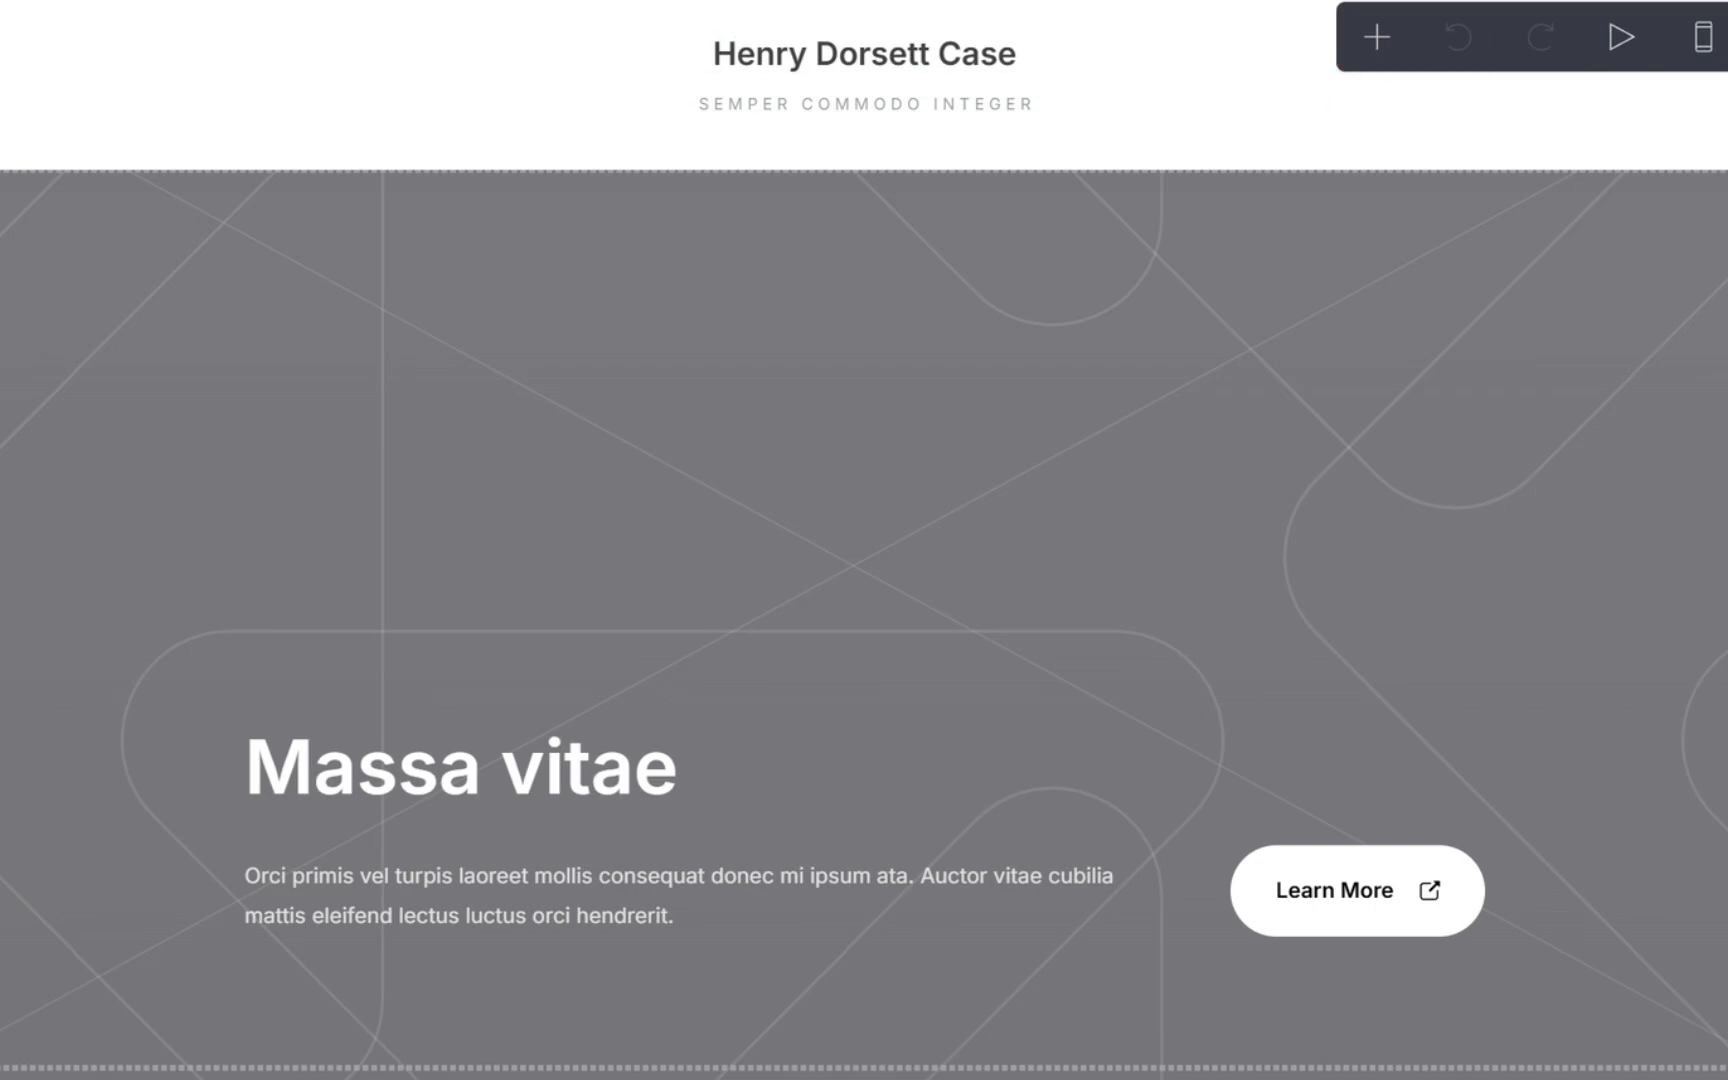
- Show the editor's instructions overlay, read what each toolbar control does, and dismiss it
{"action": "left_click", "coordinate": [1658, 148]}
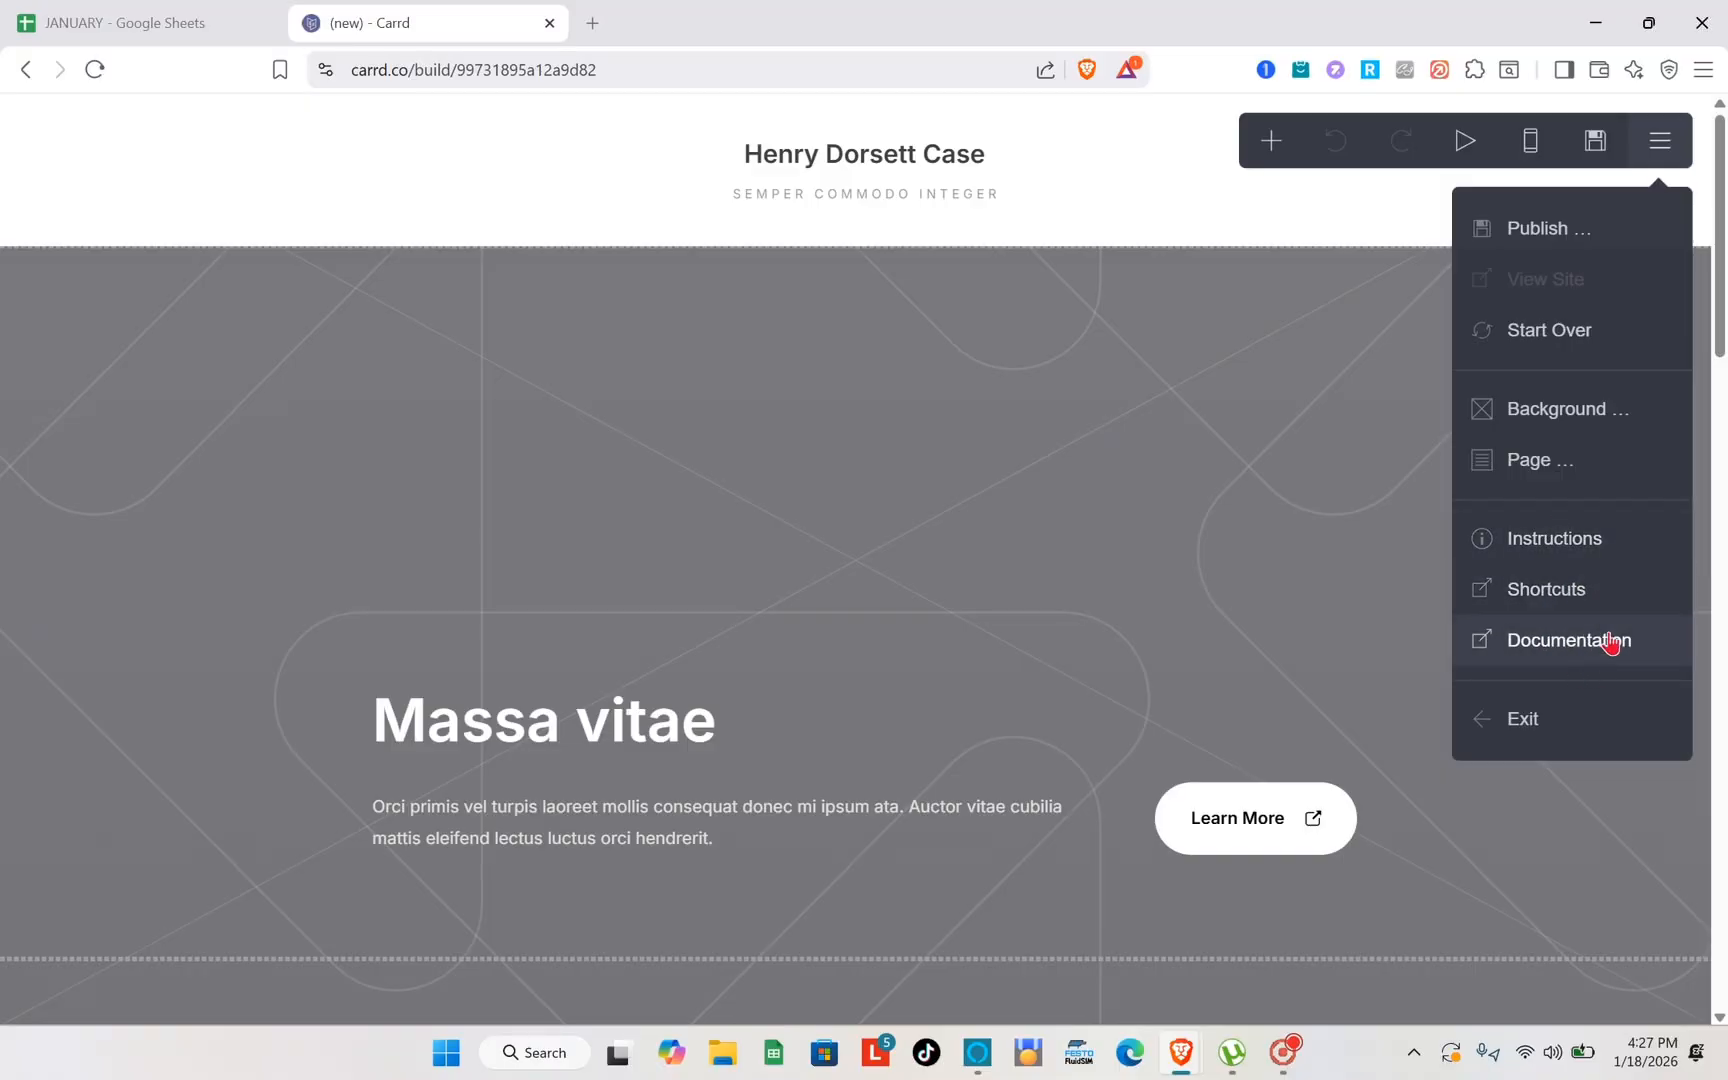
{"action": "left_click", "coordinate": [1563, 563]}
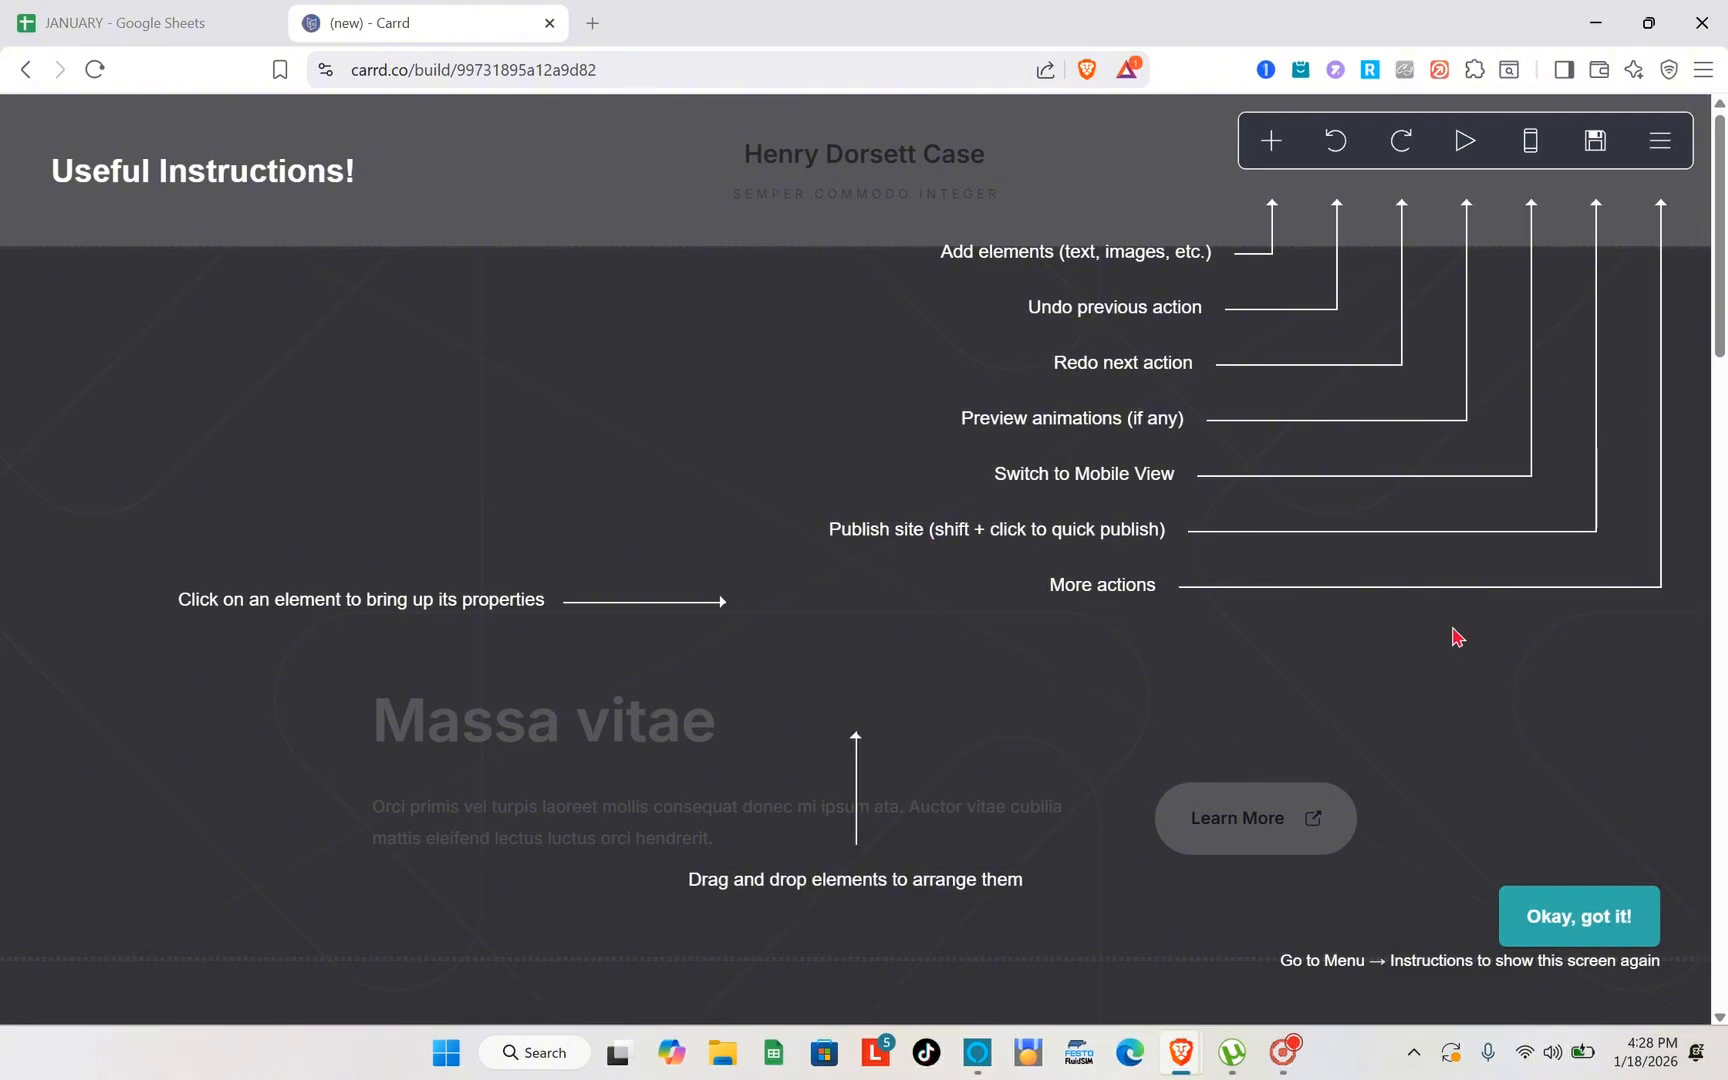
{"action": "left_click", "coordinate": [1147, 170]}
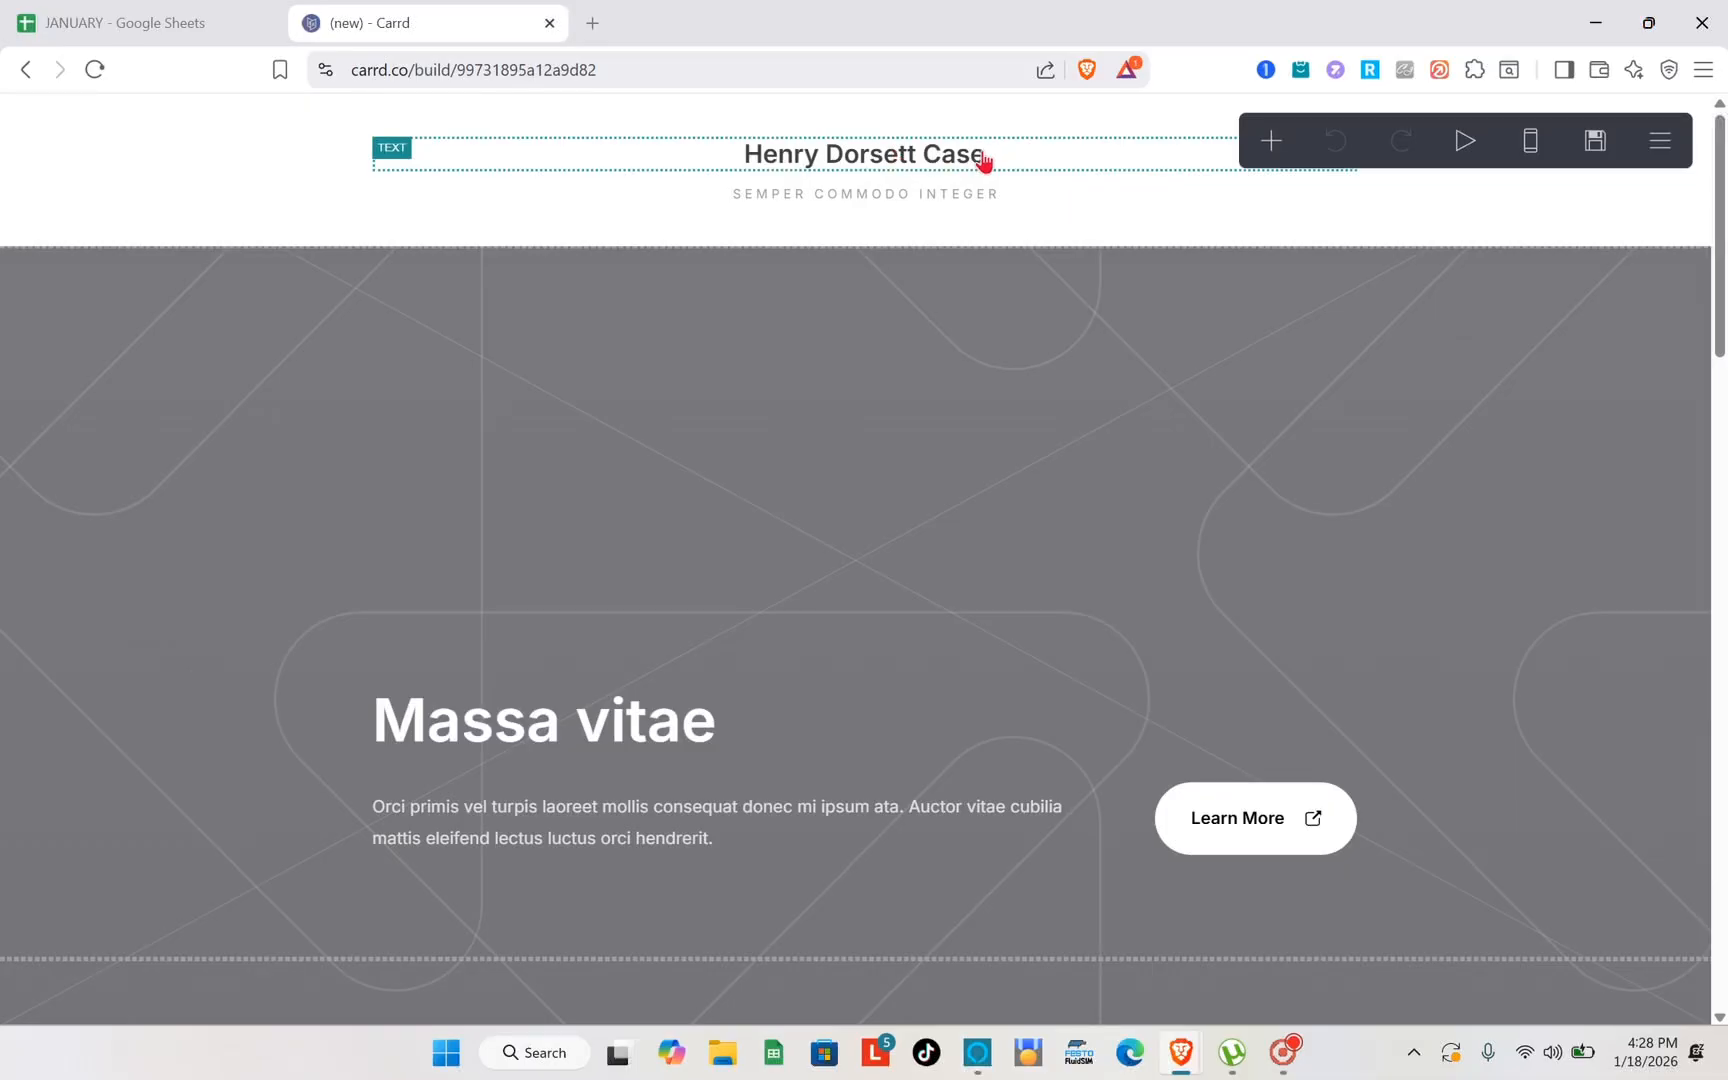
{"action": "double_click", "coordinate": [1350, 196]}
- Change the site title to "MY PORTFOLIO" and delete the "Semper commodo integer" text element beneath it
{"action": "left_click", "coordinate": [985, 160]}
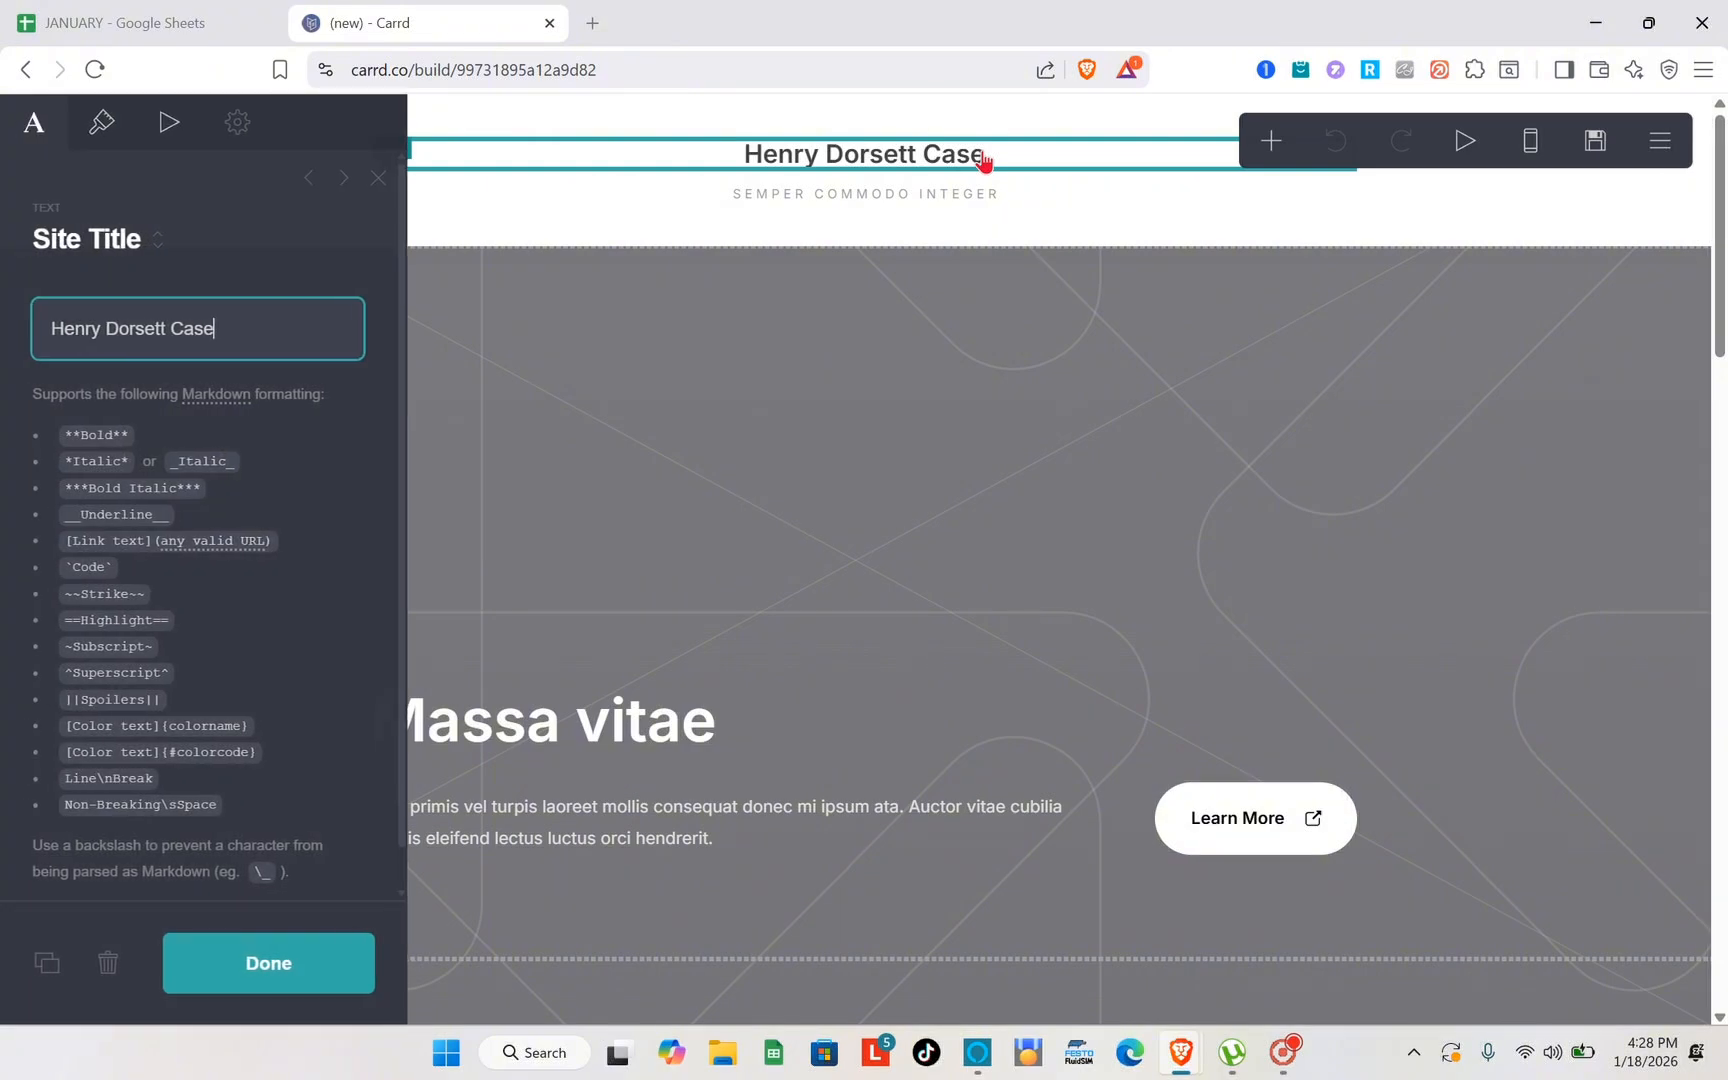
{"action": "key", "text": "ctrl+a"}
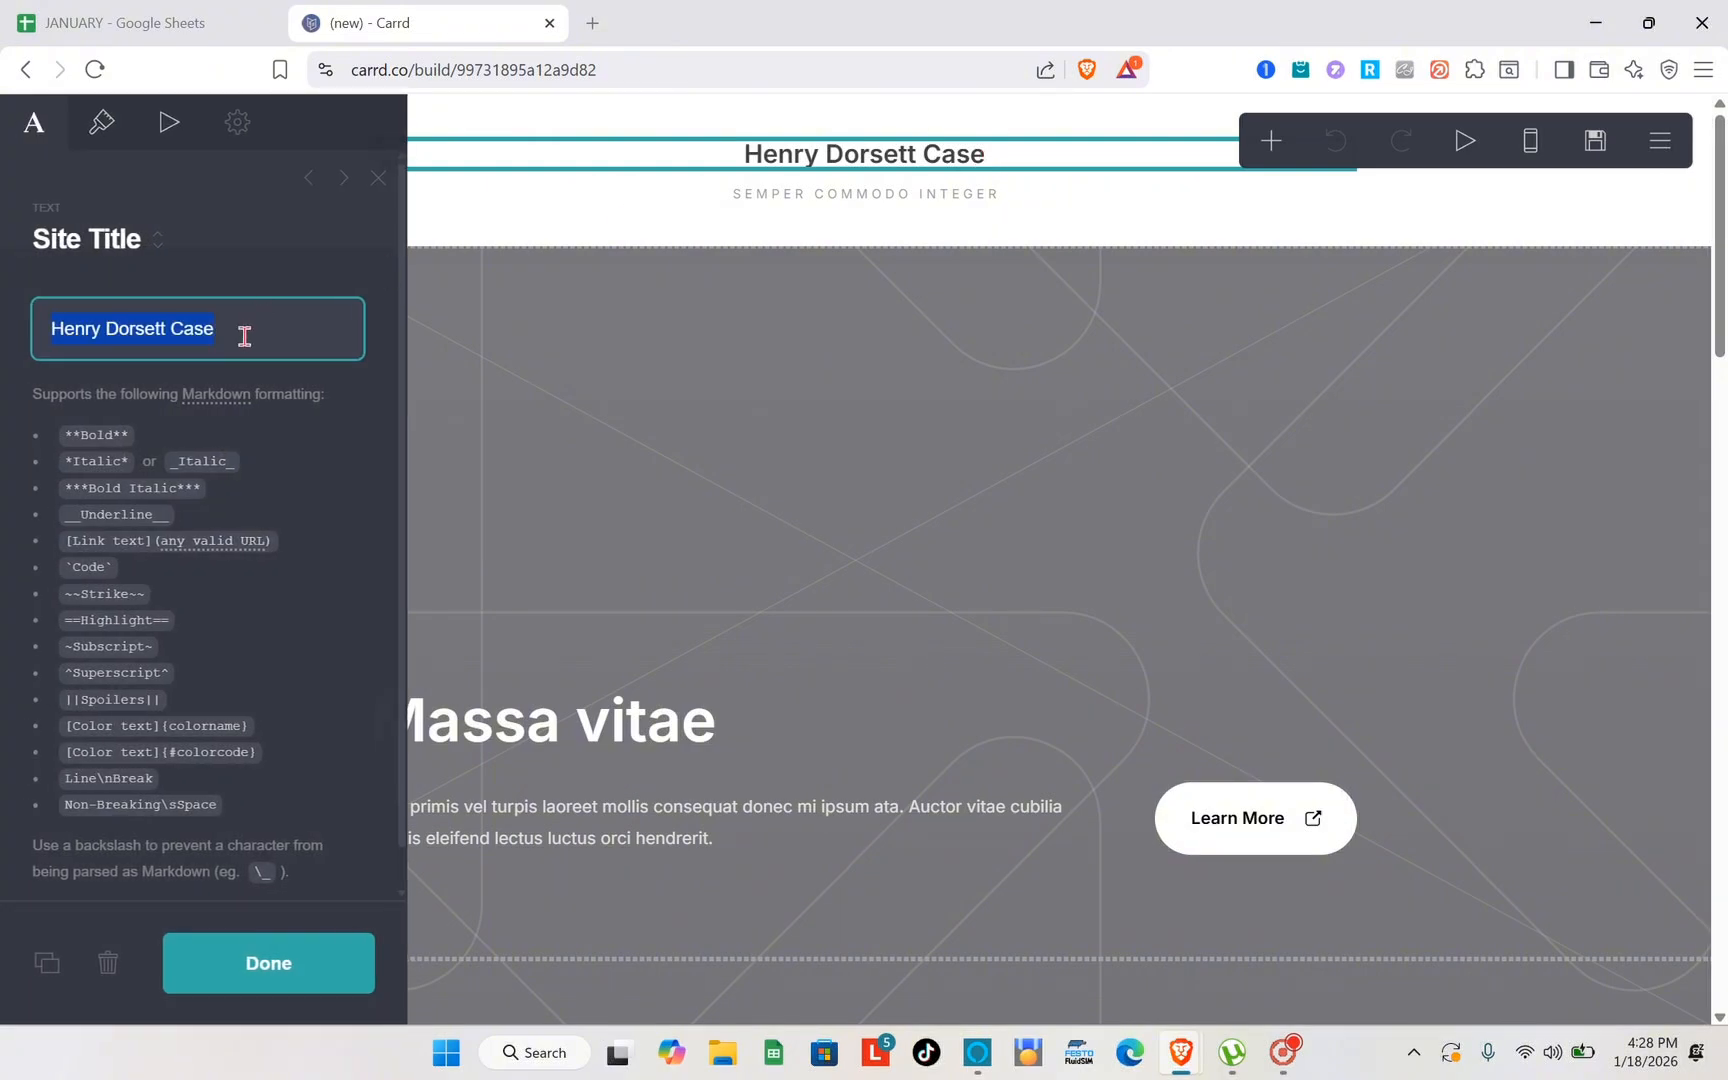
{"action": "type", "text": "MY PORTF"}
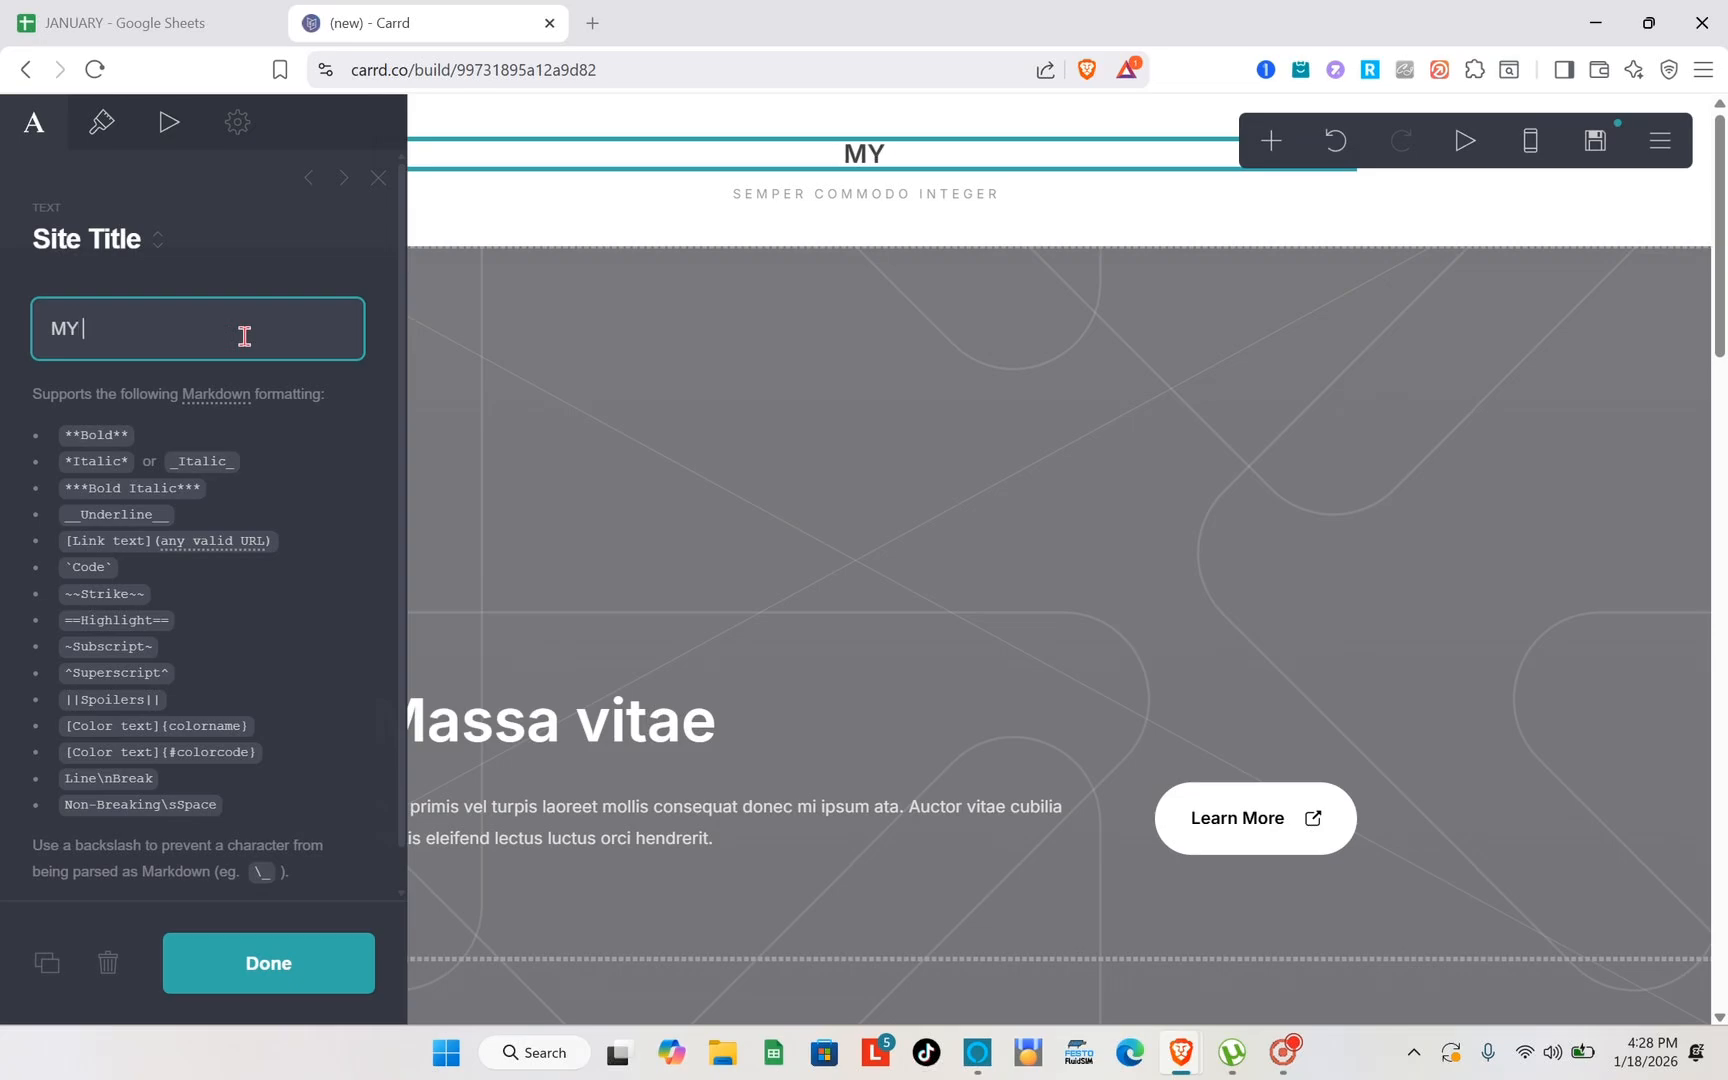
{"action": "type", "text": "OLIO"}
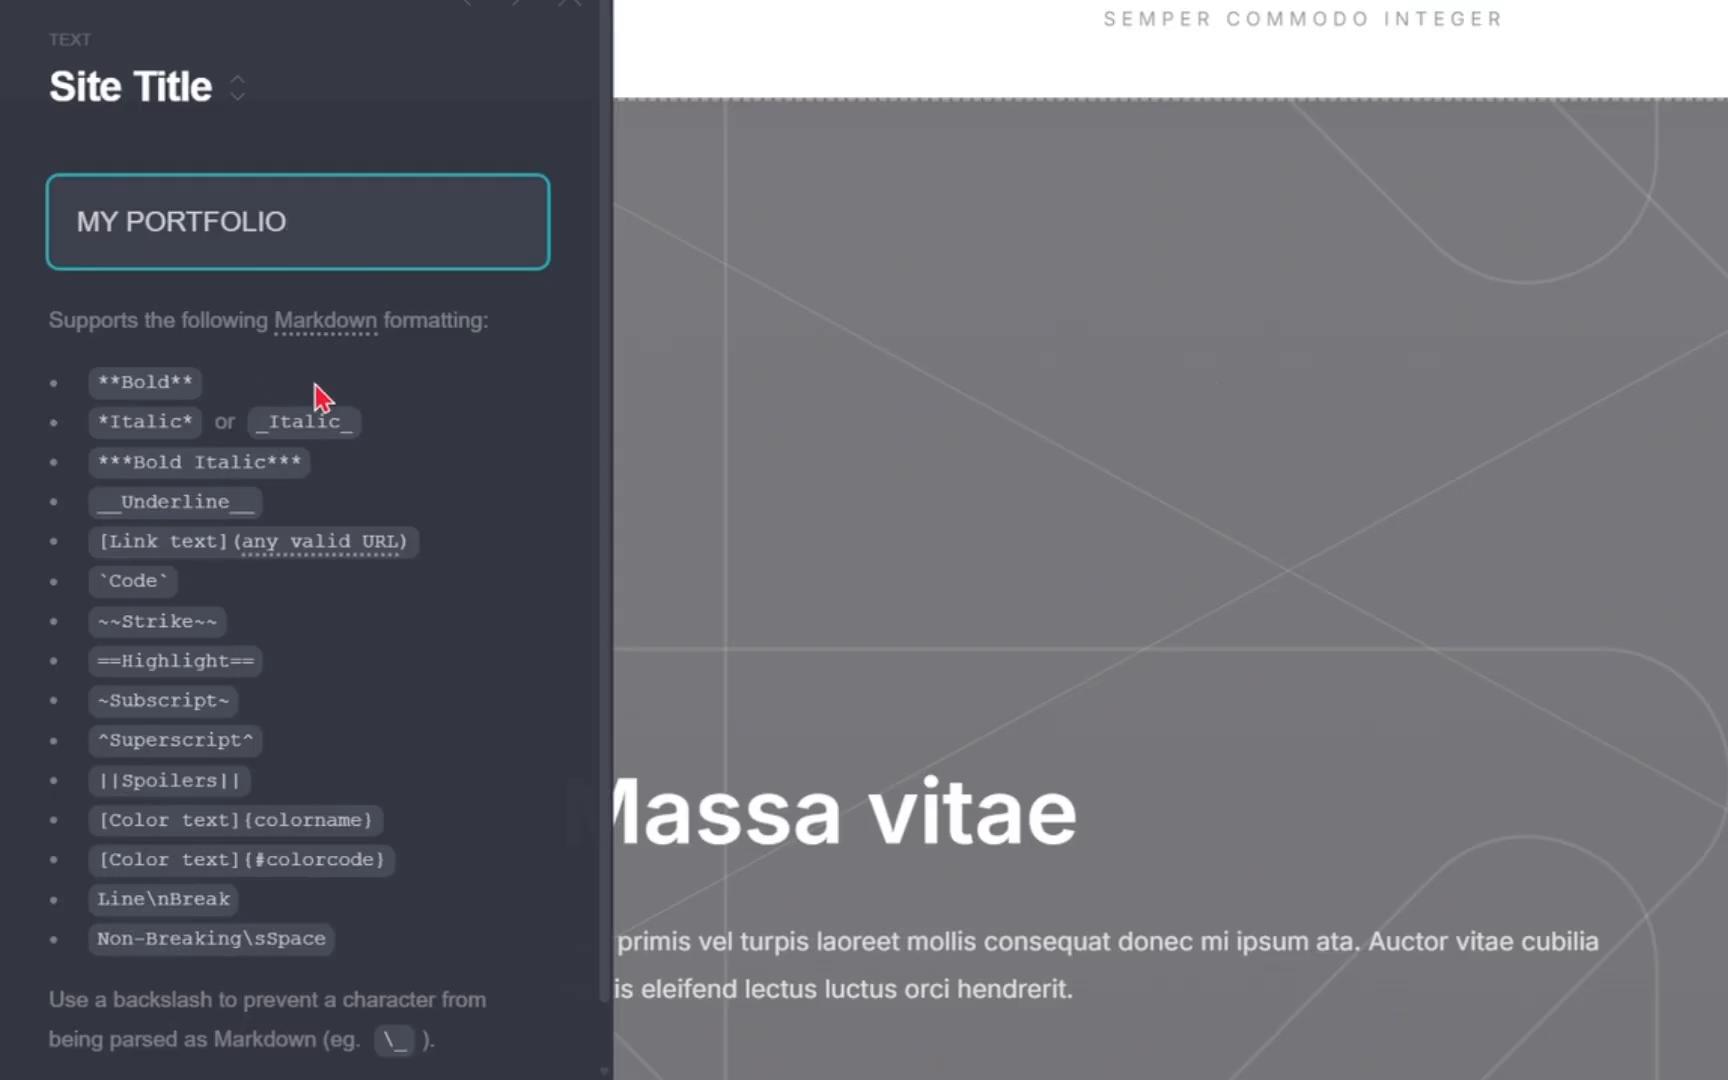
{"action": "left_click", "coordinate": [417, 414]}
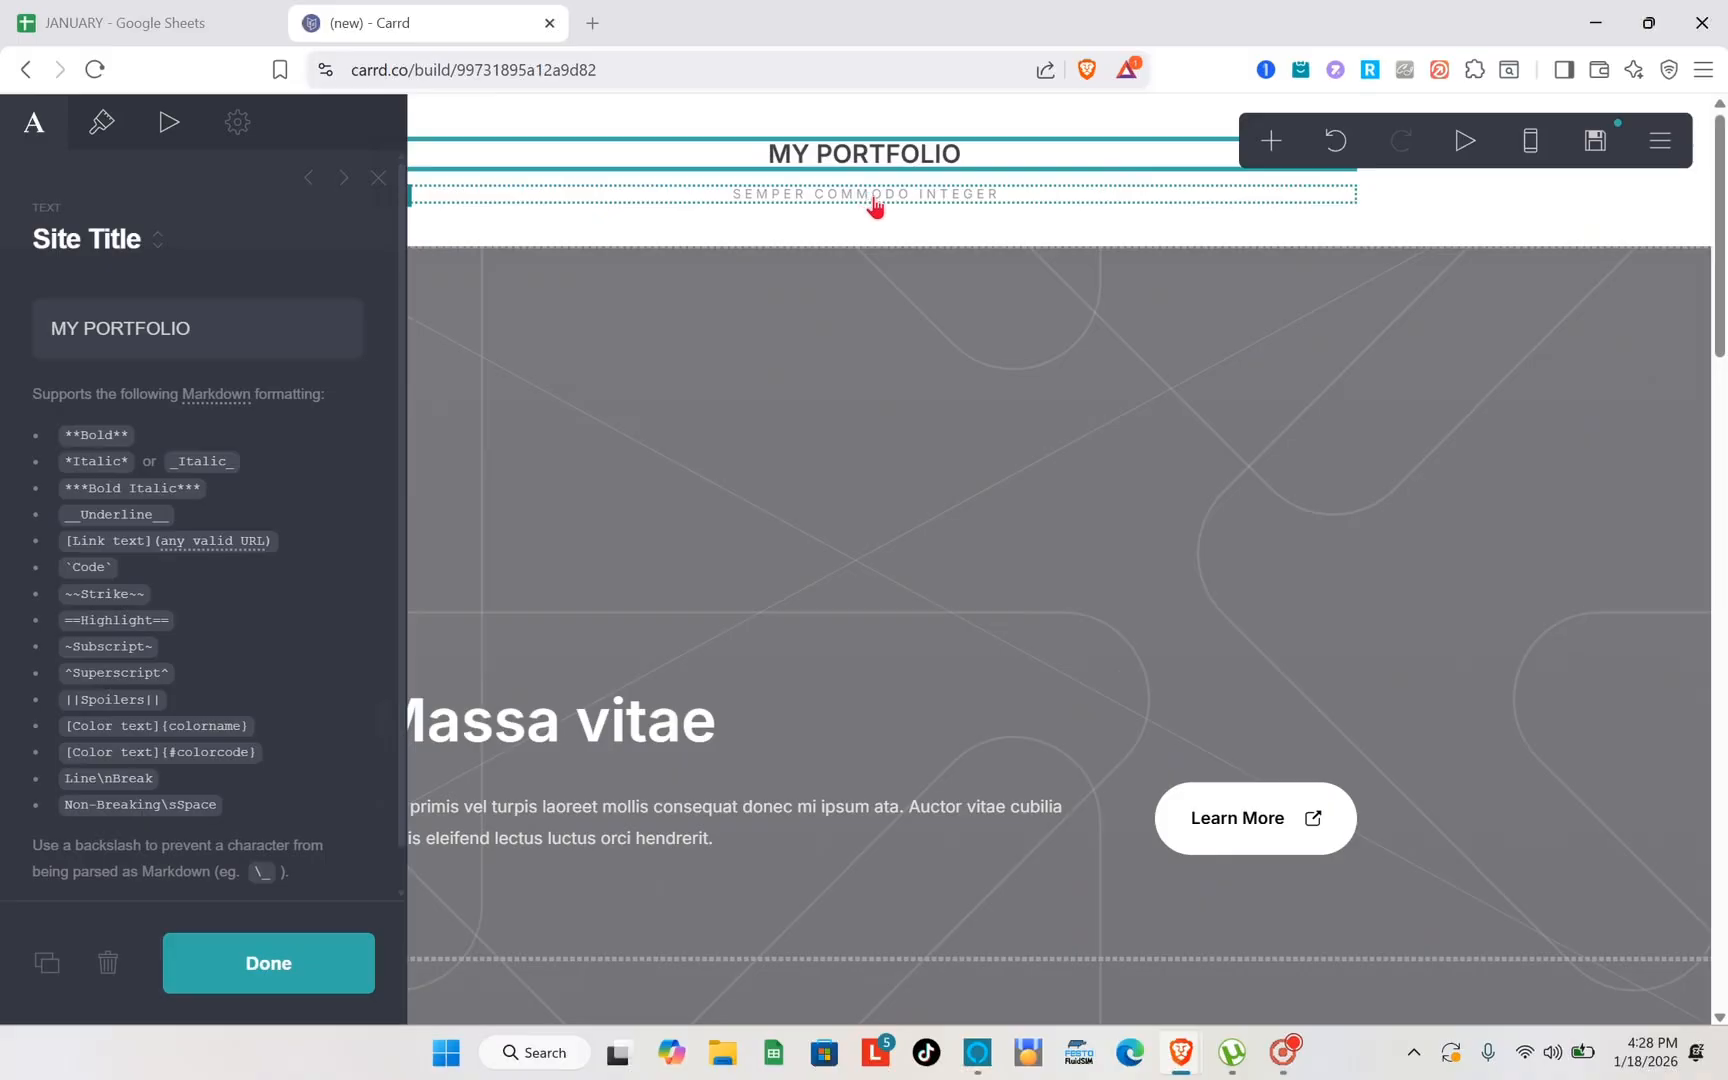
{"action": "left_click", "coordinate": [876, 205]}
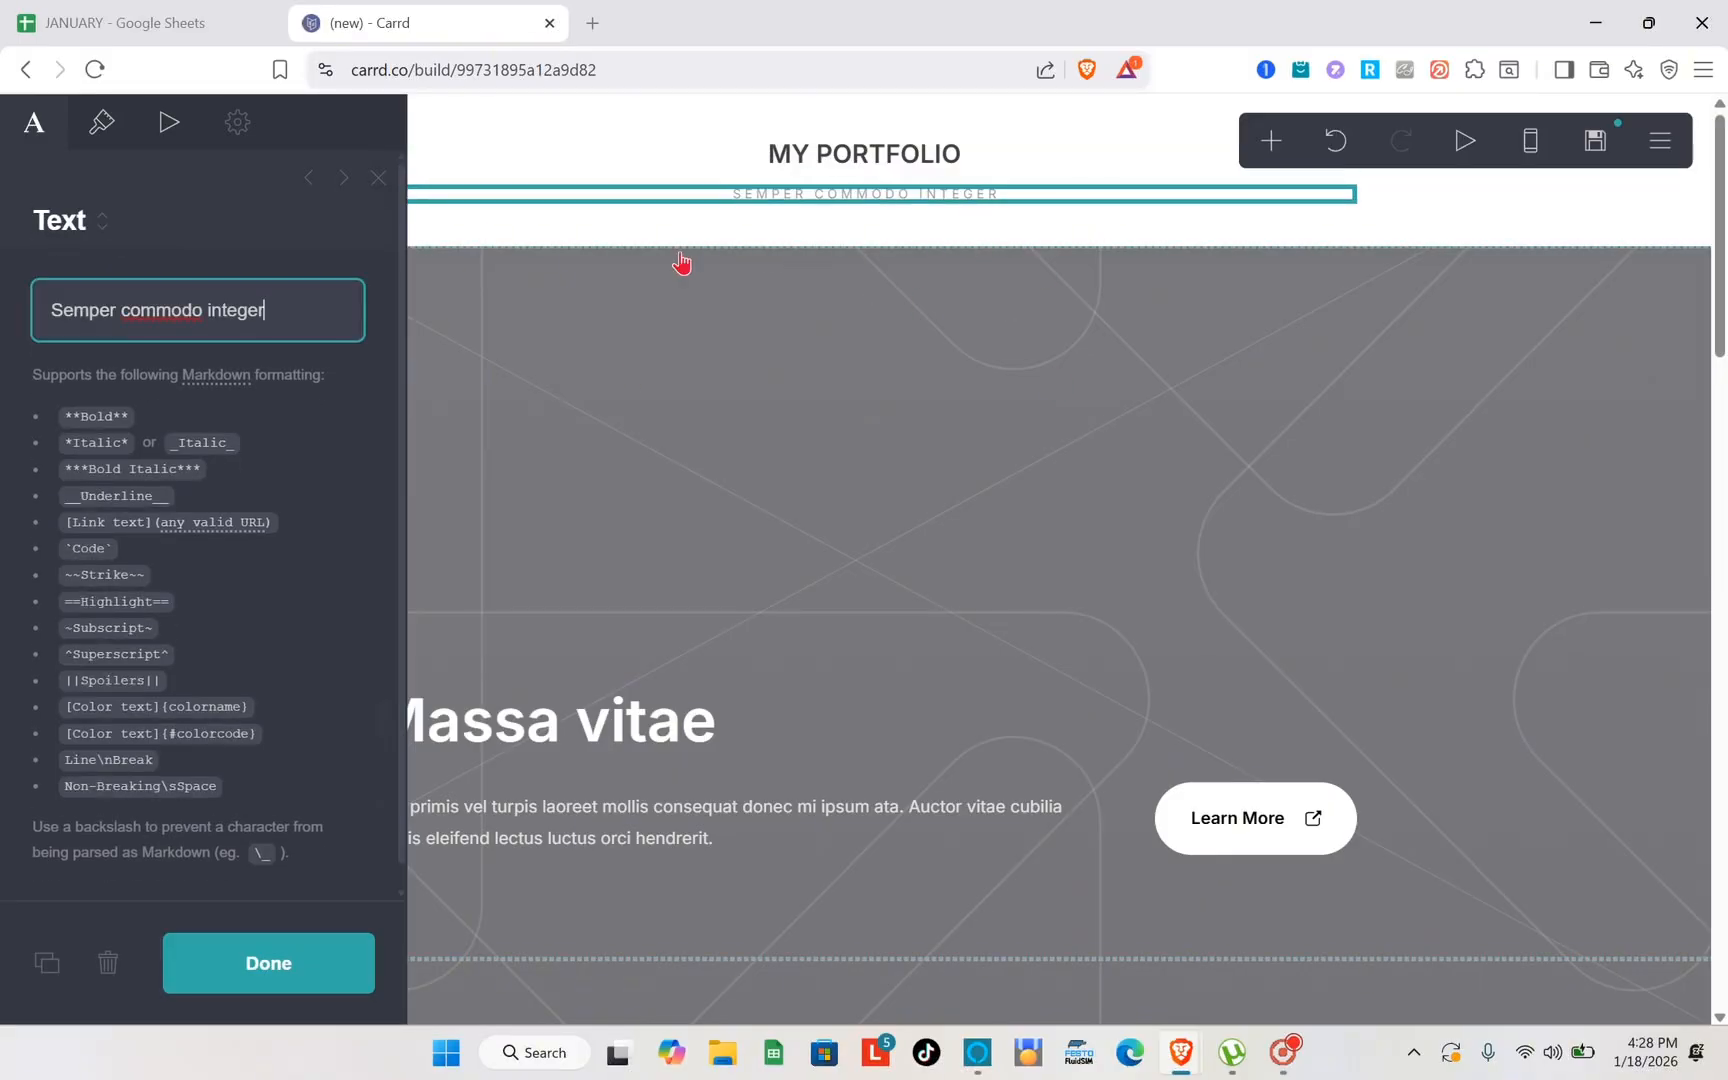
{"action": "left_click", "coordinate": [108, 963]}
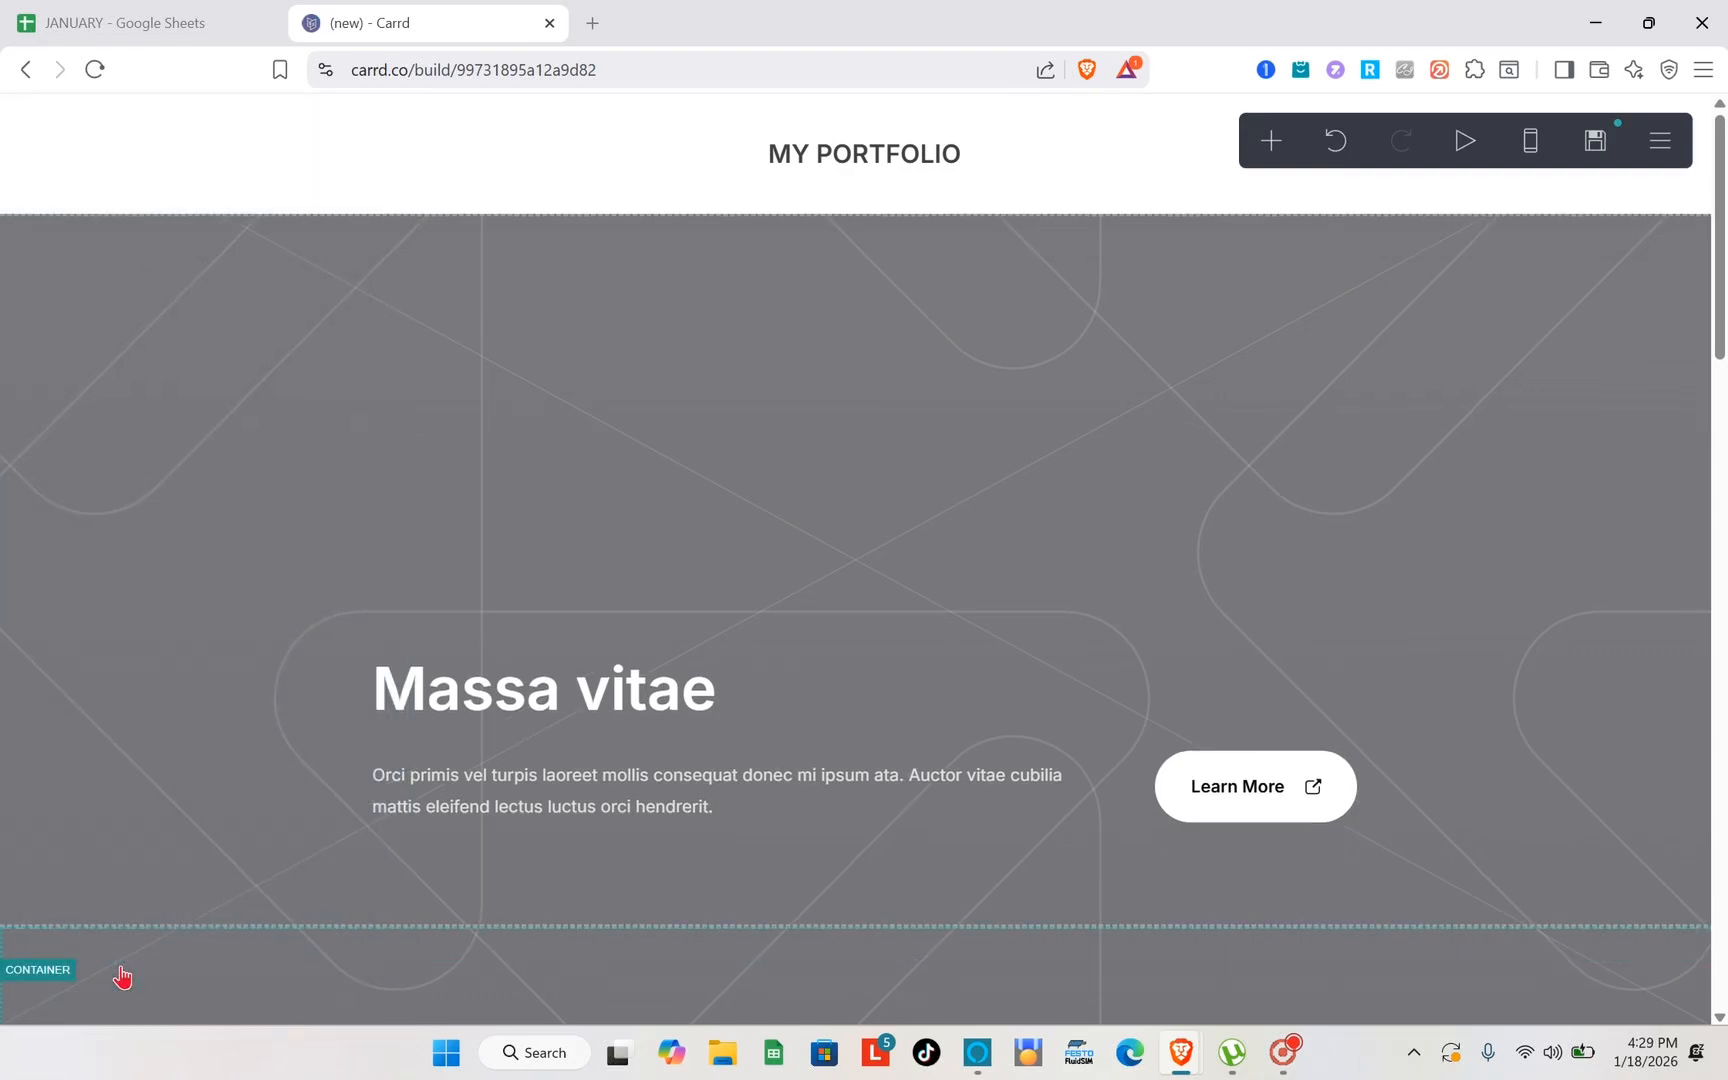
- Open the properties of the "Massa vitae" container and review its appearance settings for size, padding, margins and contents
{"action": "left_click", "coordinate": [826, 402]}
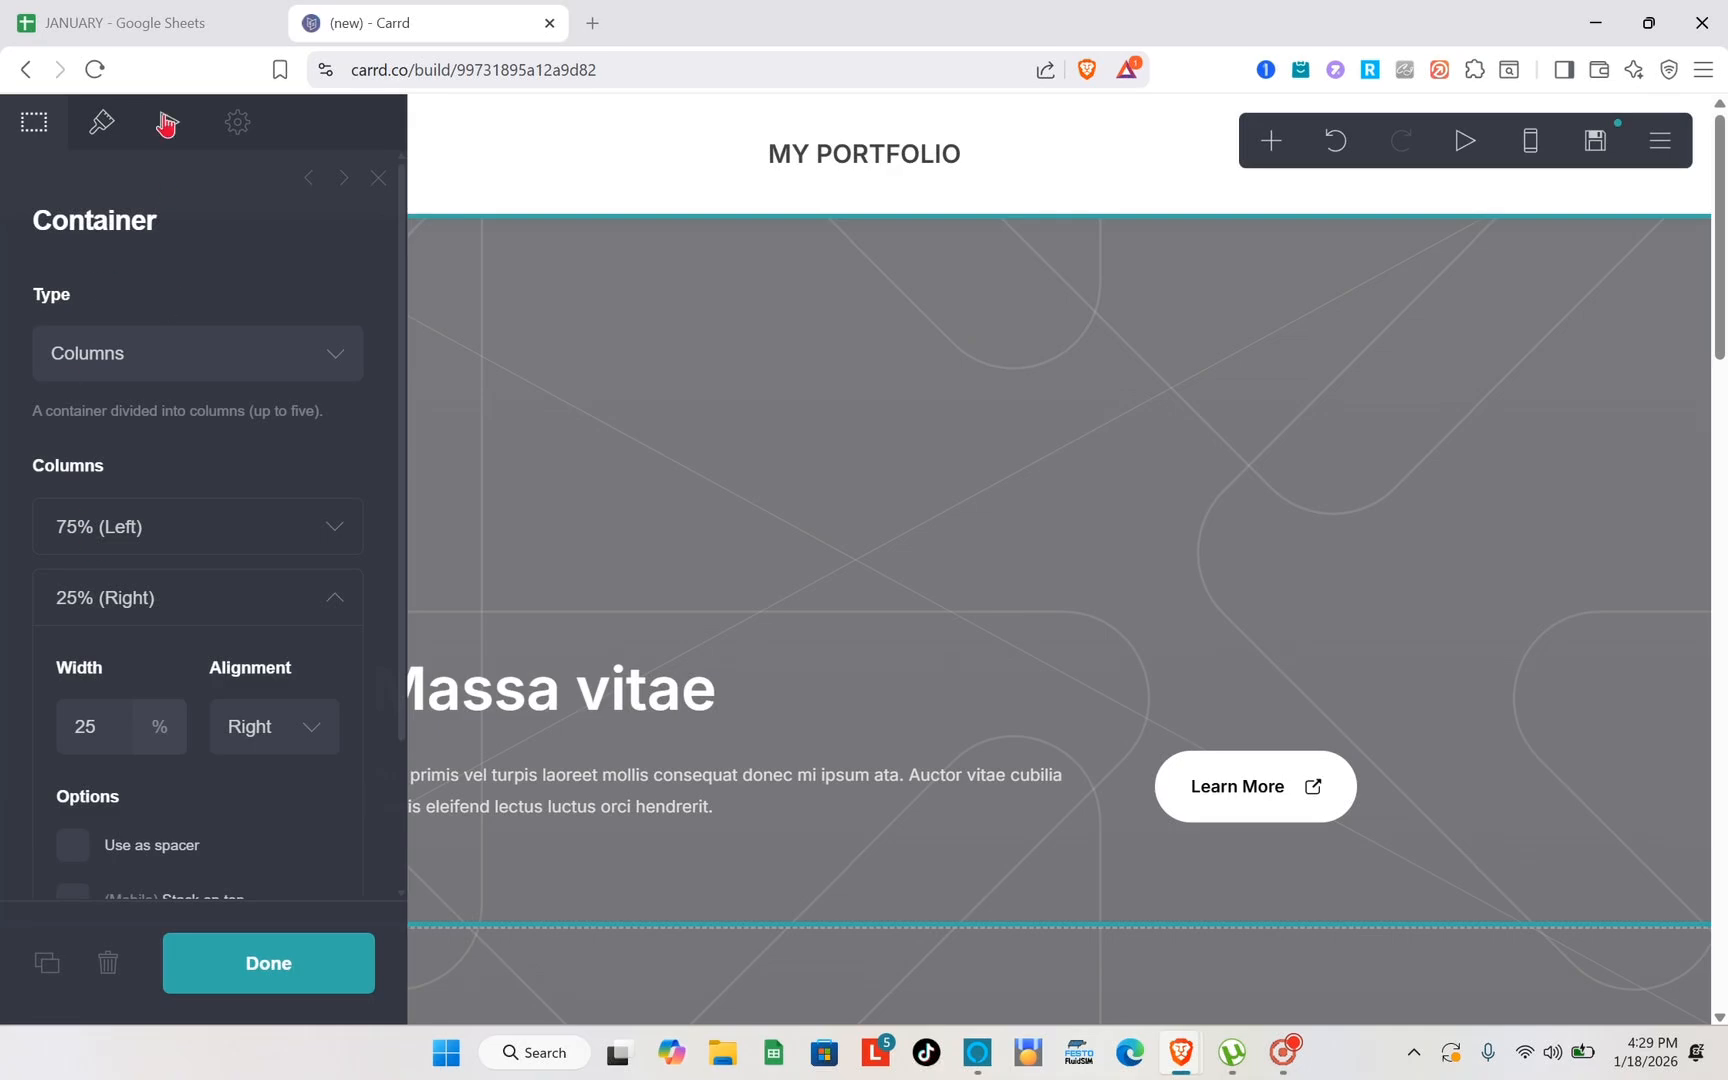
{"action": "left_click", "coordinate": [100, 135]}
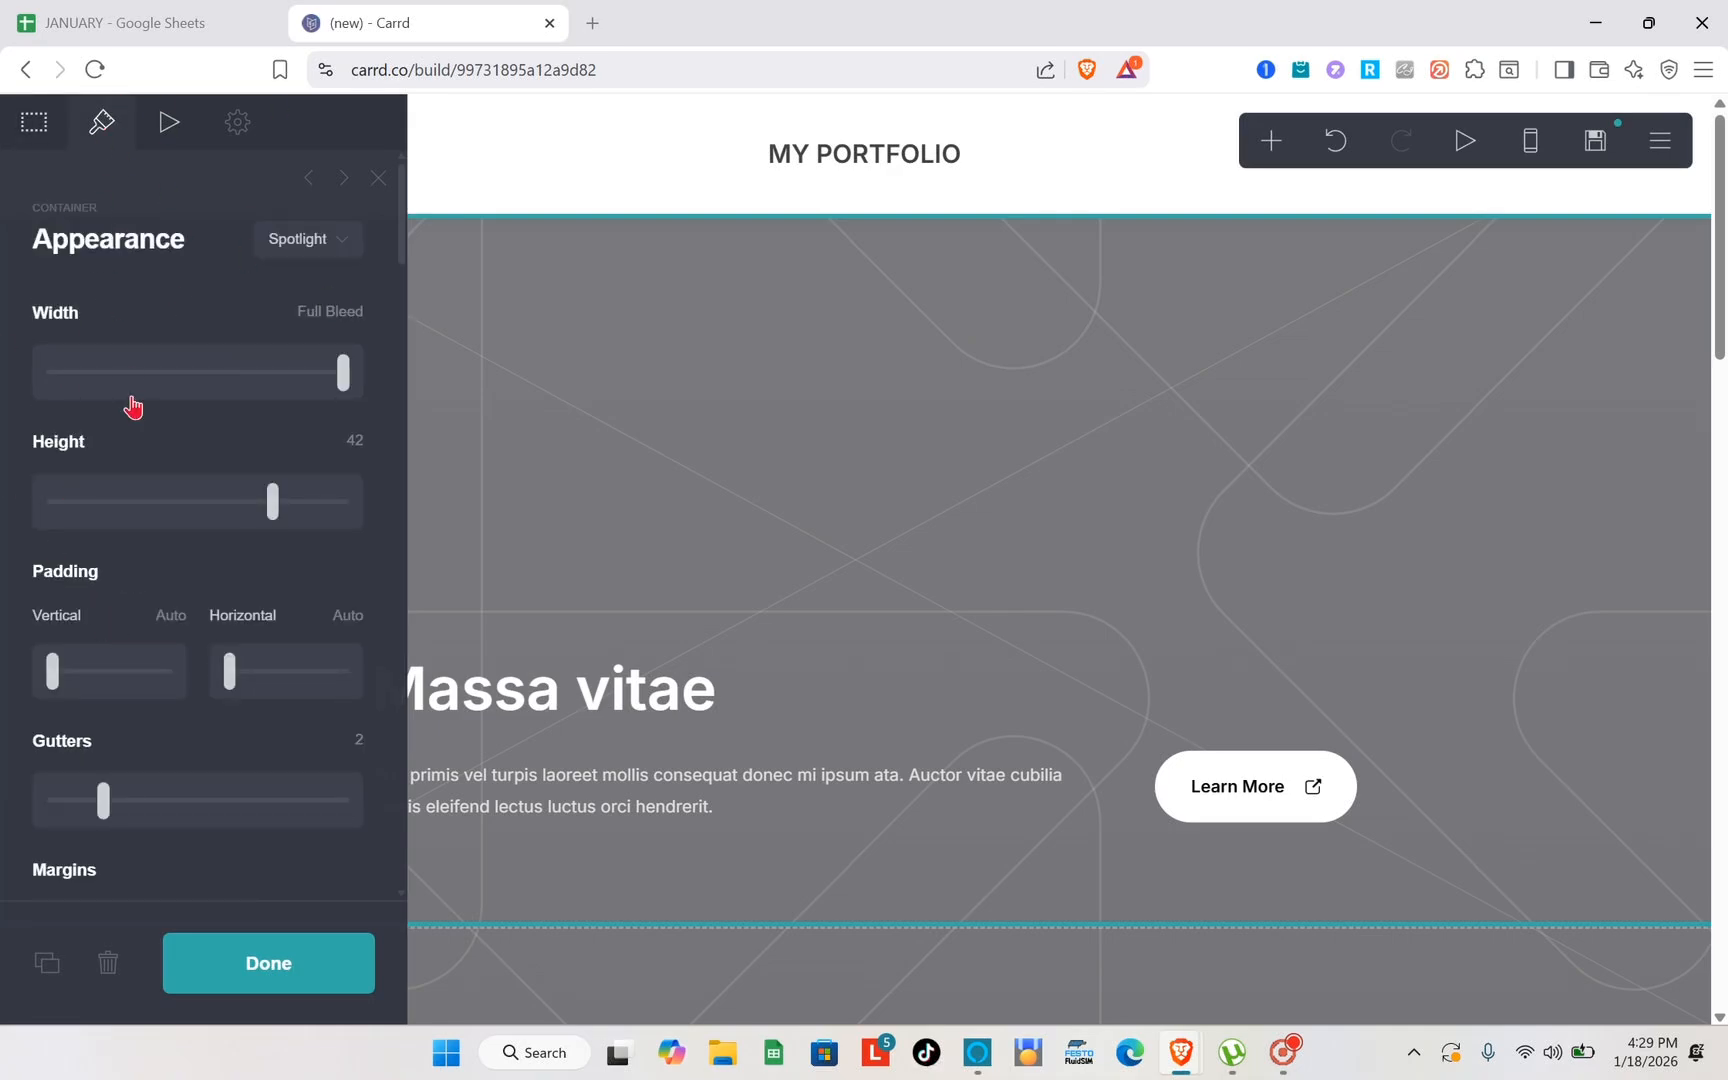
{"action": "scroll", "coordinate": [135, 405], "scroll_direction": "down", "scroll_amount": 2}
{"action": "scroll", "coordinate": [135, 405], "scroll_direction": "up", "scroll_amount": 2}
{"action": "scroll", "coordinate": [96, 424], "scroll_direction": "down", "scroll_amount": 5}
{"action": "scroll", "coordinate": [165, 568], "scroll_direction": "down", "scroll_amount": 4}
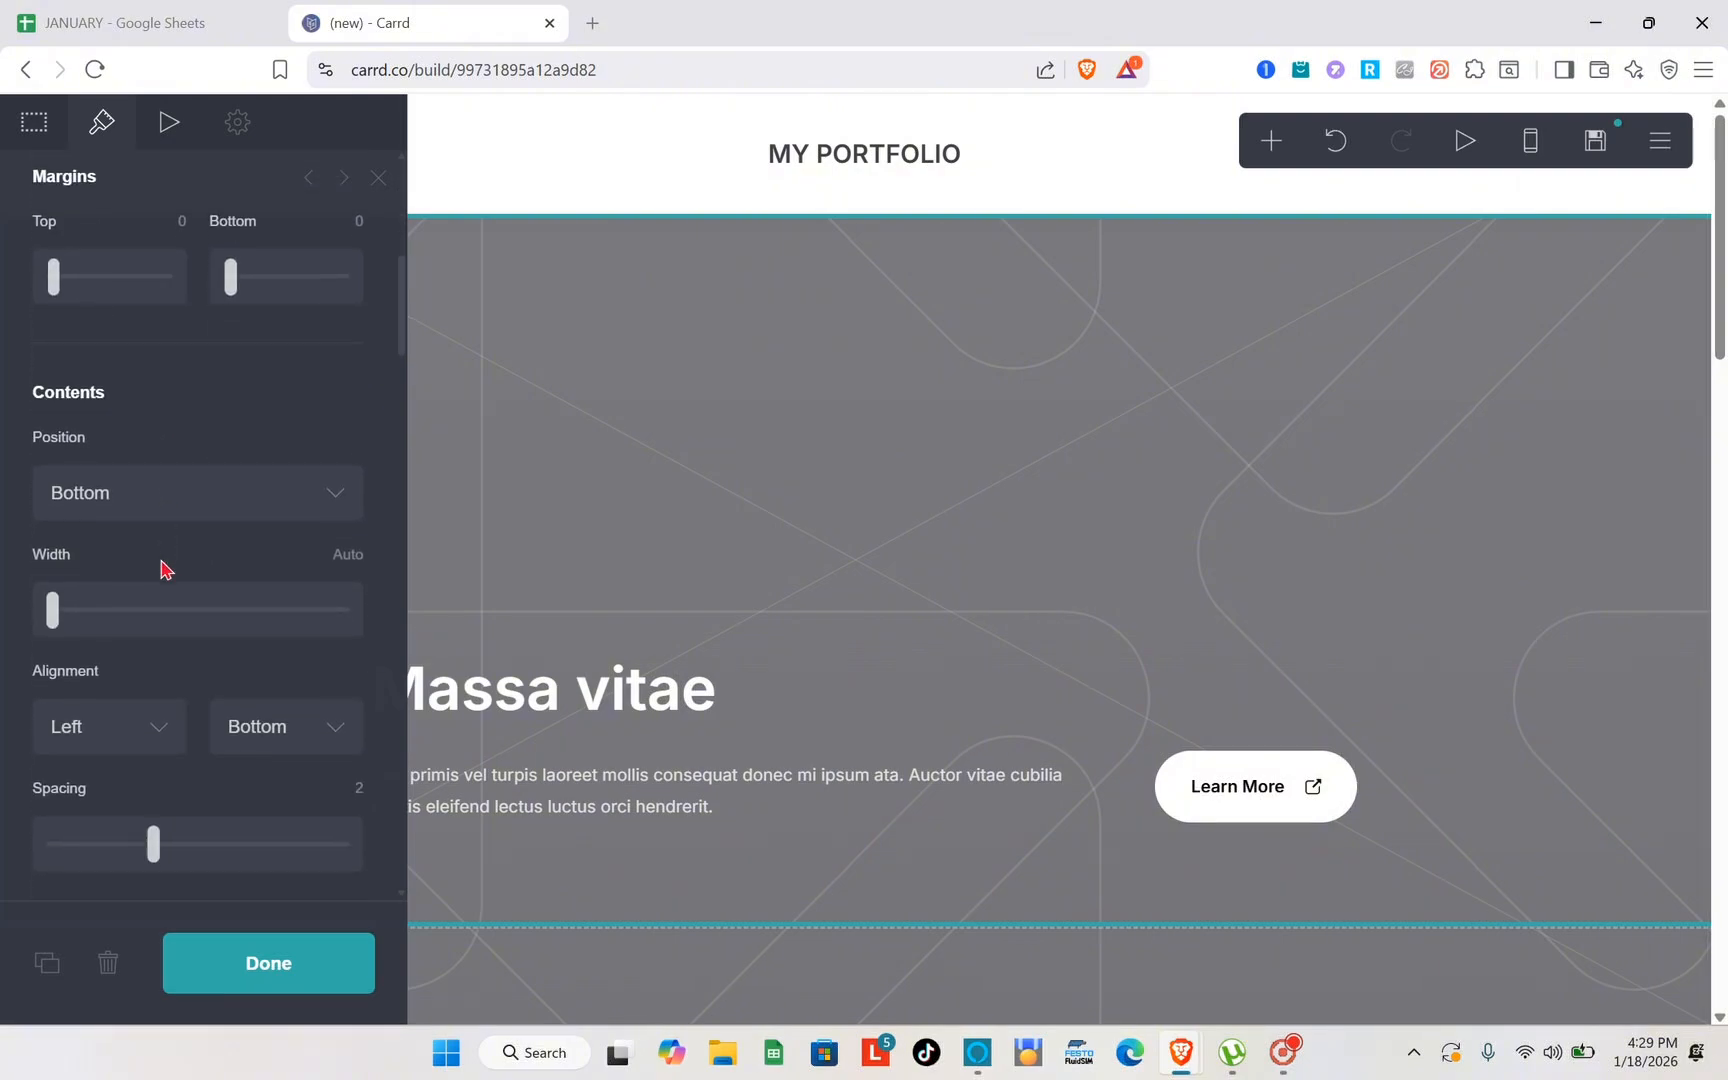
{"action": "scroll", "coordinate": [140, 482], "scroll_direction": "up", "scroll_amount": 9}
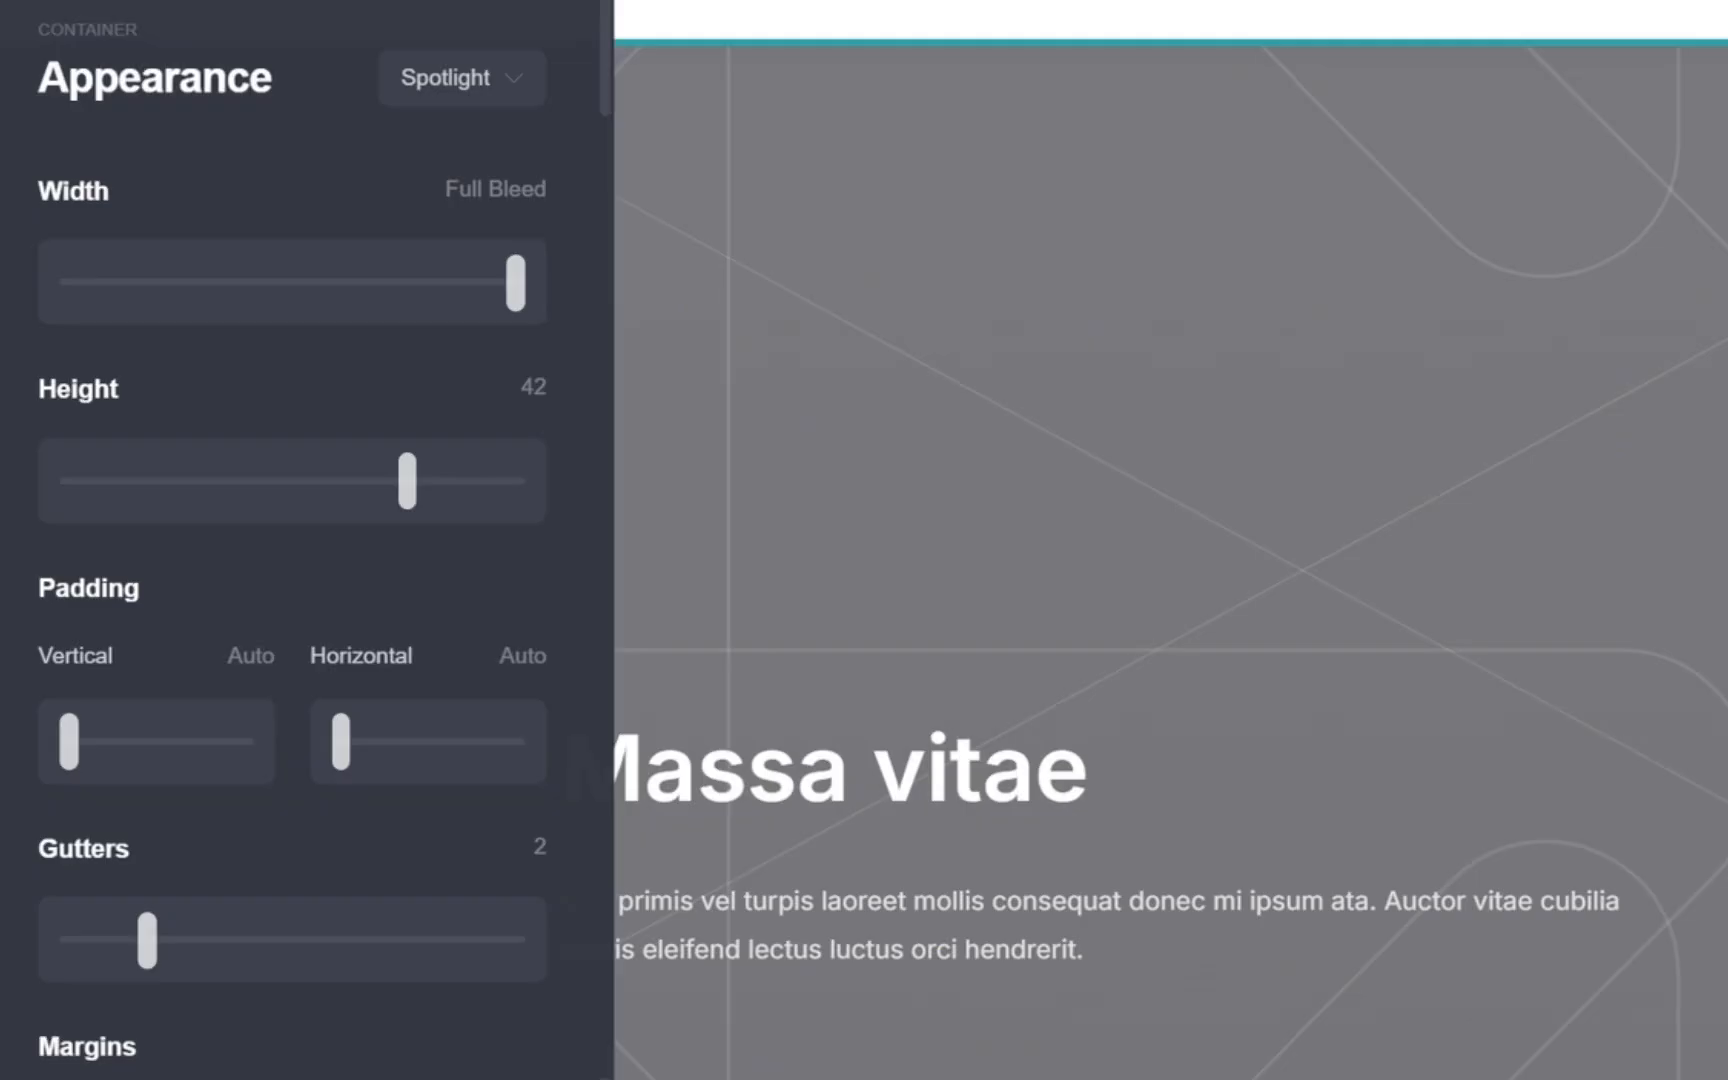
- Review the "Massa vitae" container's animation settings for becoming visible, and close its properties
{"action": "left_click", "coordinate": [169, 122]}
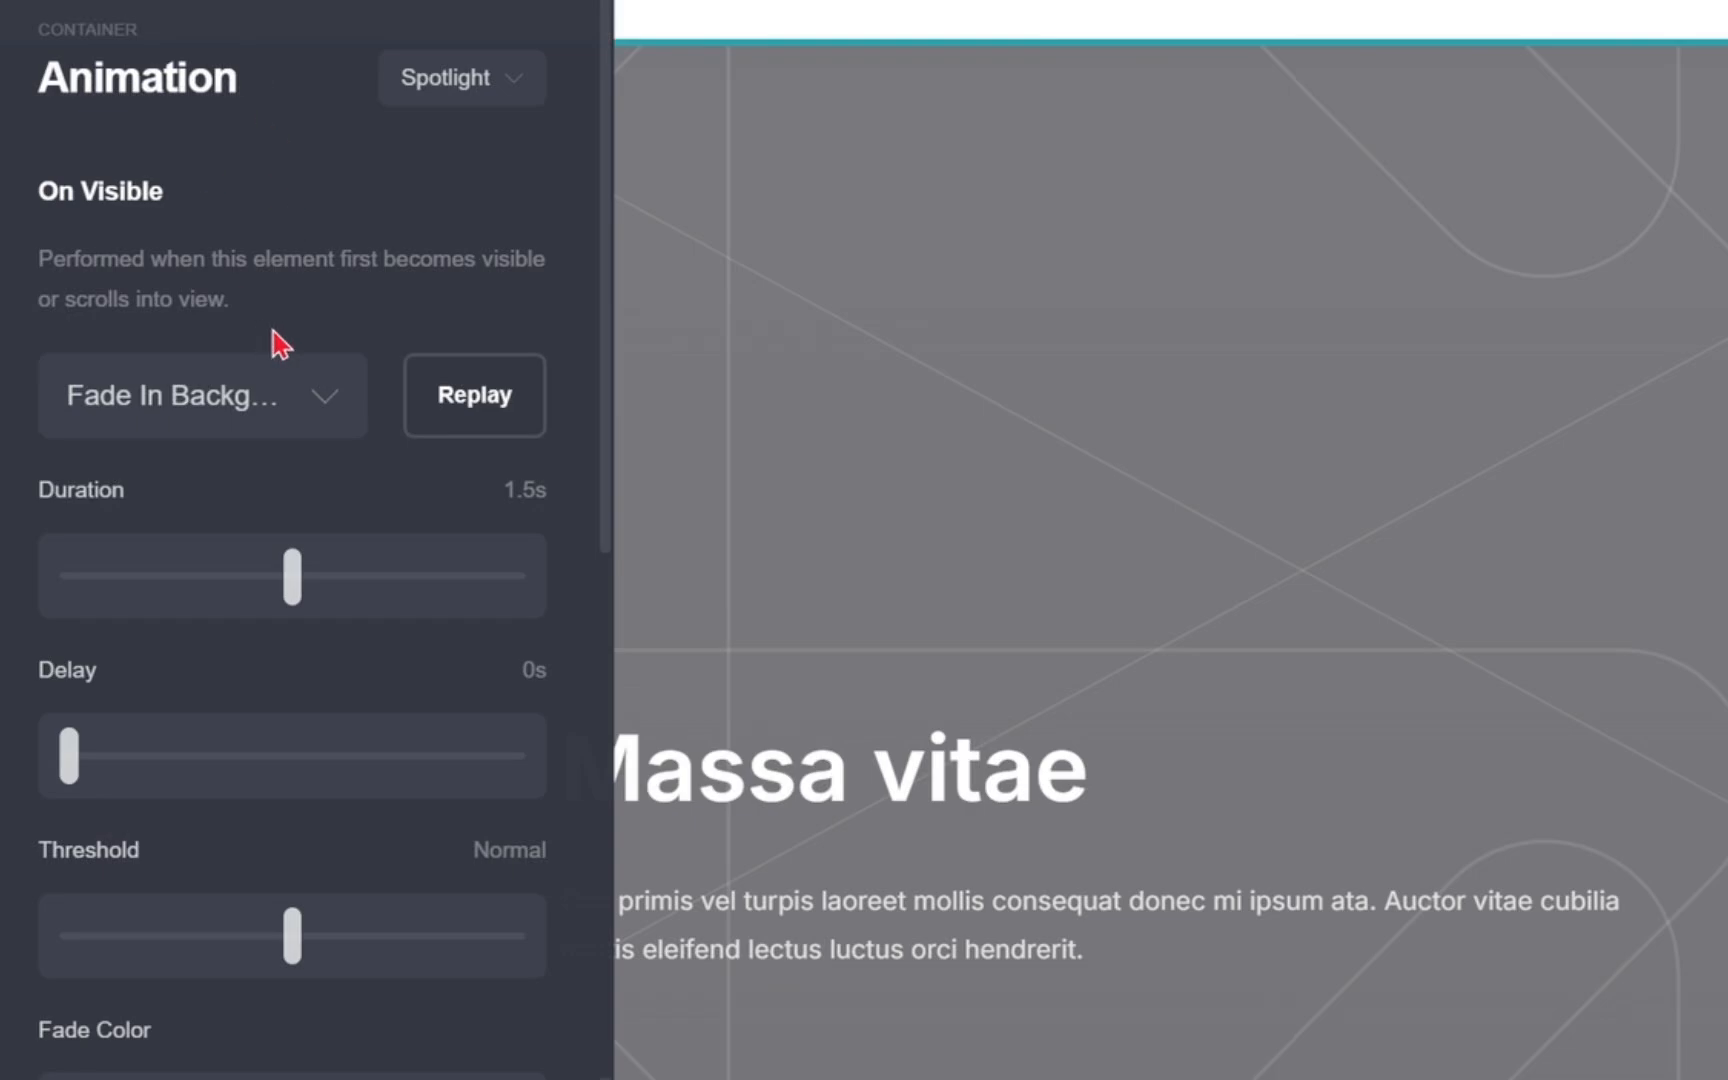
{"action": "scroll", "coordinate": [273, 331], "scroll_direction": "down", "scroll_amount": 3}
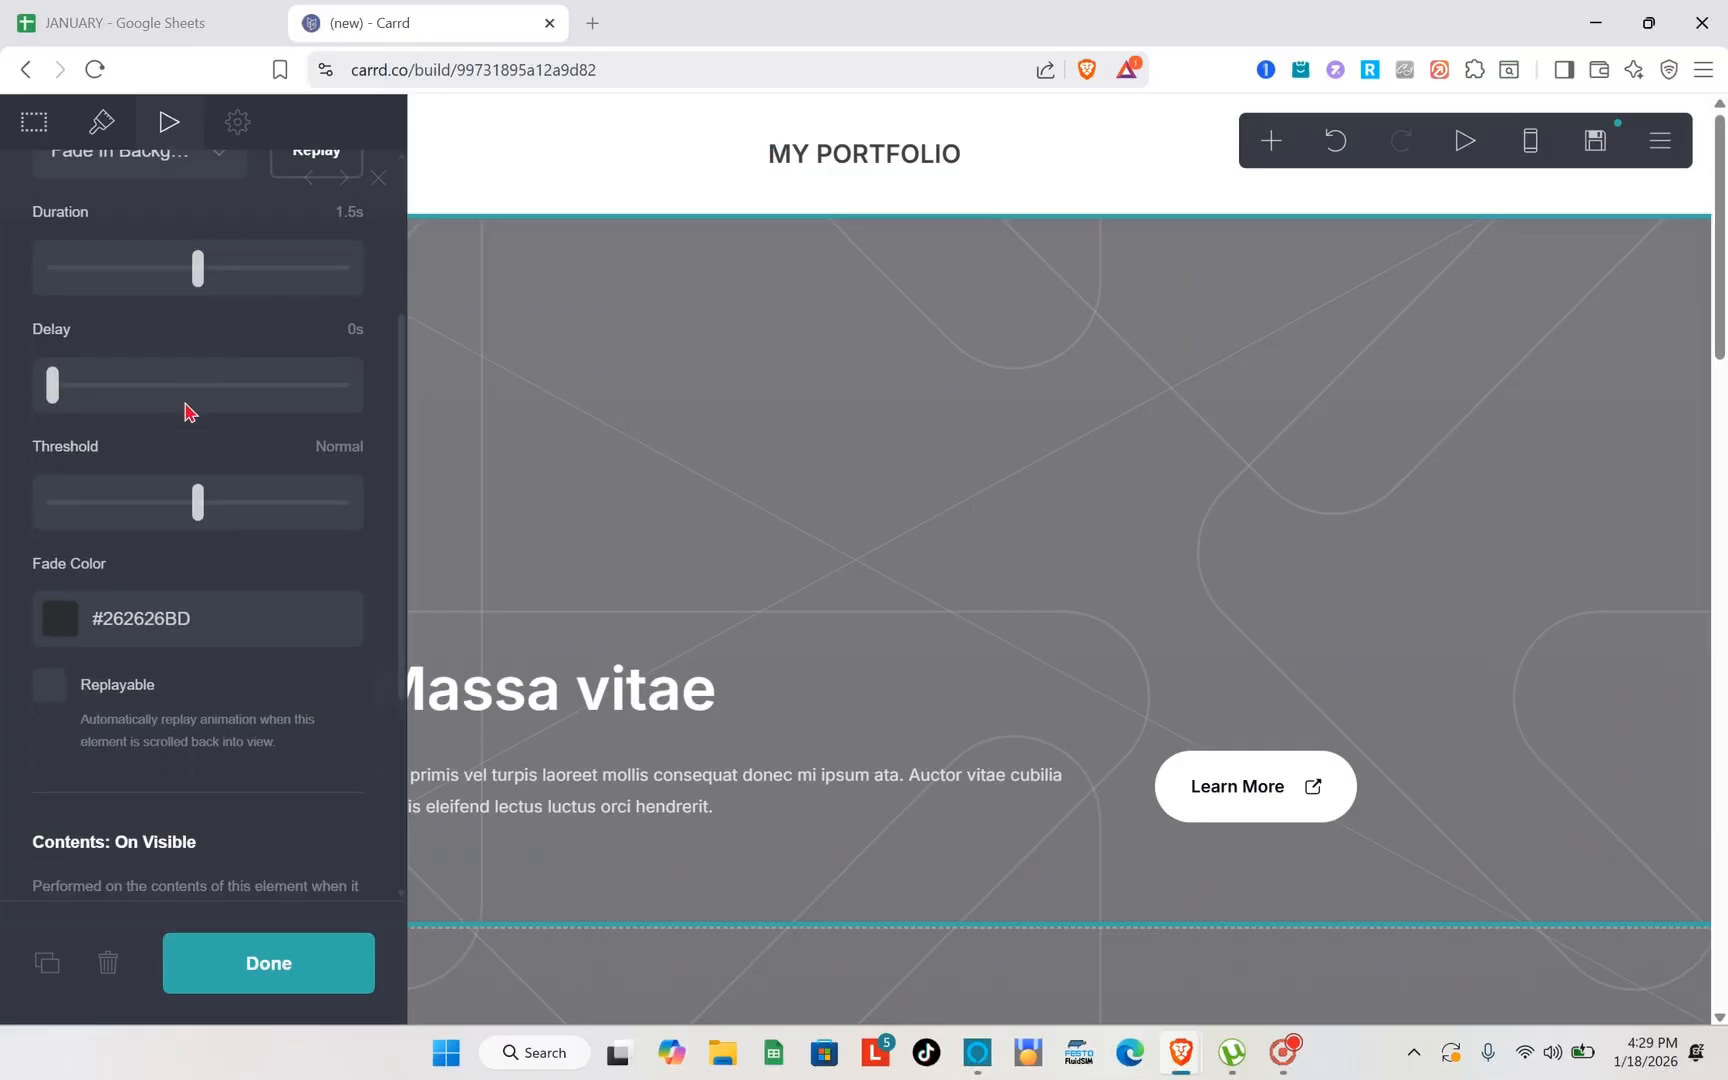
{"action": "scroll", "coordinate": [274, 450], "scroll_direction": "down", "scroll_amount": 2}
{"action": "scroll", "coordinate": [274, 450], "scroll_direction": "up", "scroll_amount": 5}
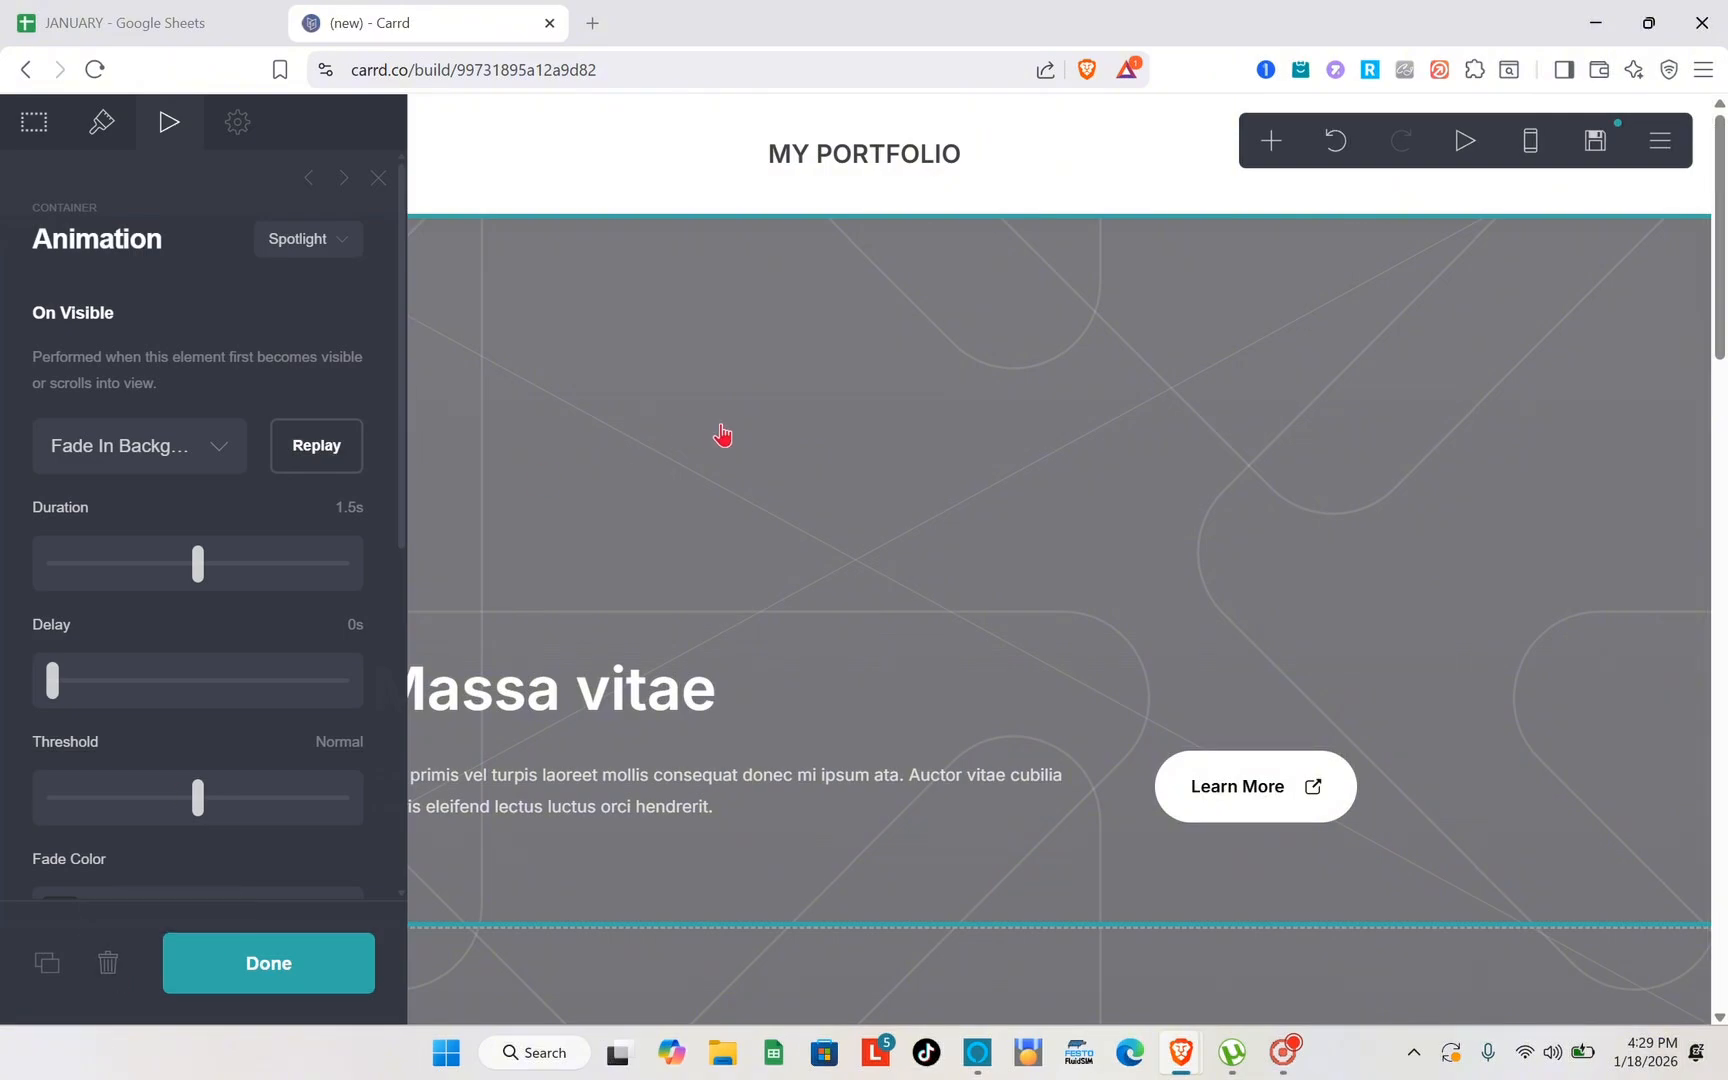
{"action": "key", "text": "Escape"}
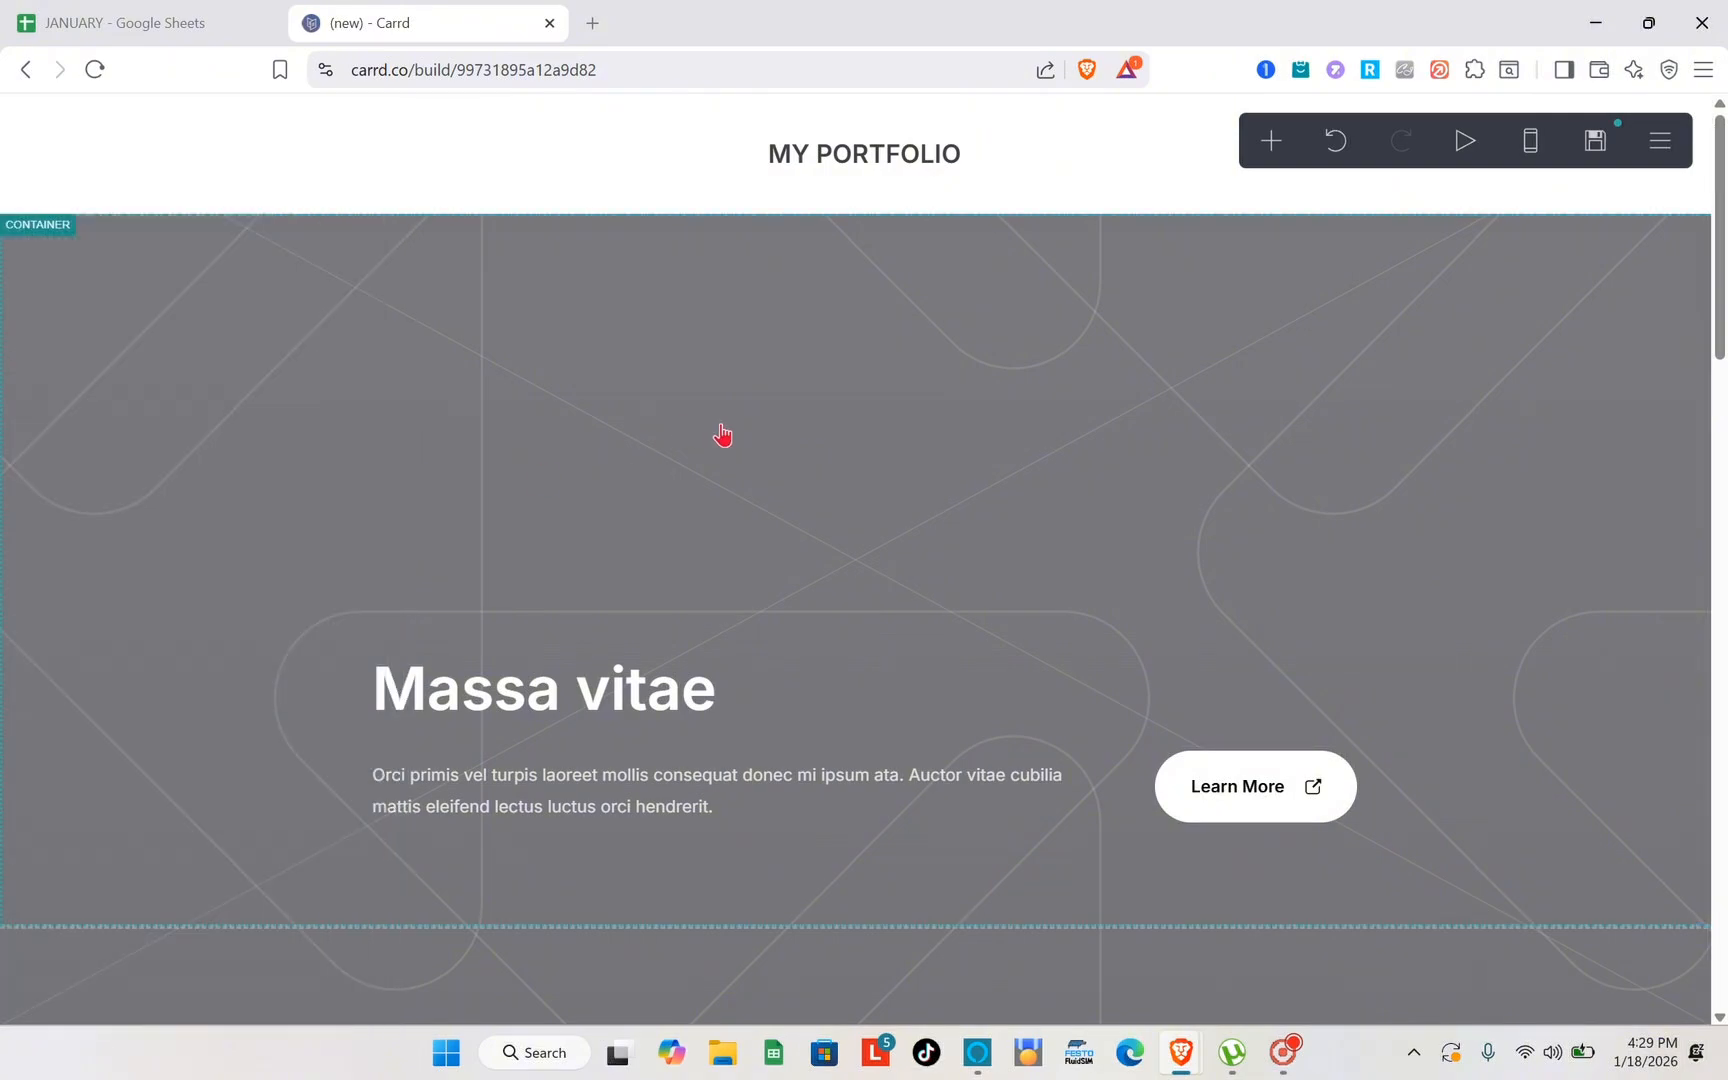
- Add a new Text element to the page
{"action": "left_click", "coordinate": [1272, 142]}
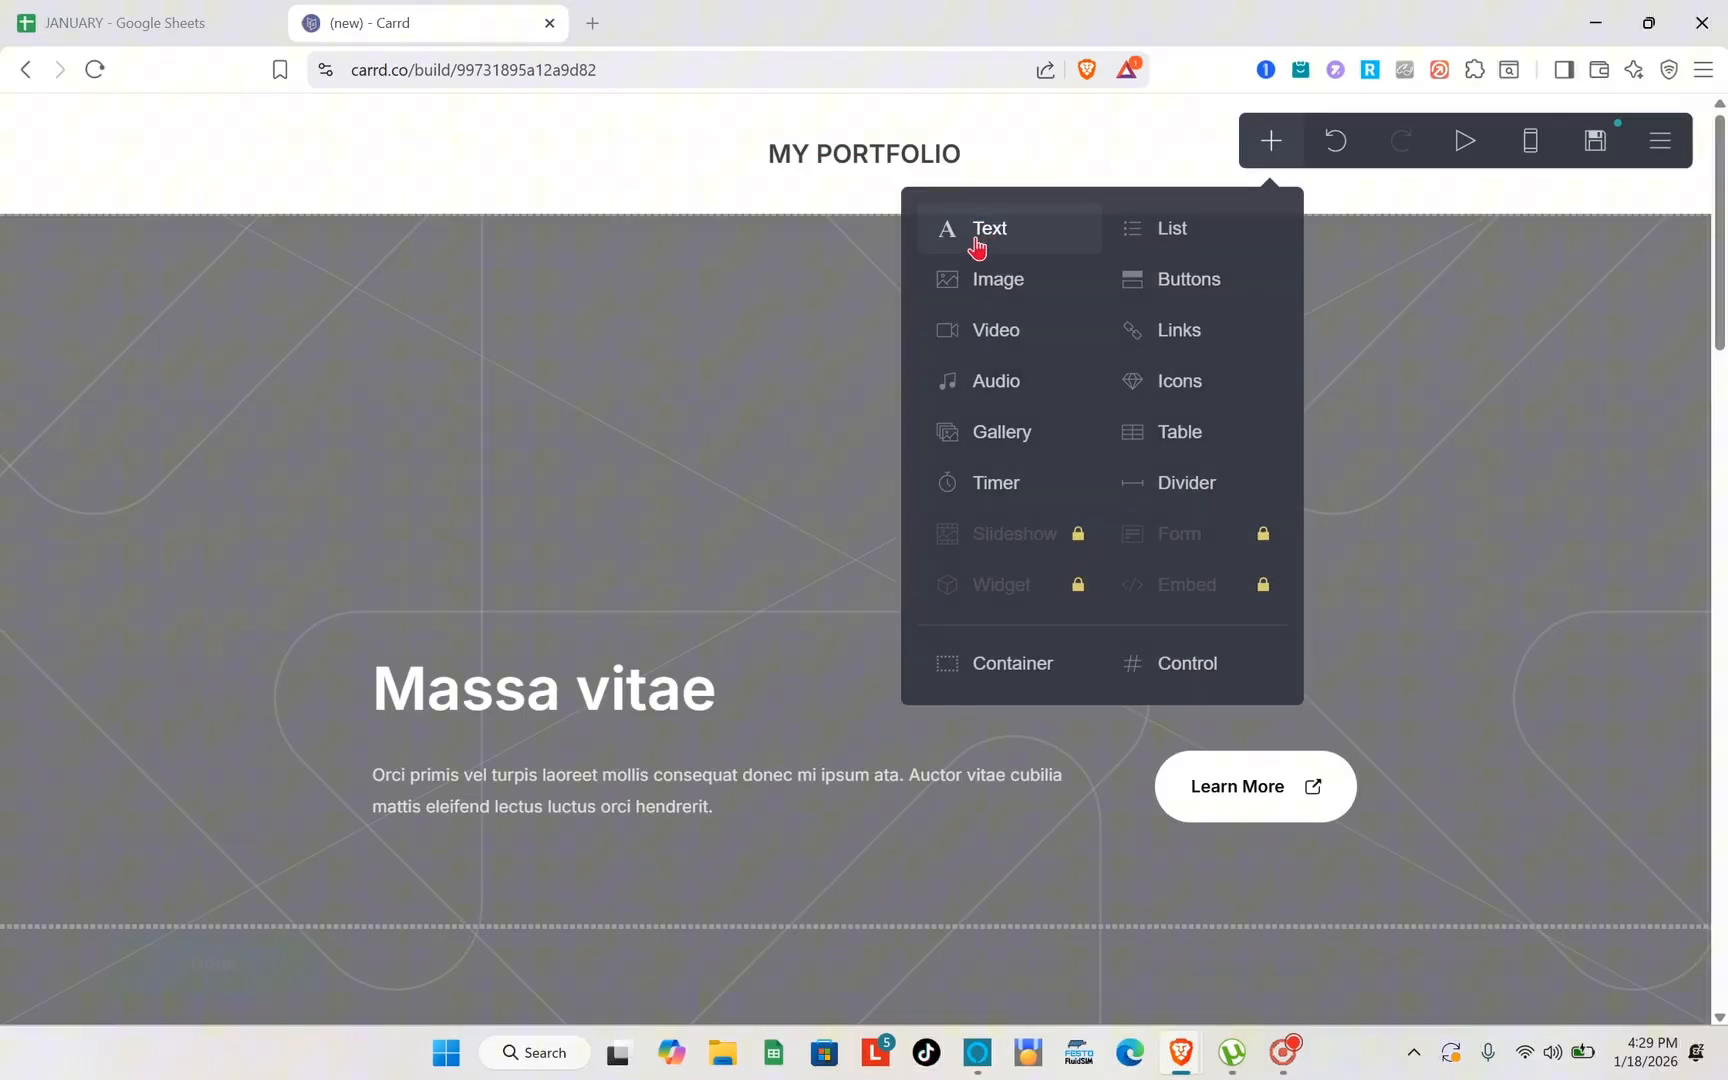
{"action": "left_click", "coordinate": [795, 330]}
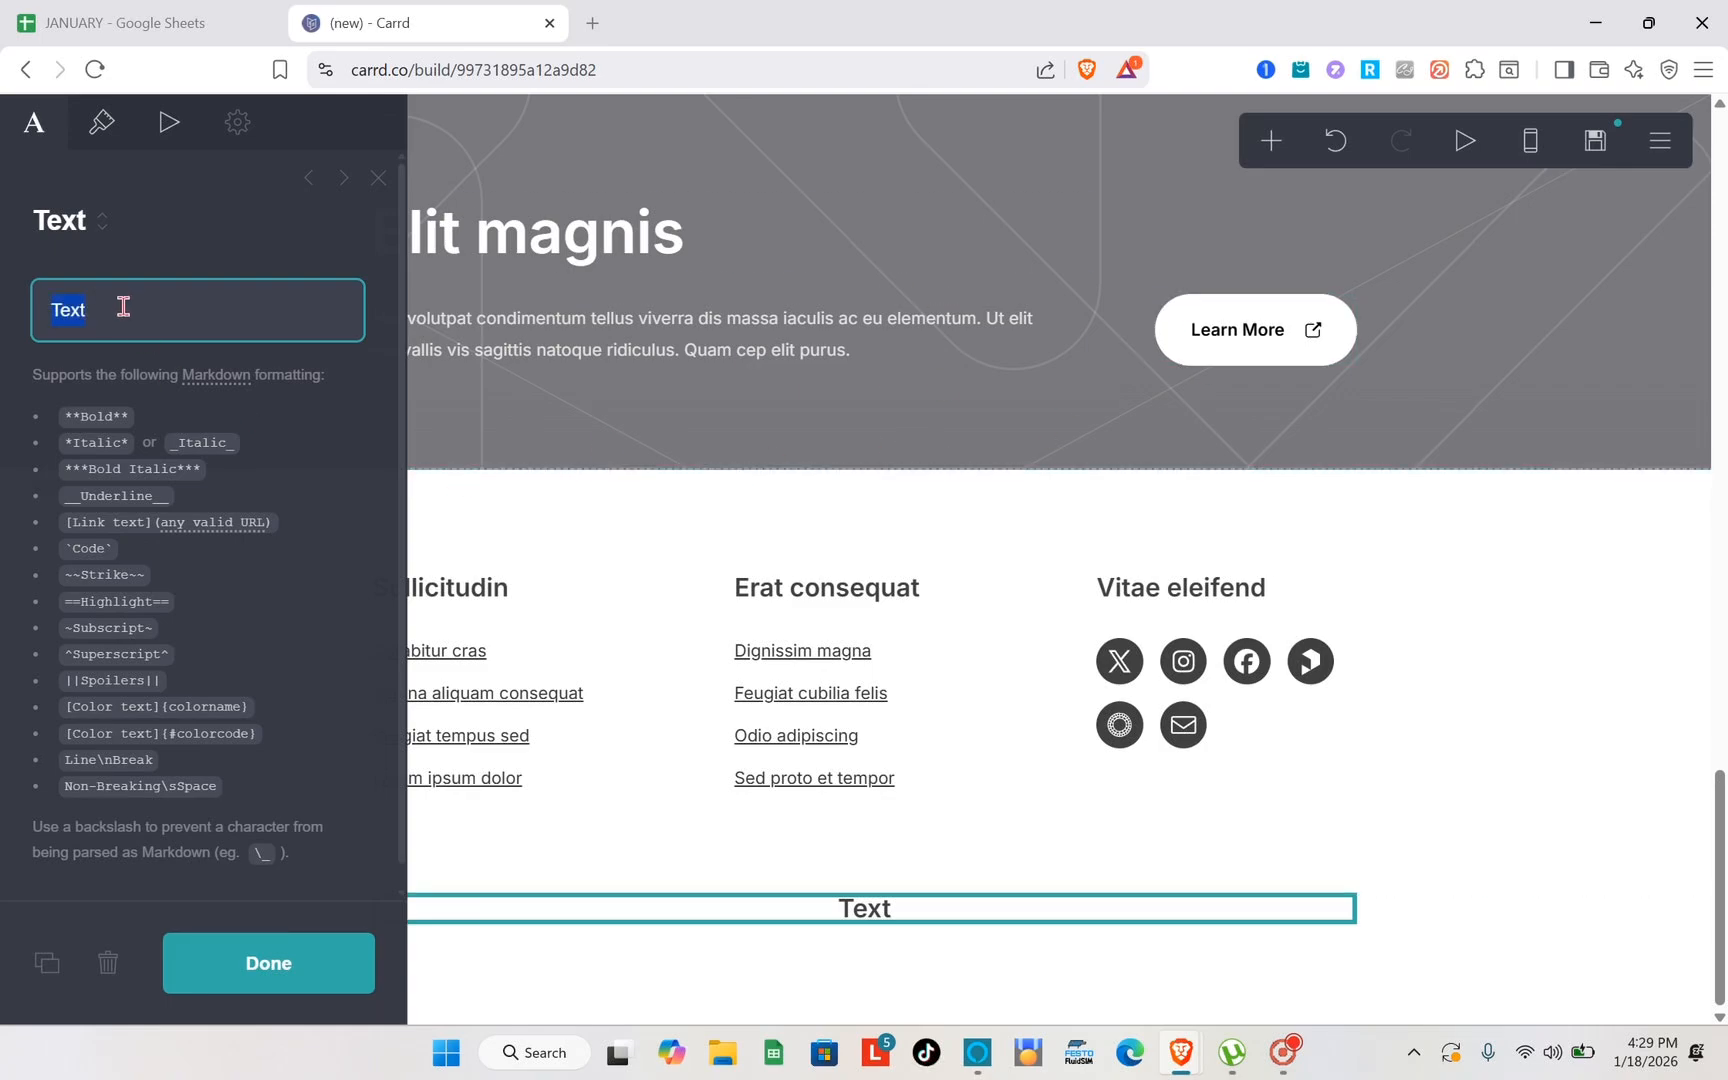
- Close the Text element's properties and add a new Image element below it
{"action": "left_click", "coordinate": [378, 179]}
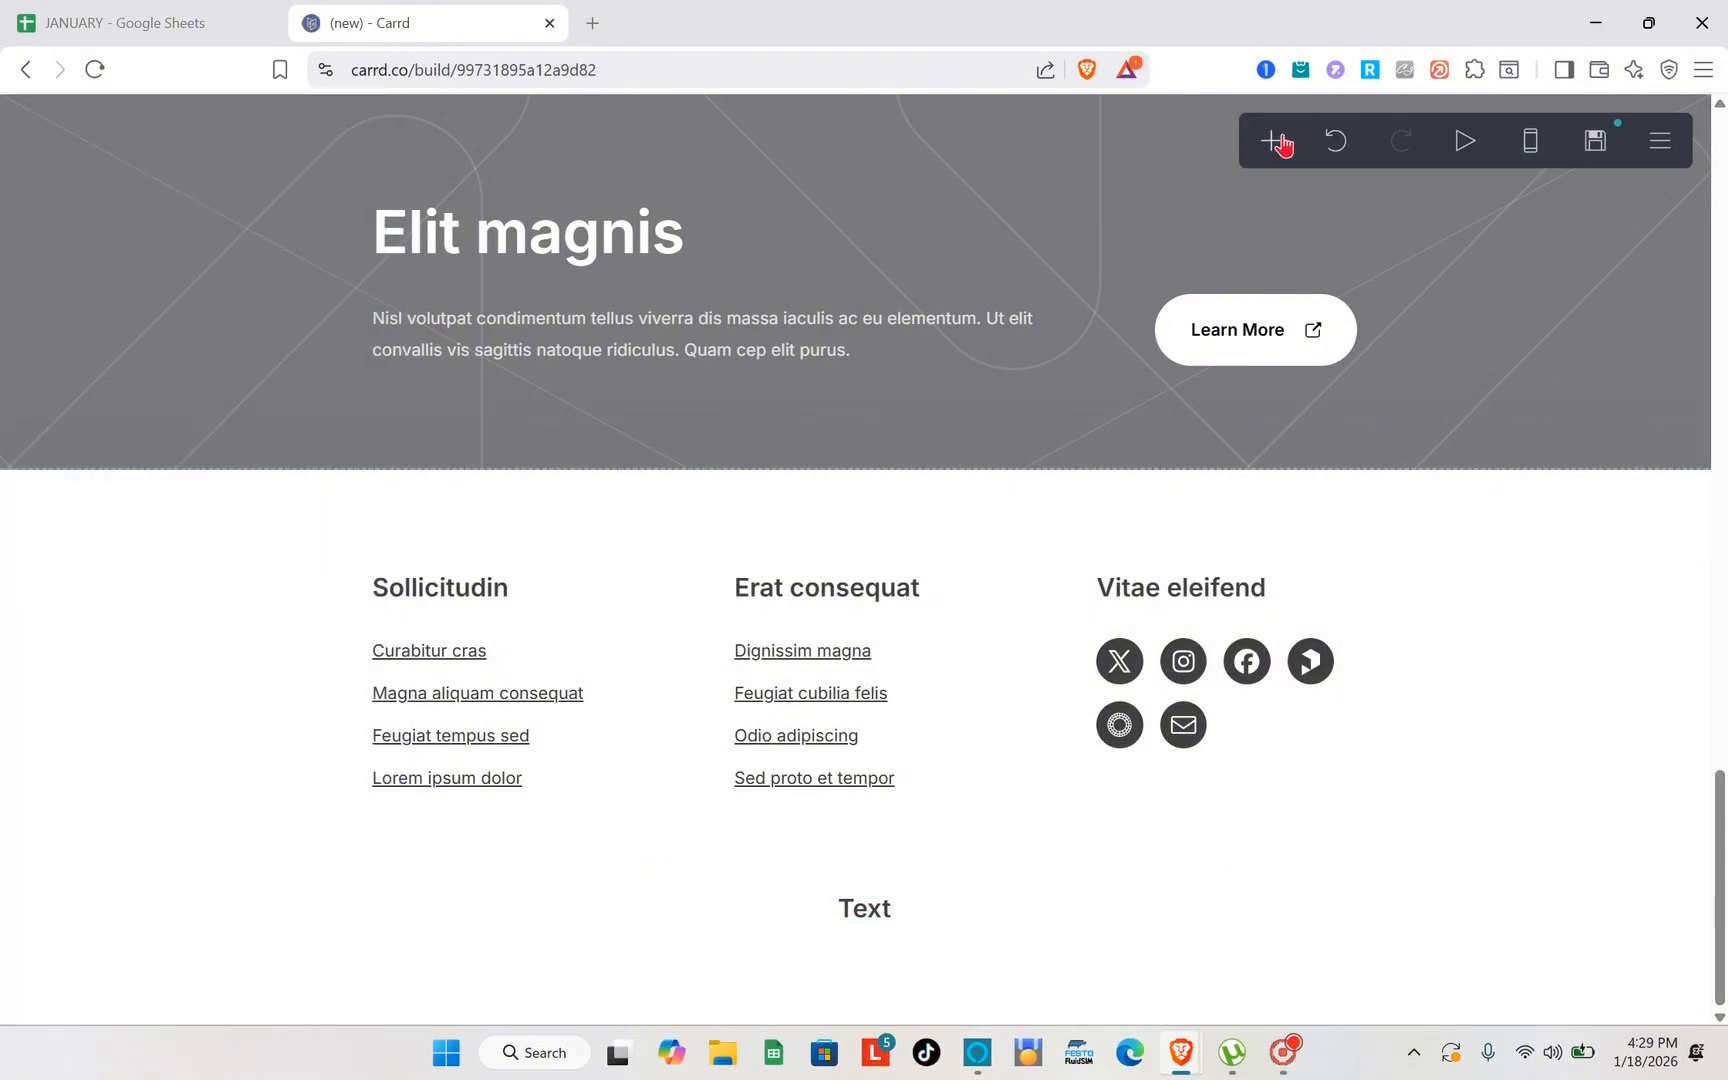
{"action": "left_click", "coordinate": [1280, 143]}
{"action": "left_click", "coordinate": [1005, 283]}
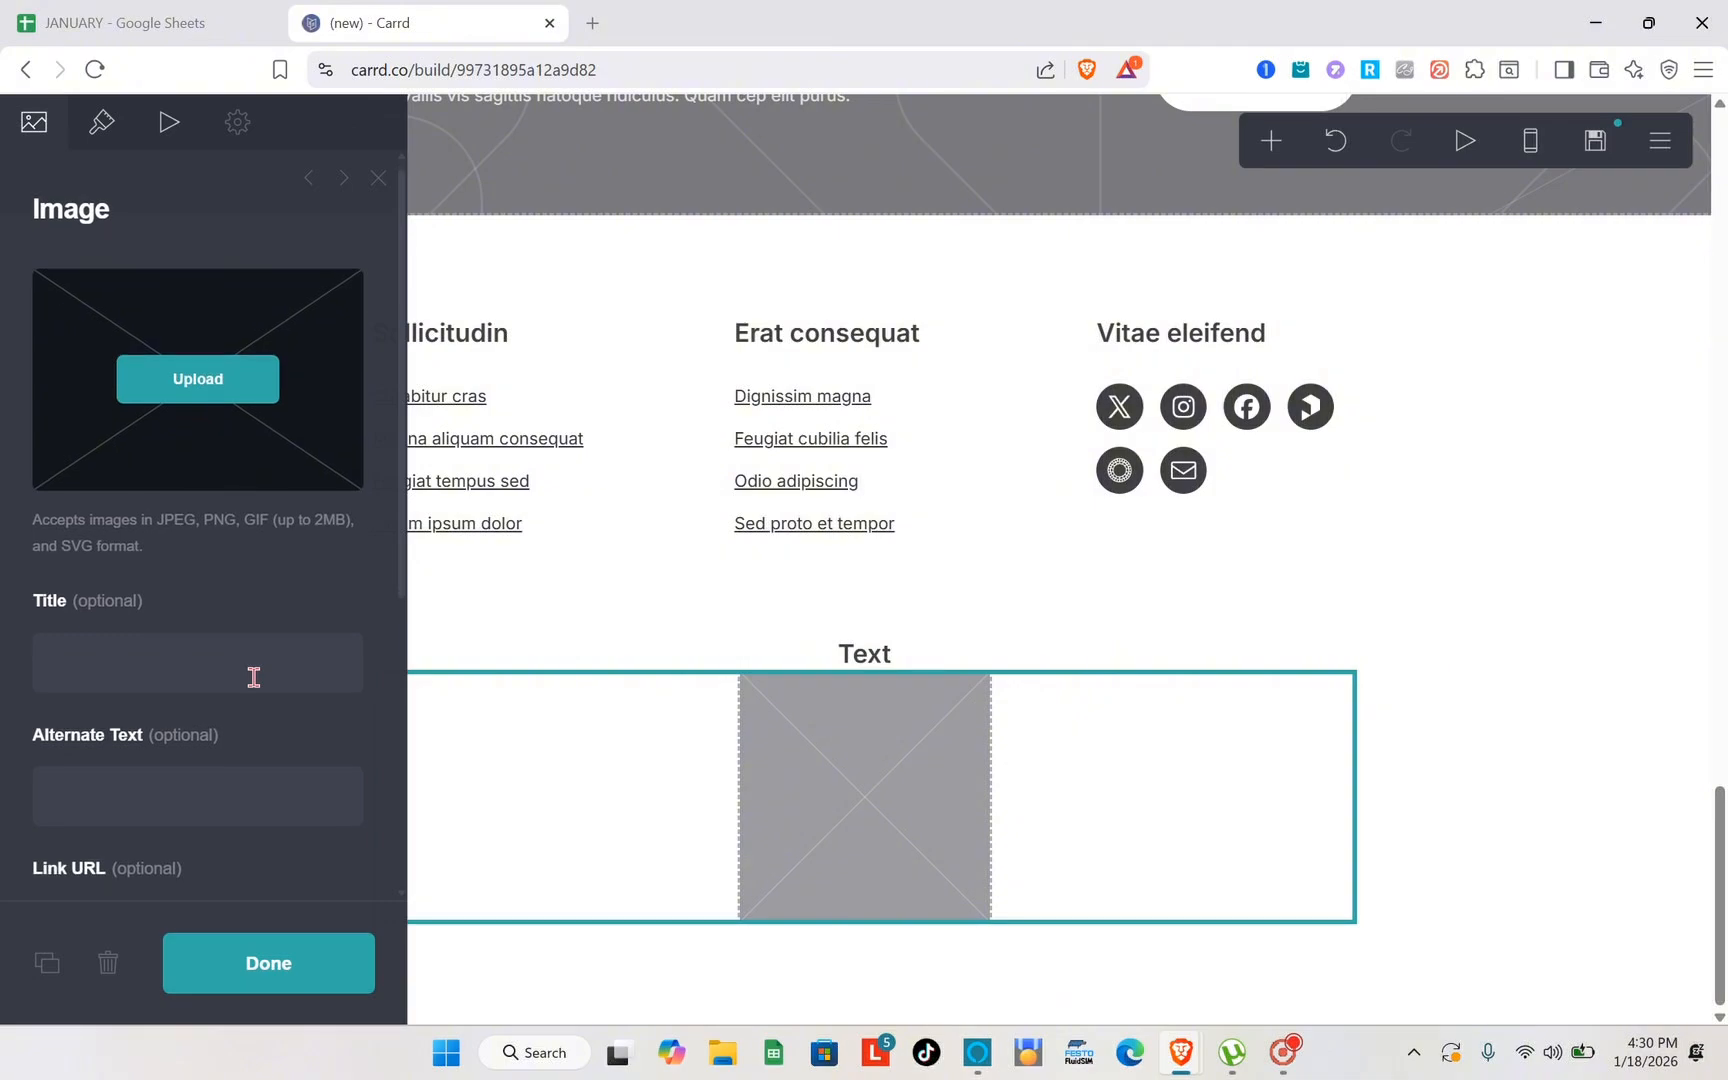
- Review the image's title, alternate text, link URL and loading options, and open the upload file picker, dismissing it without choosing a file
{"action": "scroll", "coordinate": [43, 748], "scroll_direction": "down", "scroll_amount": 3}
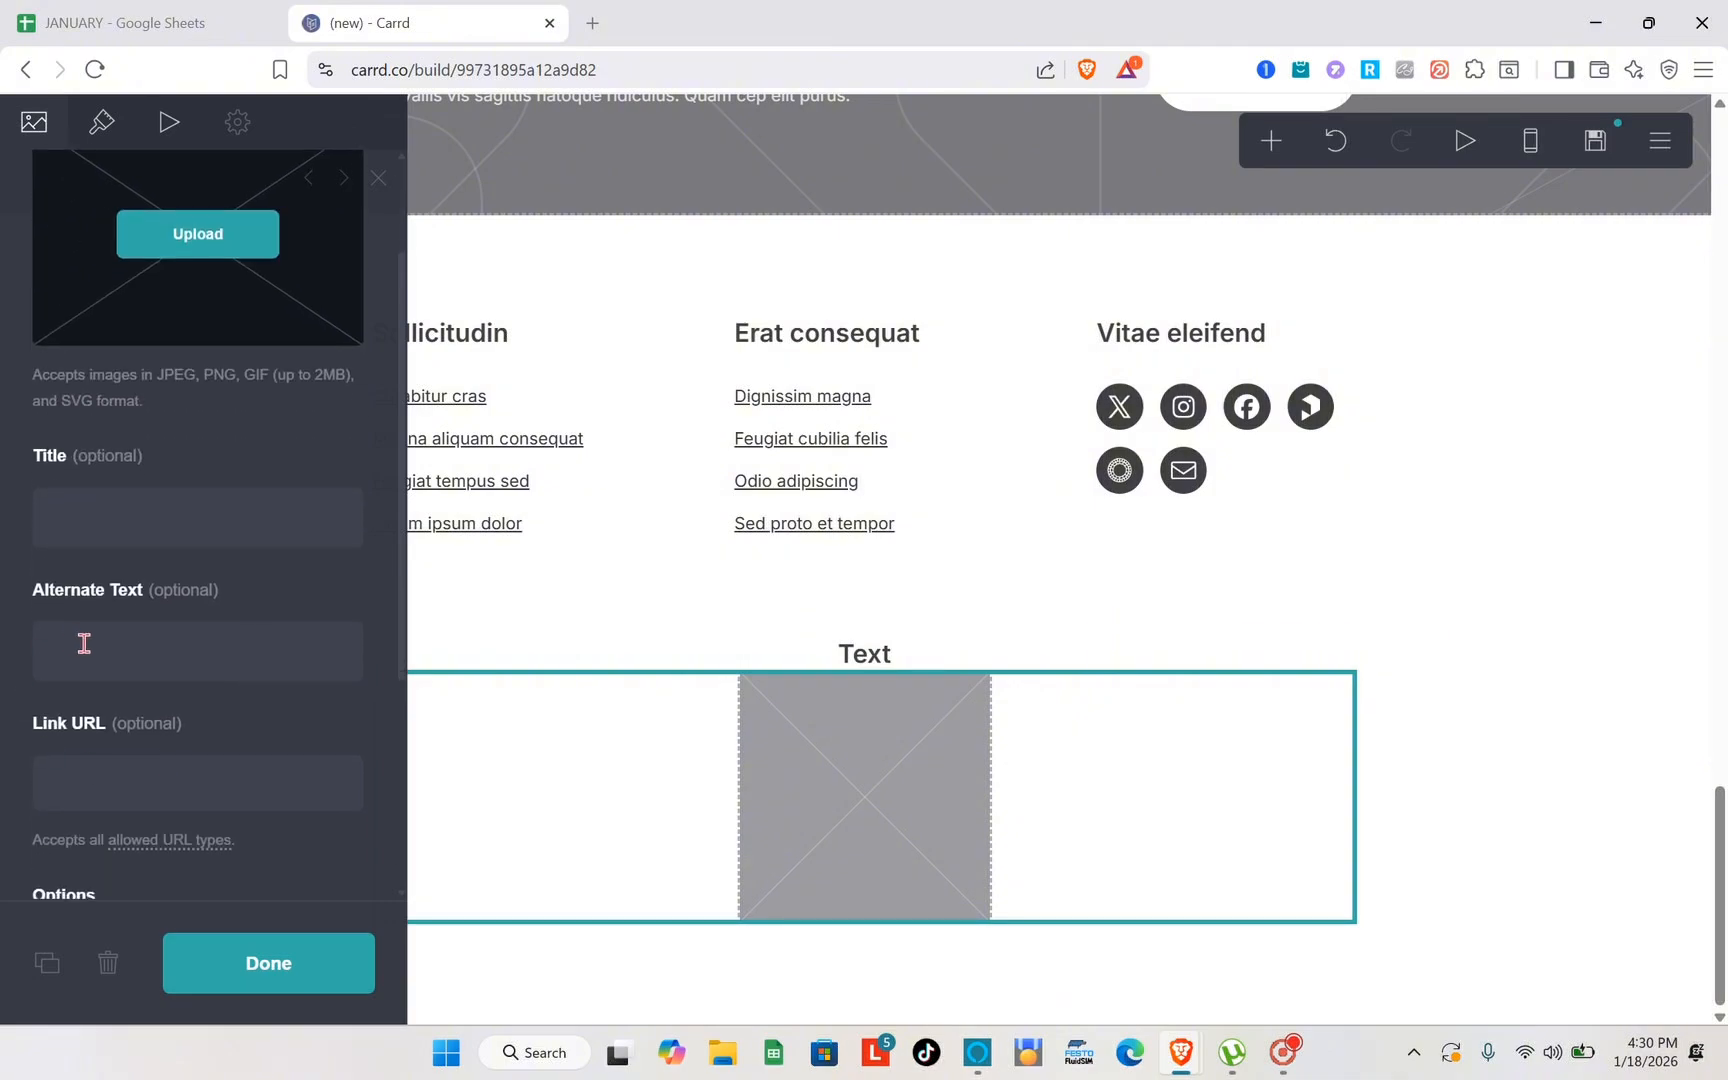
{"action": "scroll", "coordinate": [84, 643], "scroll_direction": "down", "scroll_amount": 1}
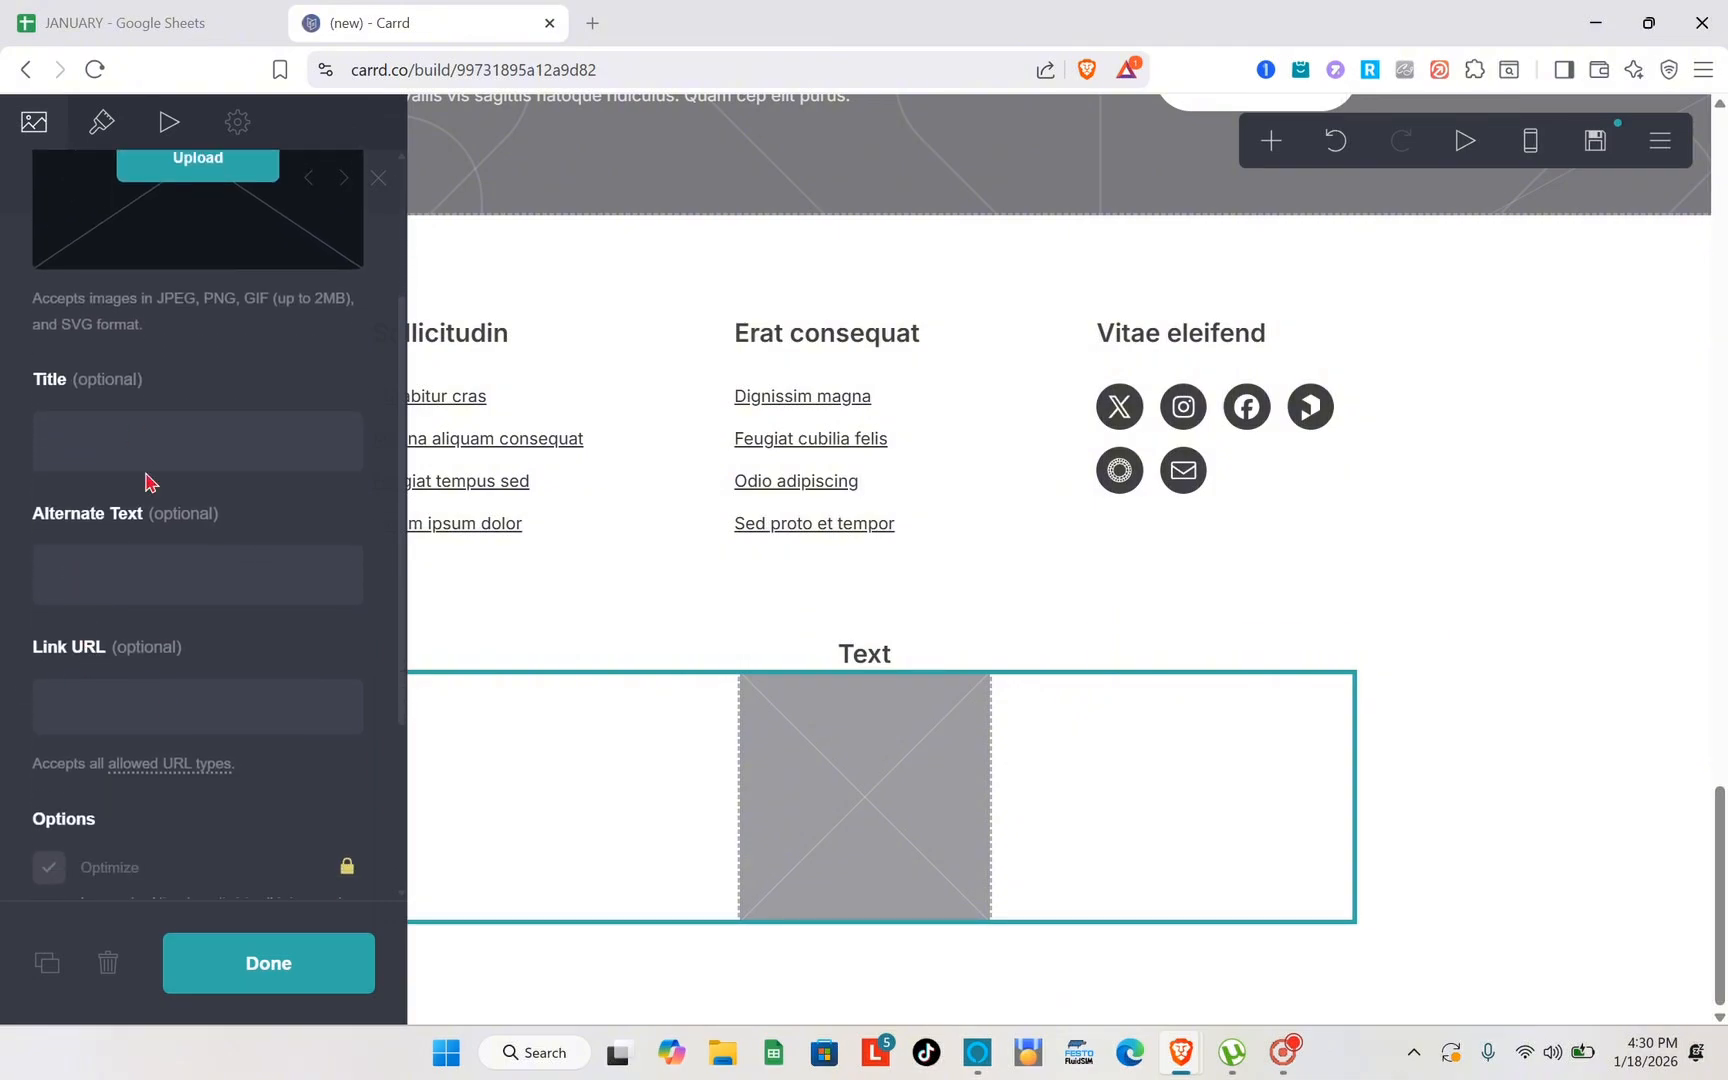
{"action": "scroll", "coordinate": [145, 482], "scroll_direction": "down", "scroll_amount": 3}
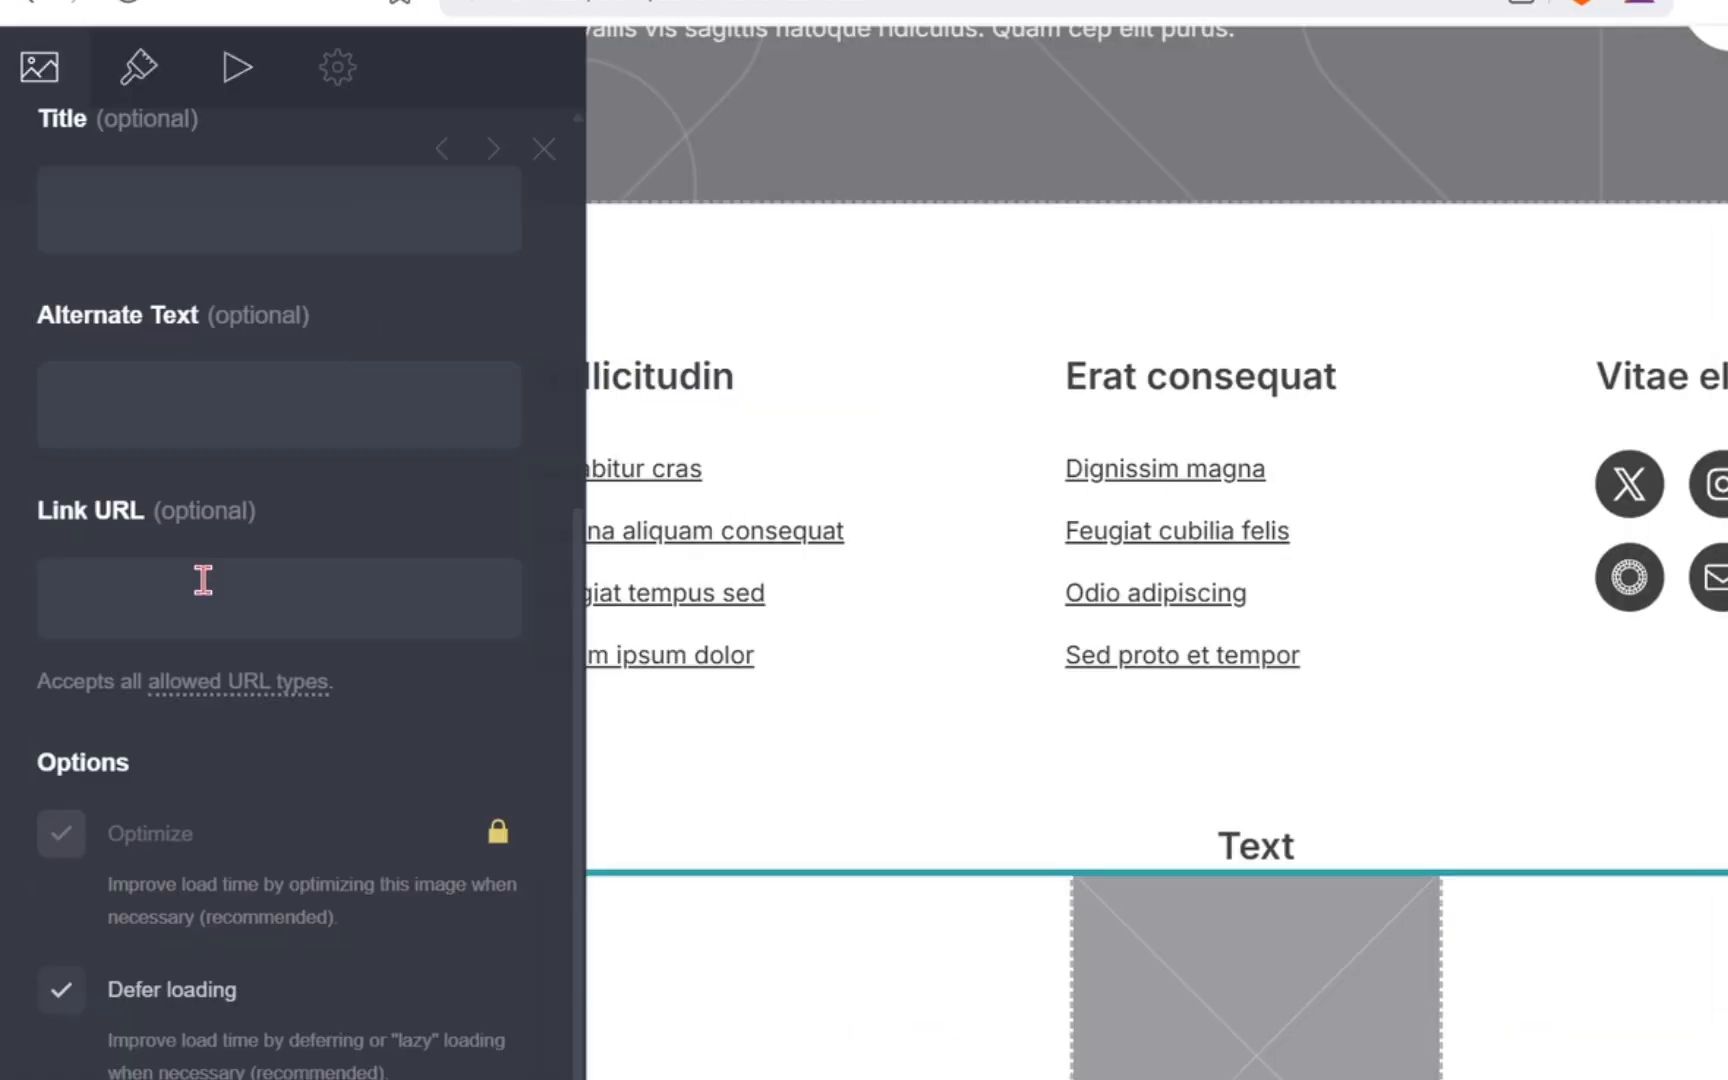
{"action": "scroll", "coordinate": [203, 580], "scroll_direction": "down", "scroll_amount": 1}
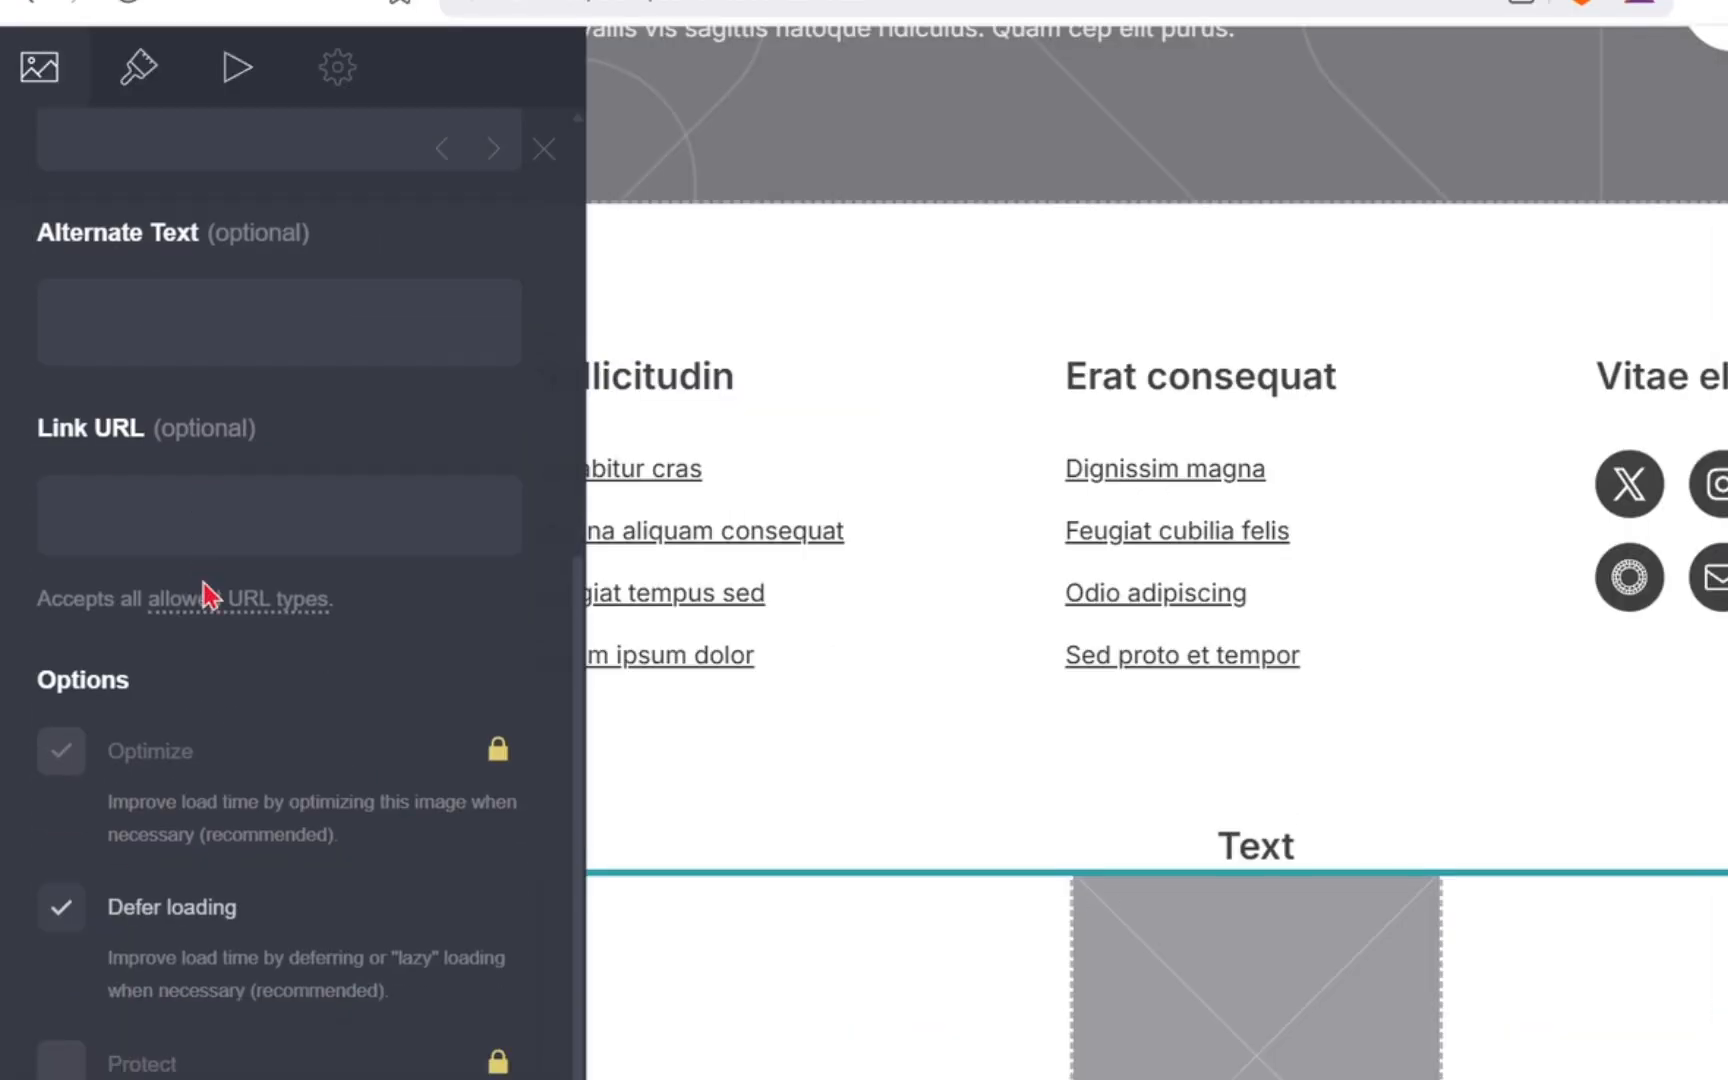
{"action": "scroll", "coordinate": [88, 412], "scroll_direction": "up", "scroll_amount": 9}
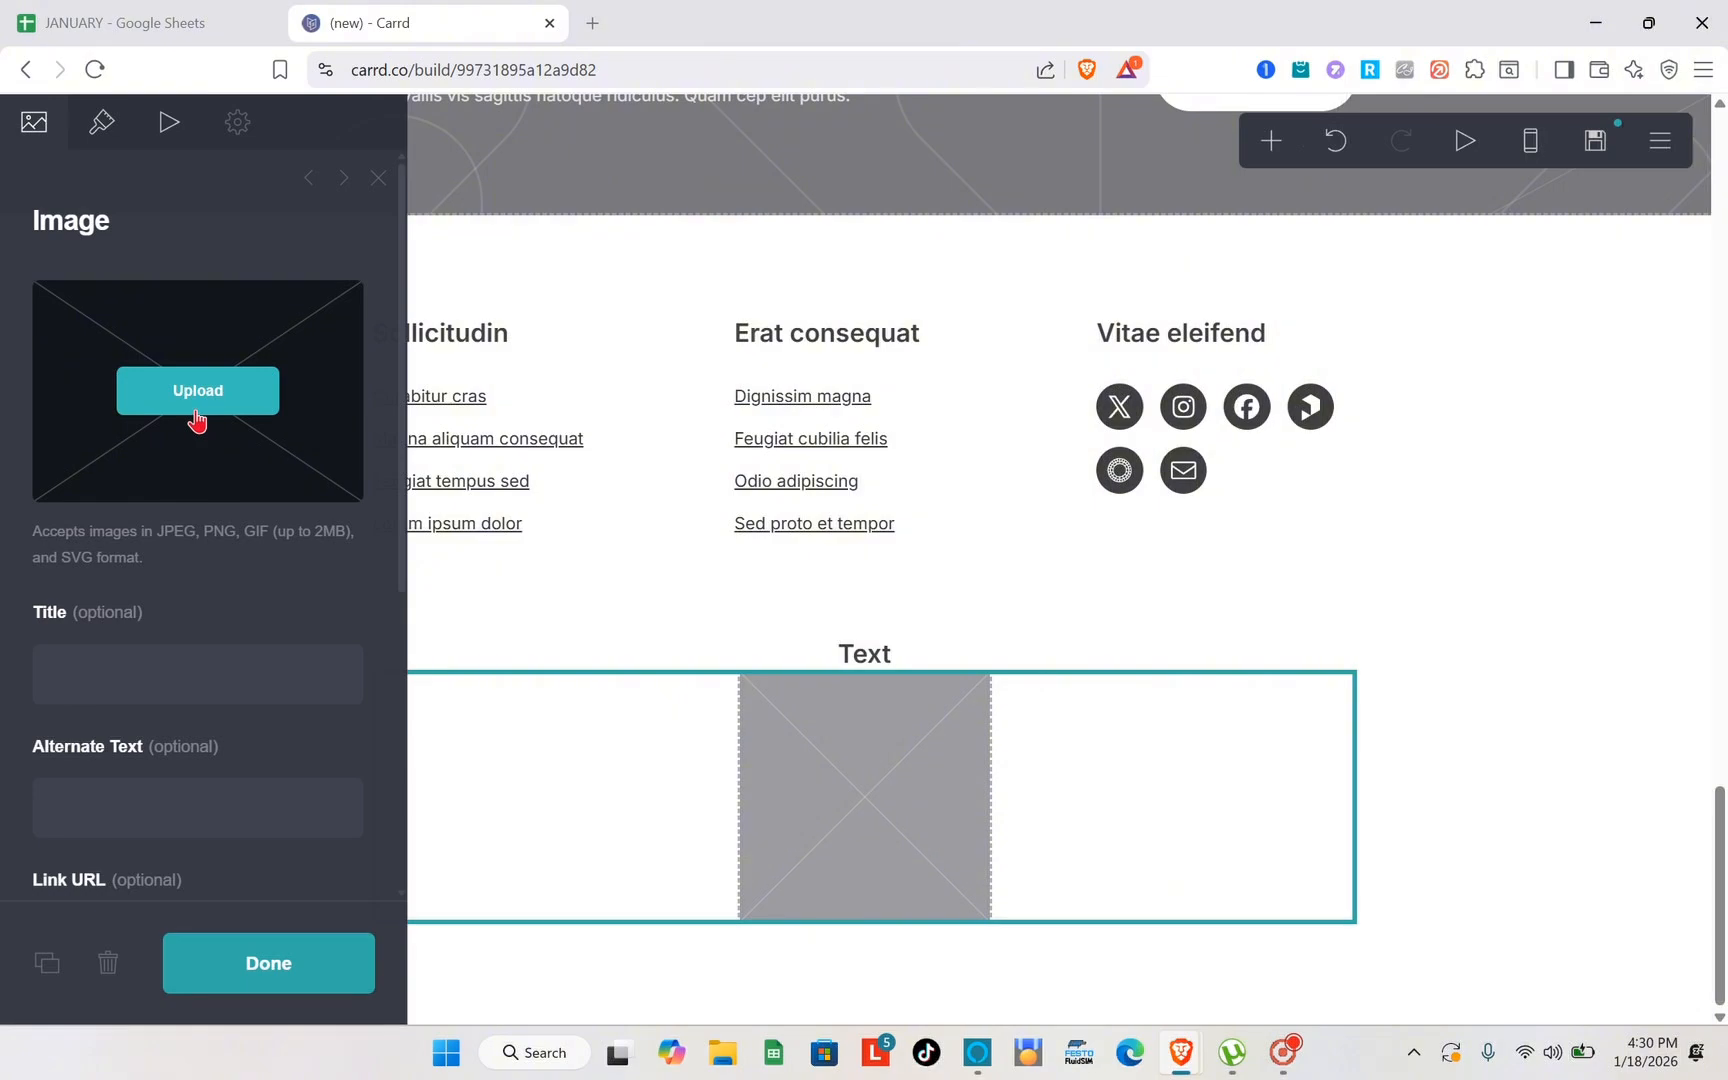
{"action": "left_click", "coordinate": [197, 391]}
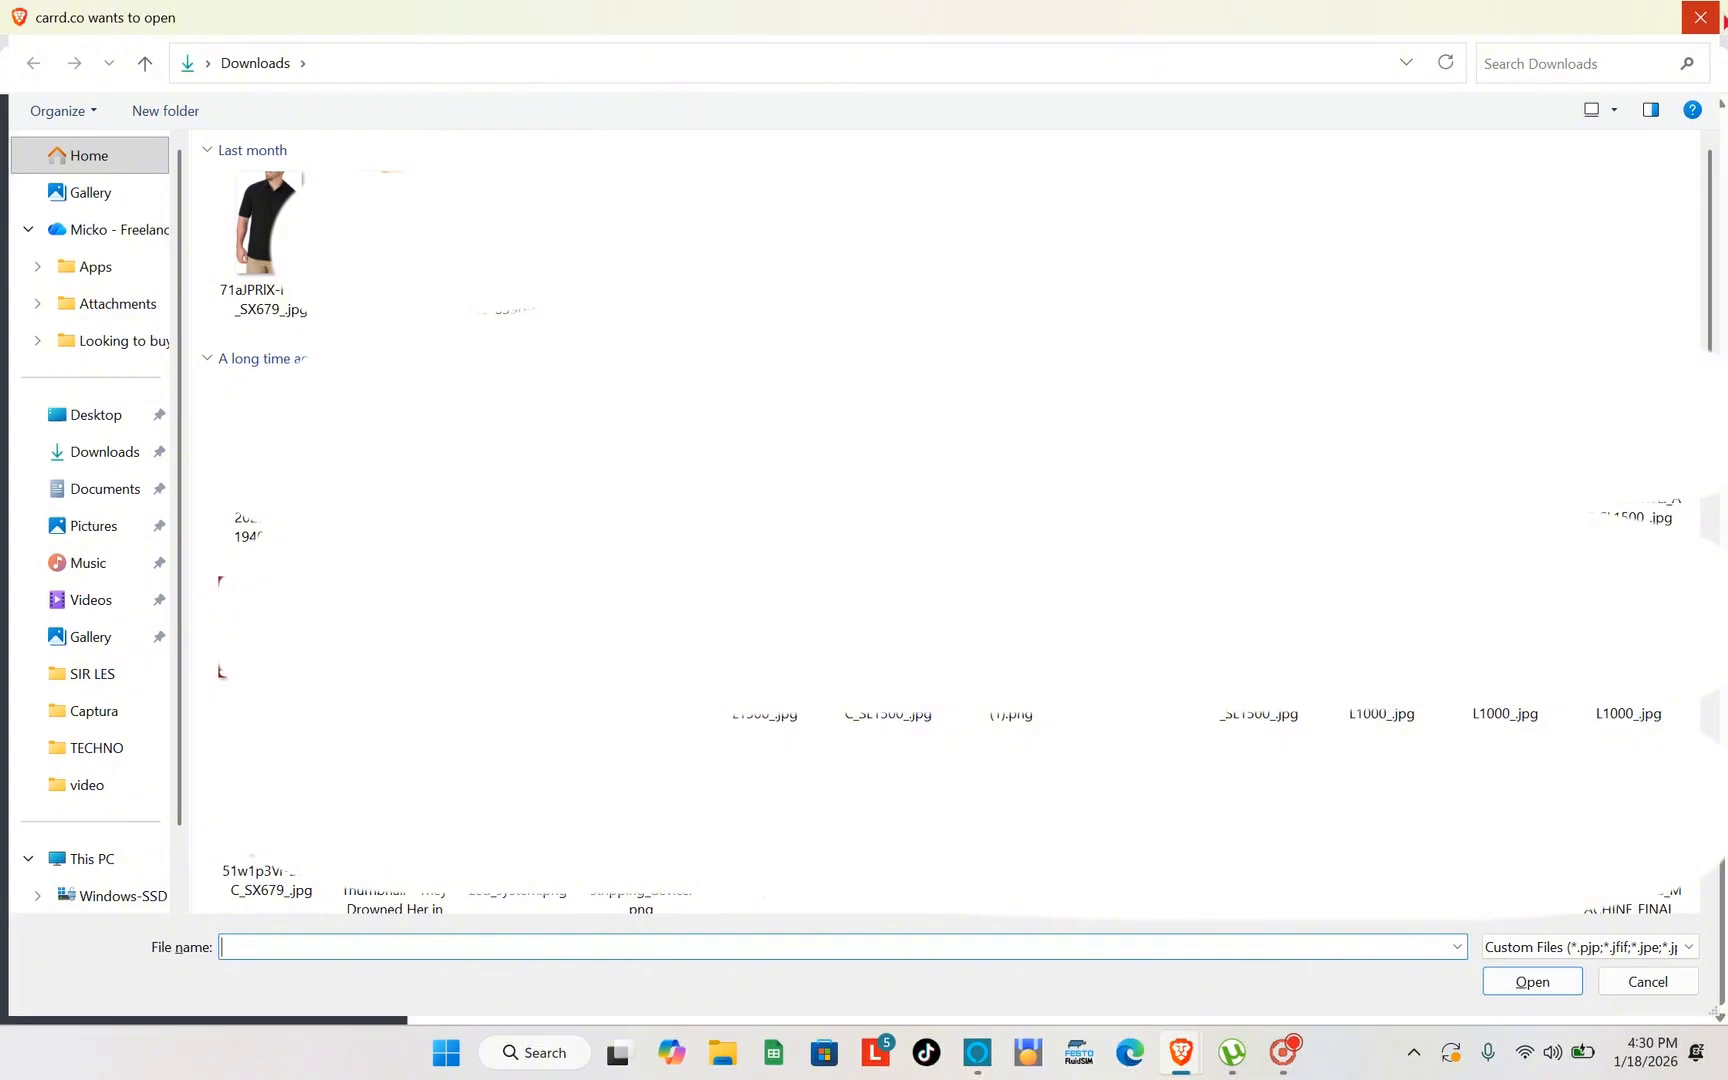
{"action": "left_click", "coordinate": [1636, 990]}
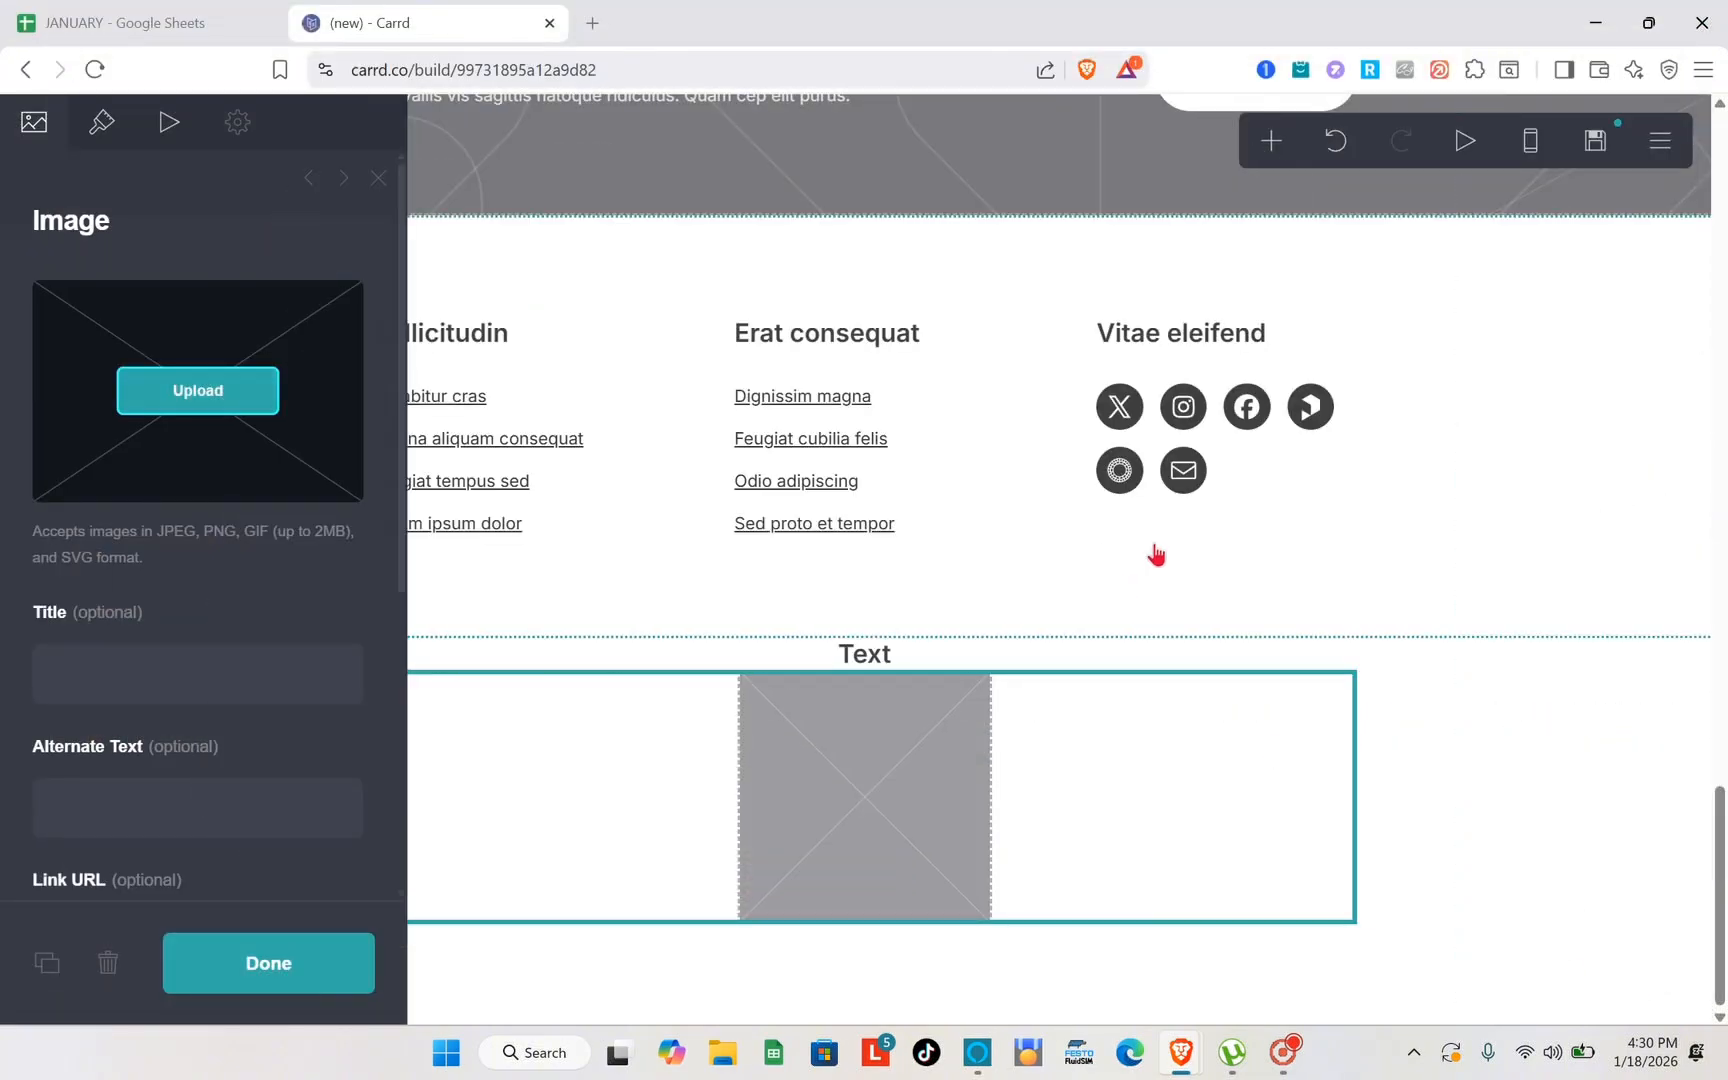
- Look over the list of elements that can be added, and return to the "Massa vitae" container at the start of the page
{"action": "left_click", "coordinate": [1180, 605]}
{"action": "left_click", "coordinate": [1268, 158]}
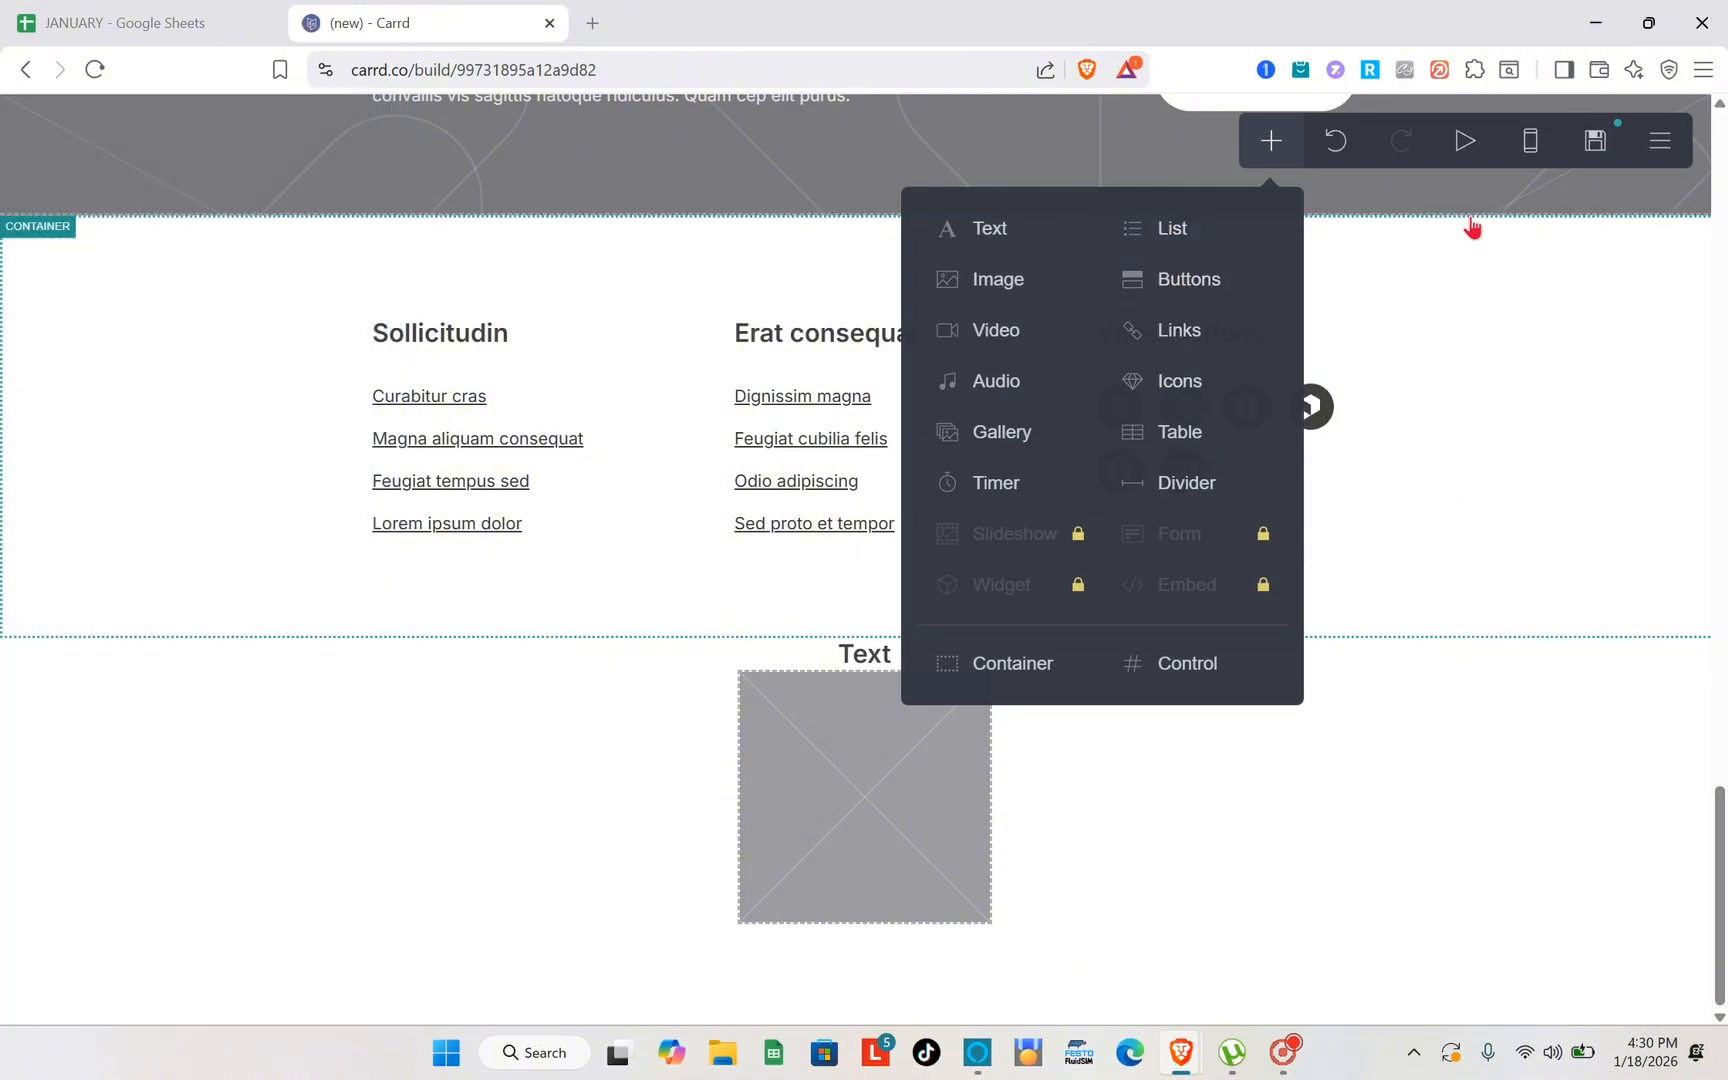
{"action": "scroll", "coordinate": [1489, 340], "scroll_direction": "up", "scroll_amount": 4}
{"action": "scroll", "coordinate": [1489, 340], "scroll_direction": "up", "scroll_amount": 10}
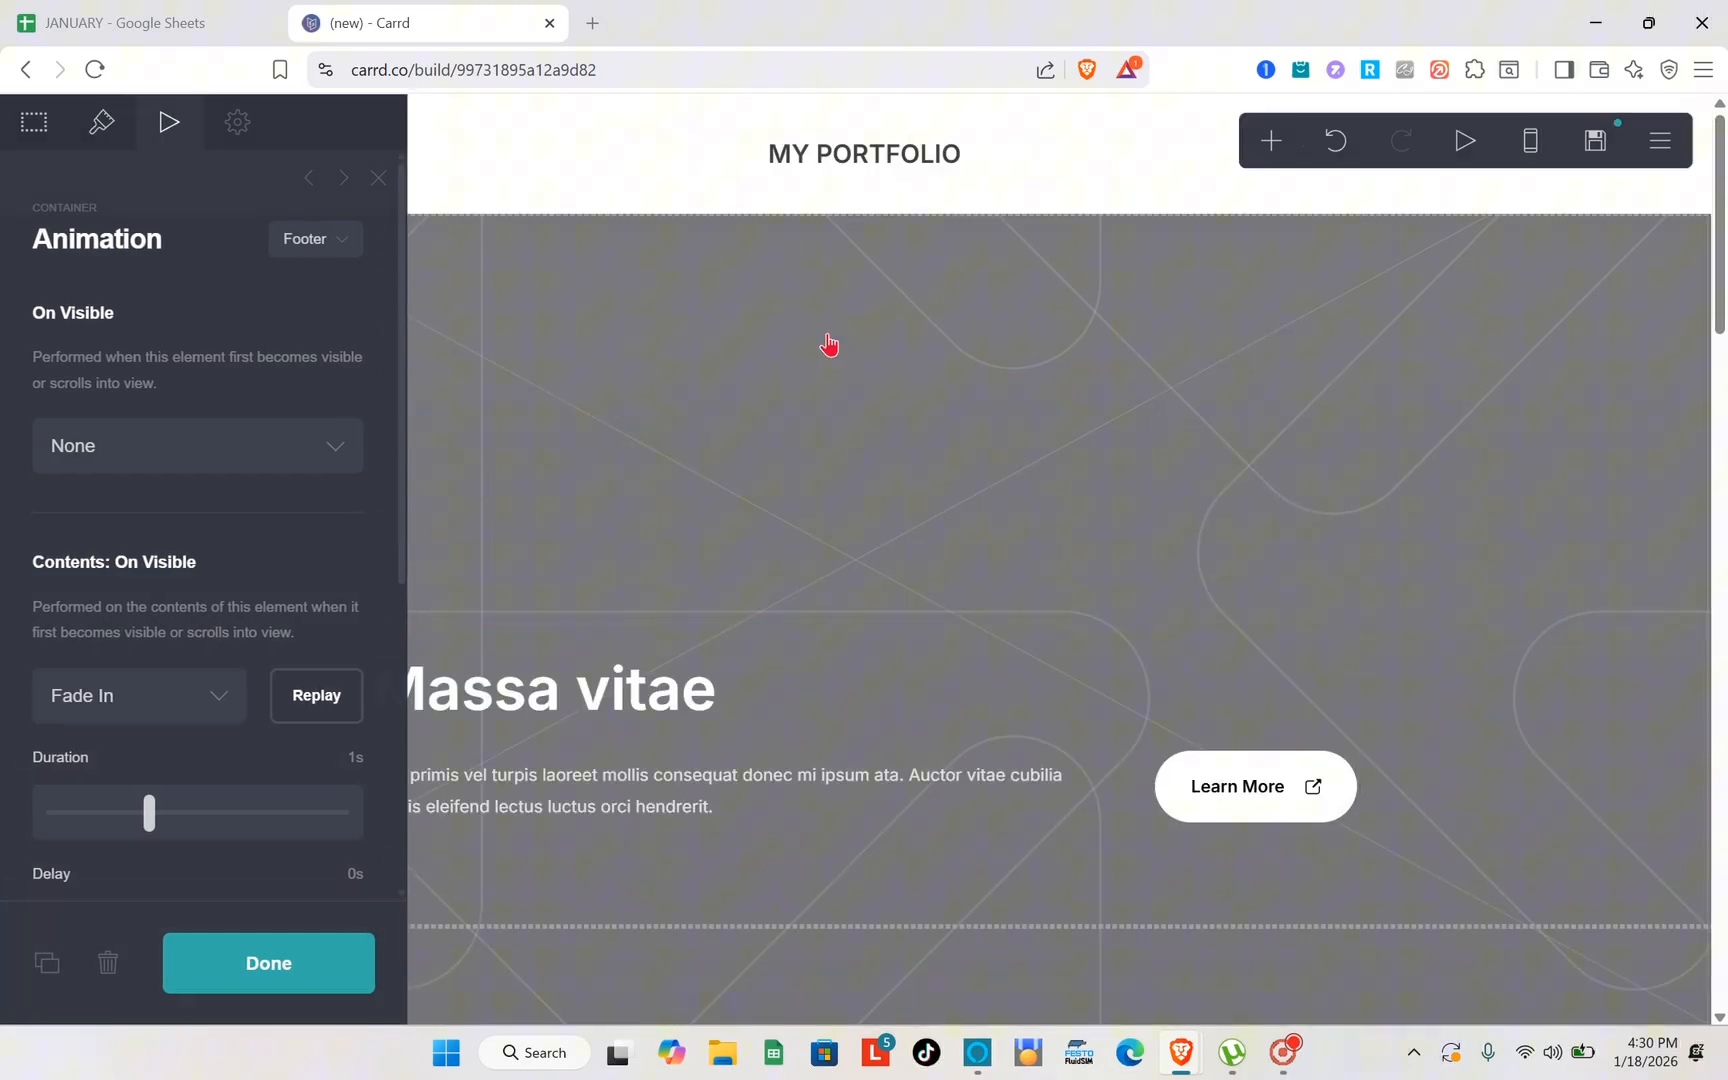
{"action": "left_click", "coordinate": [378, 179]}
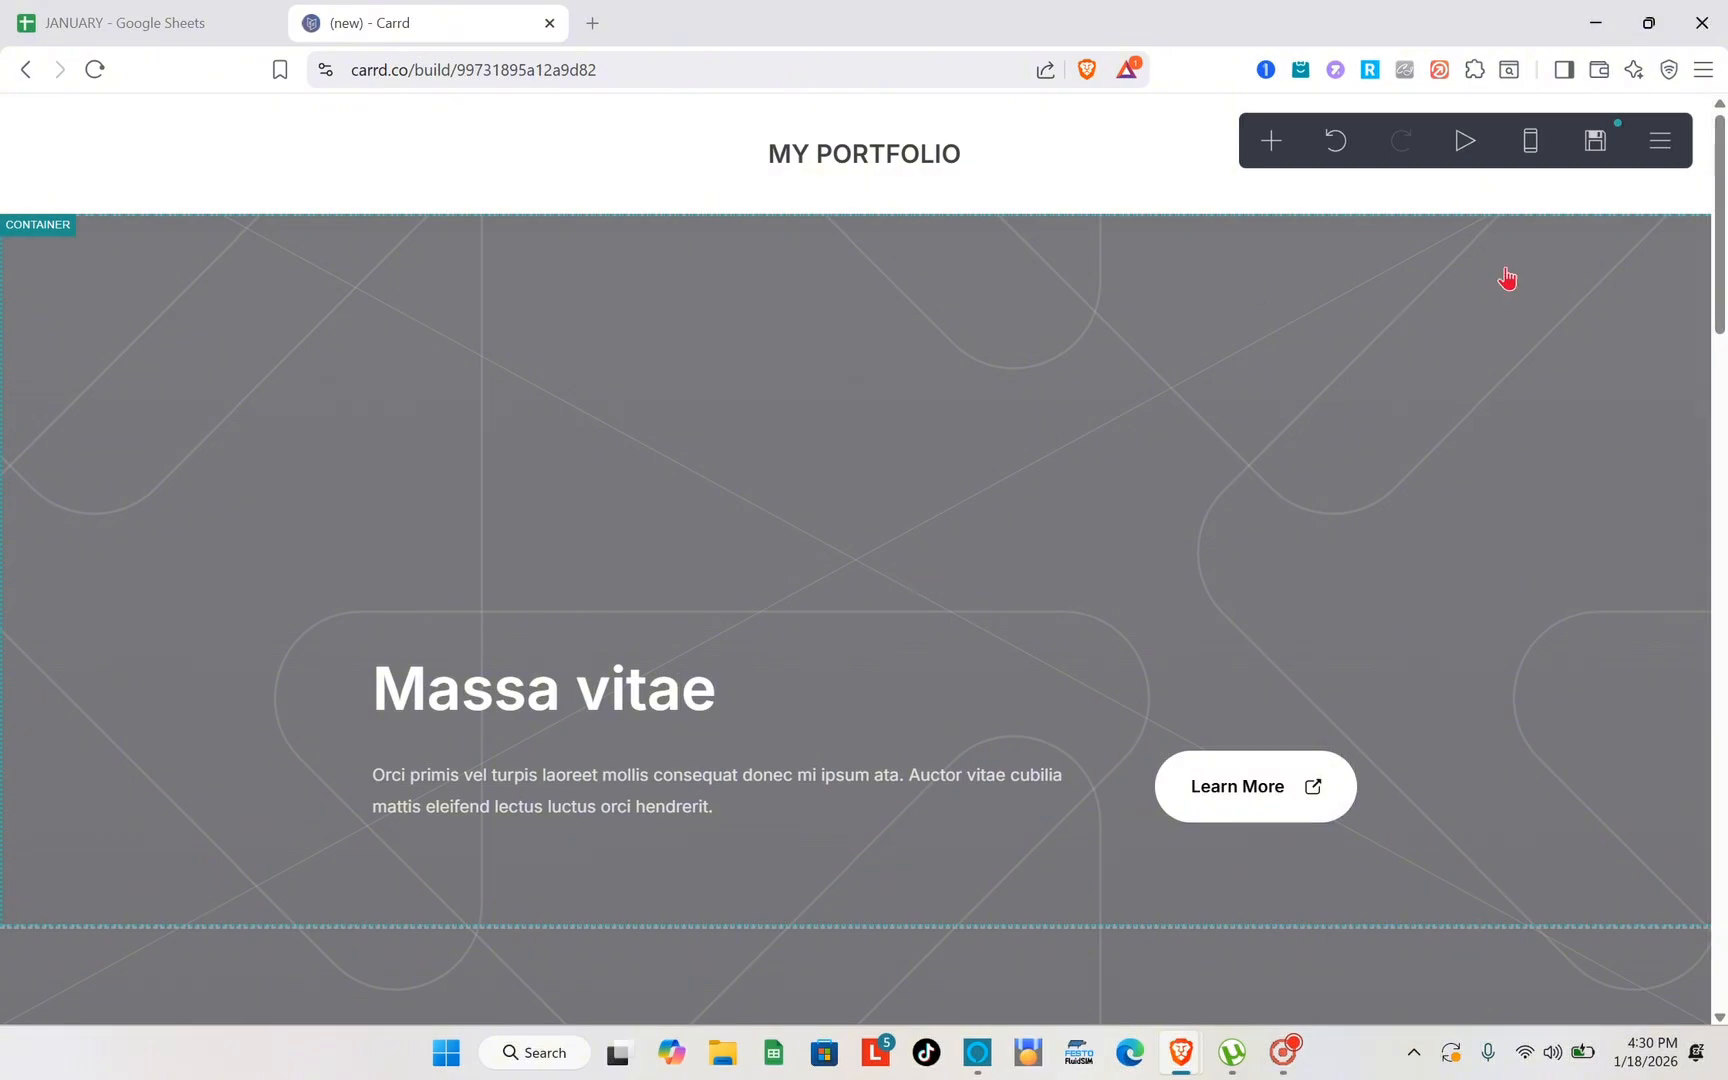
{"action": "left_click", "coordinate": [1000, 508]}
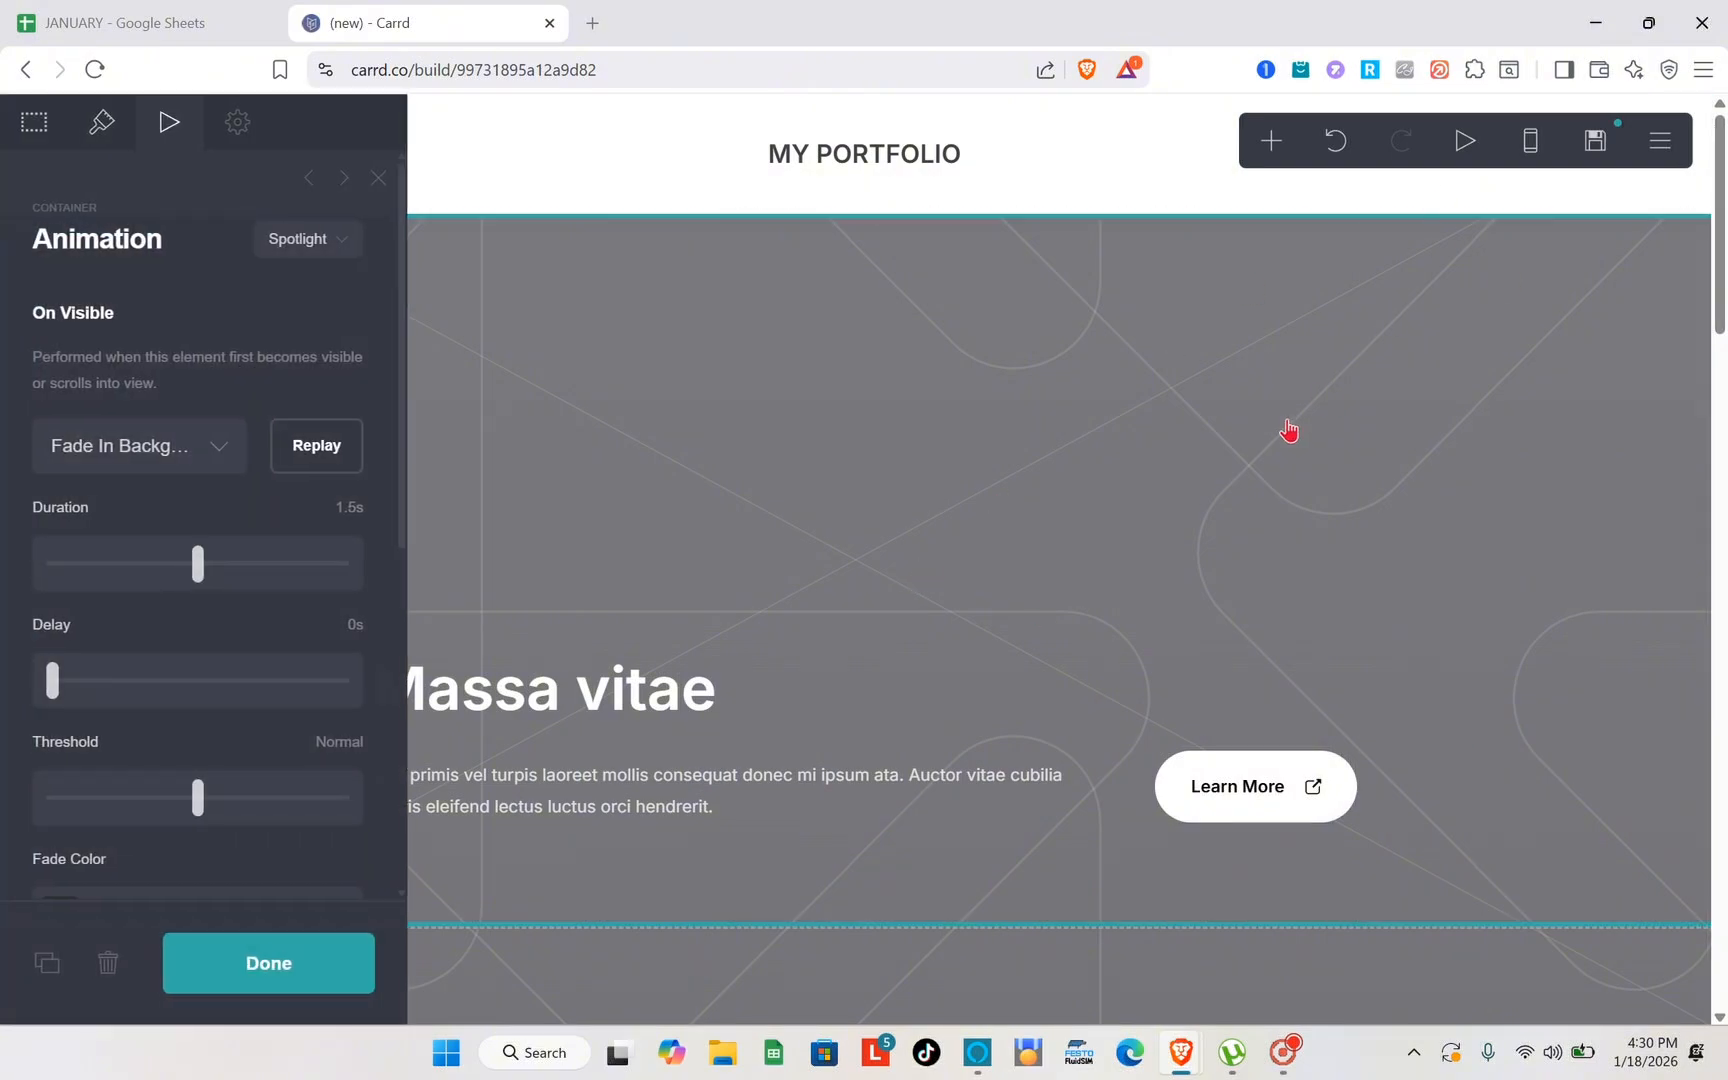
- Open the Publish settings and review the account, title, description and action fields
{"action": "left_click", "coordinate": [1662, 142]}
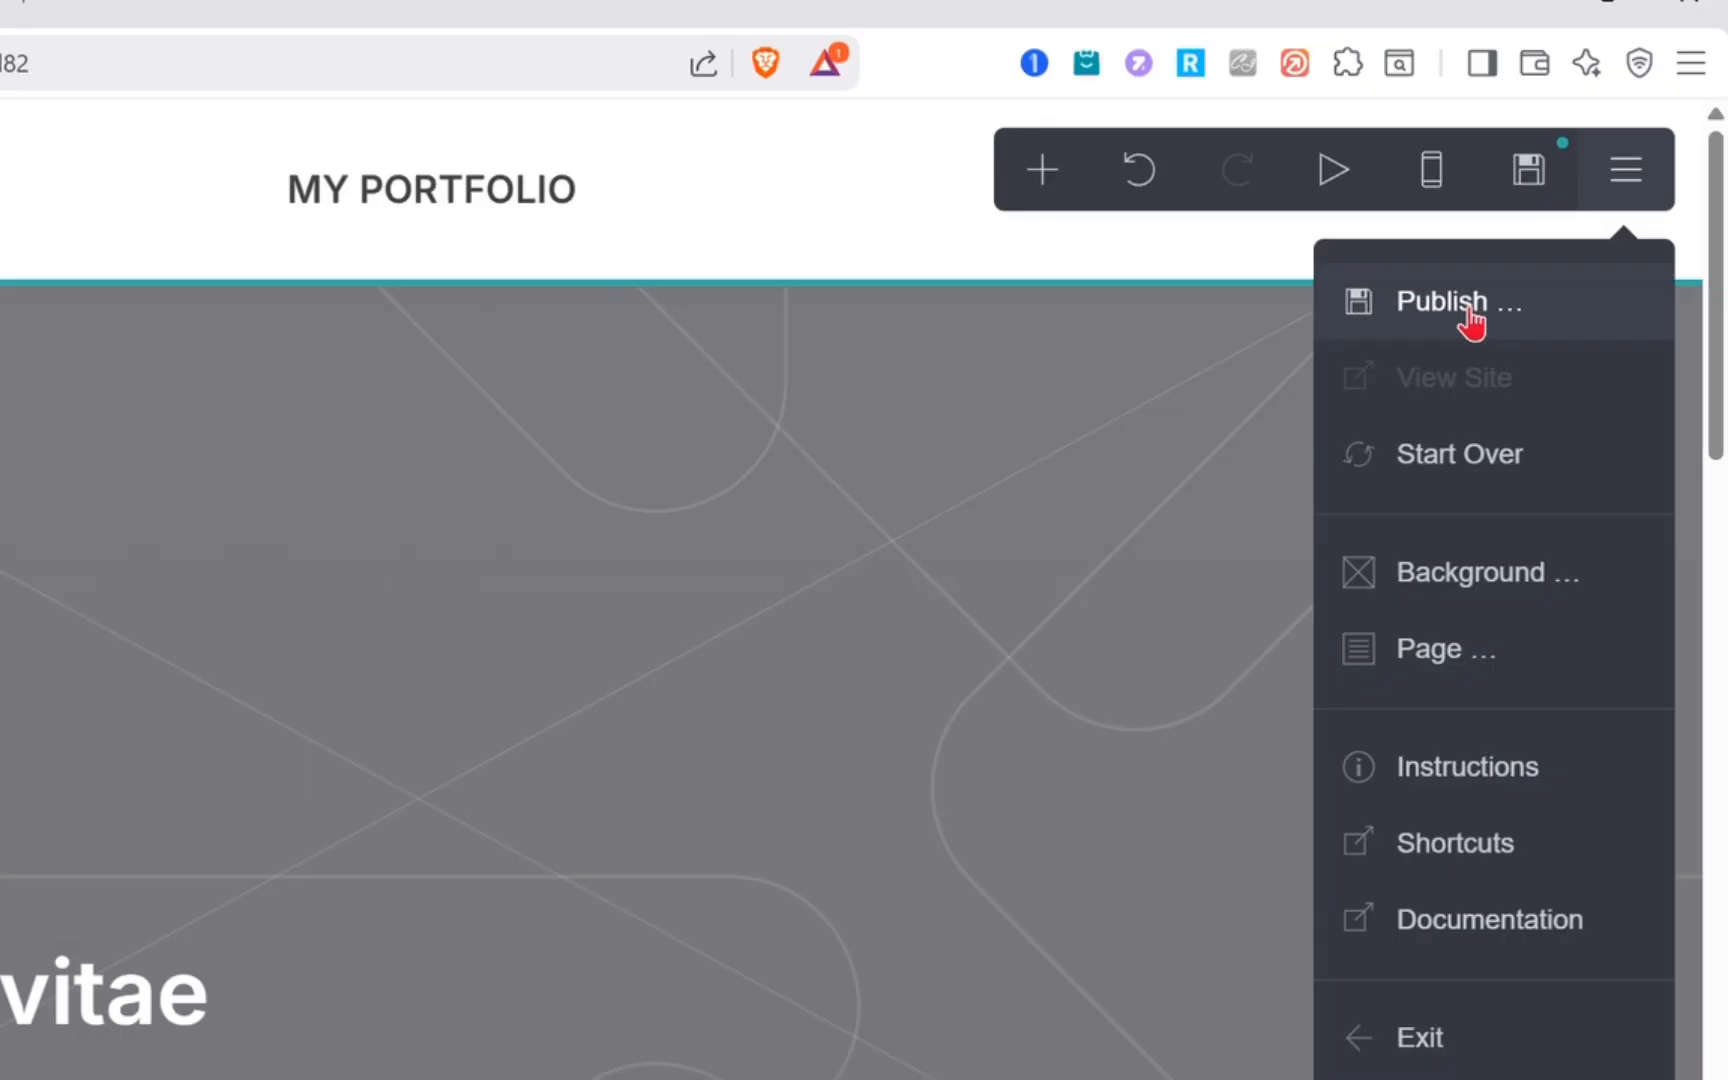
{"action": "left_click", "coordinate": [1471, 318]}
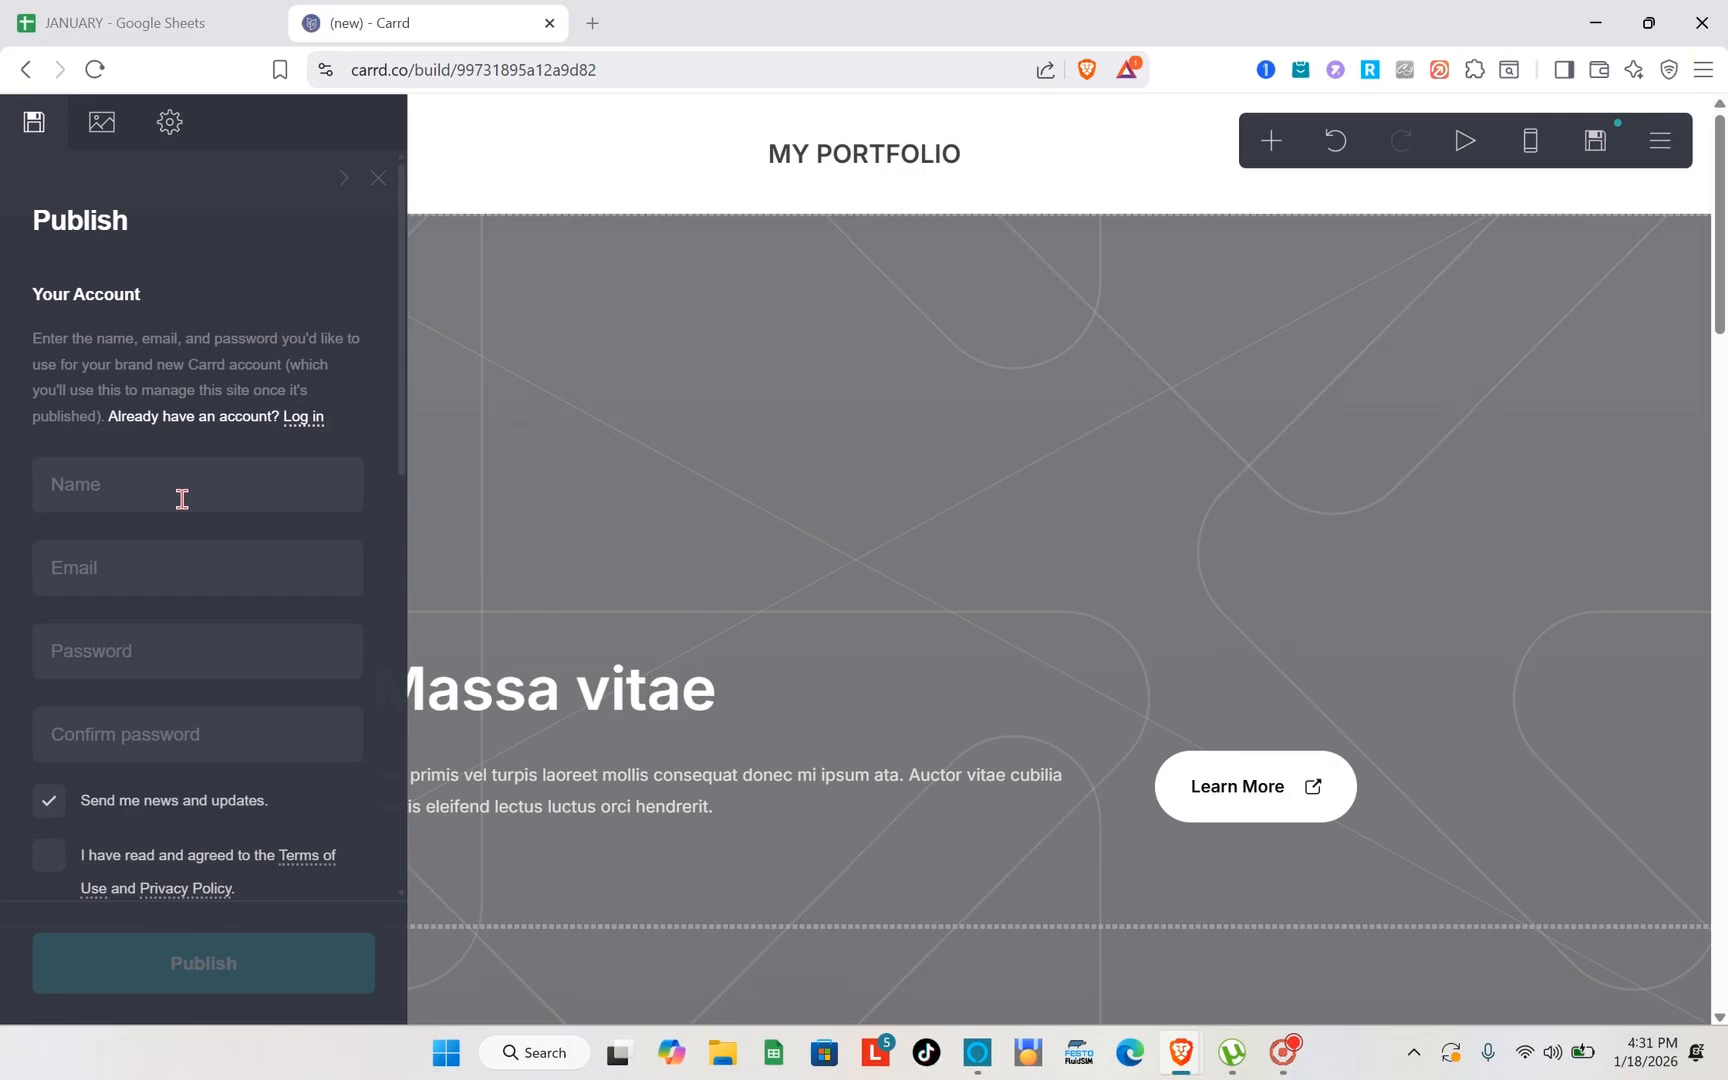
{"action": "scroll", "coordinate": [182, 499], "scroll_direction": "down", "scroll_amount": 1}
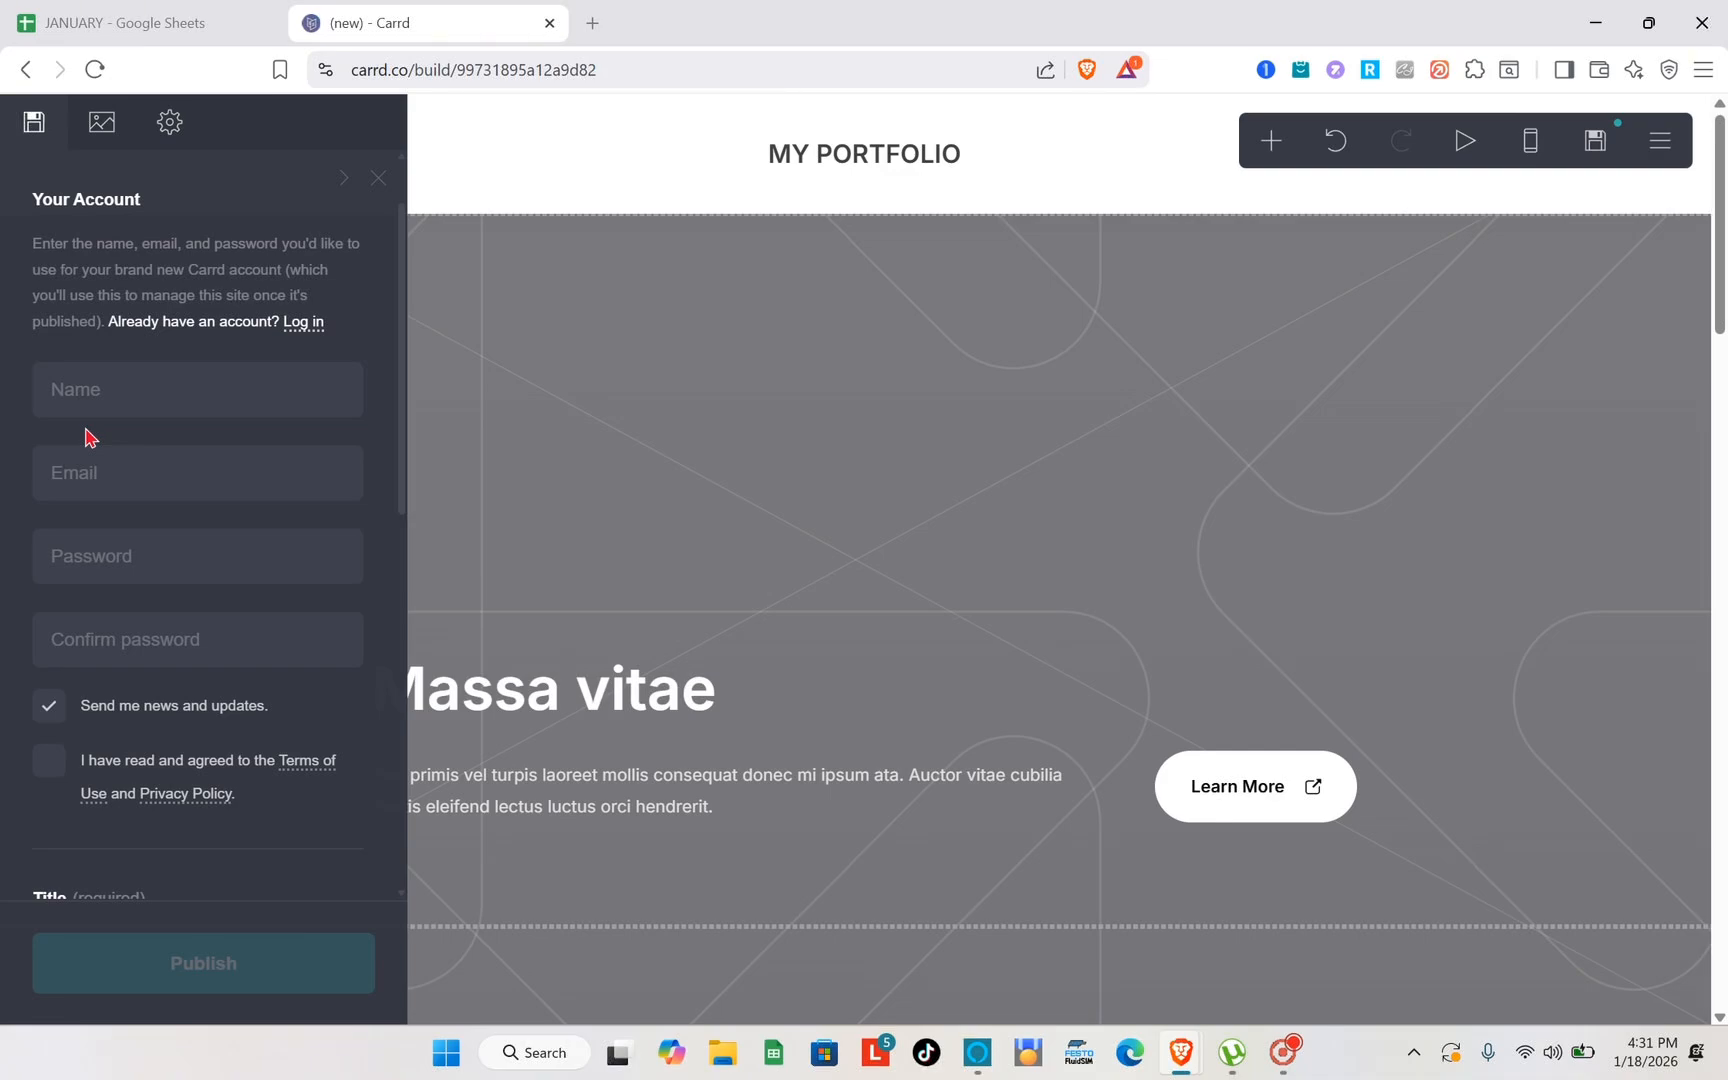
{"action": "scroll", "coordinate": [88, 435], "scroll_direction": "down", "scroll_amount": 6}
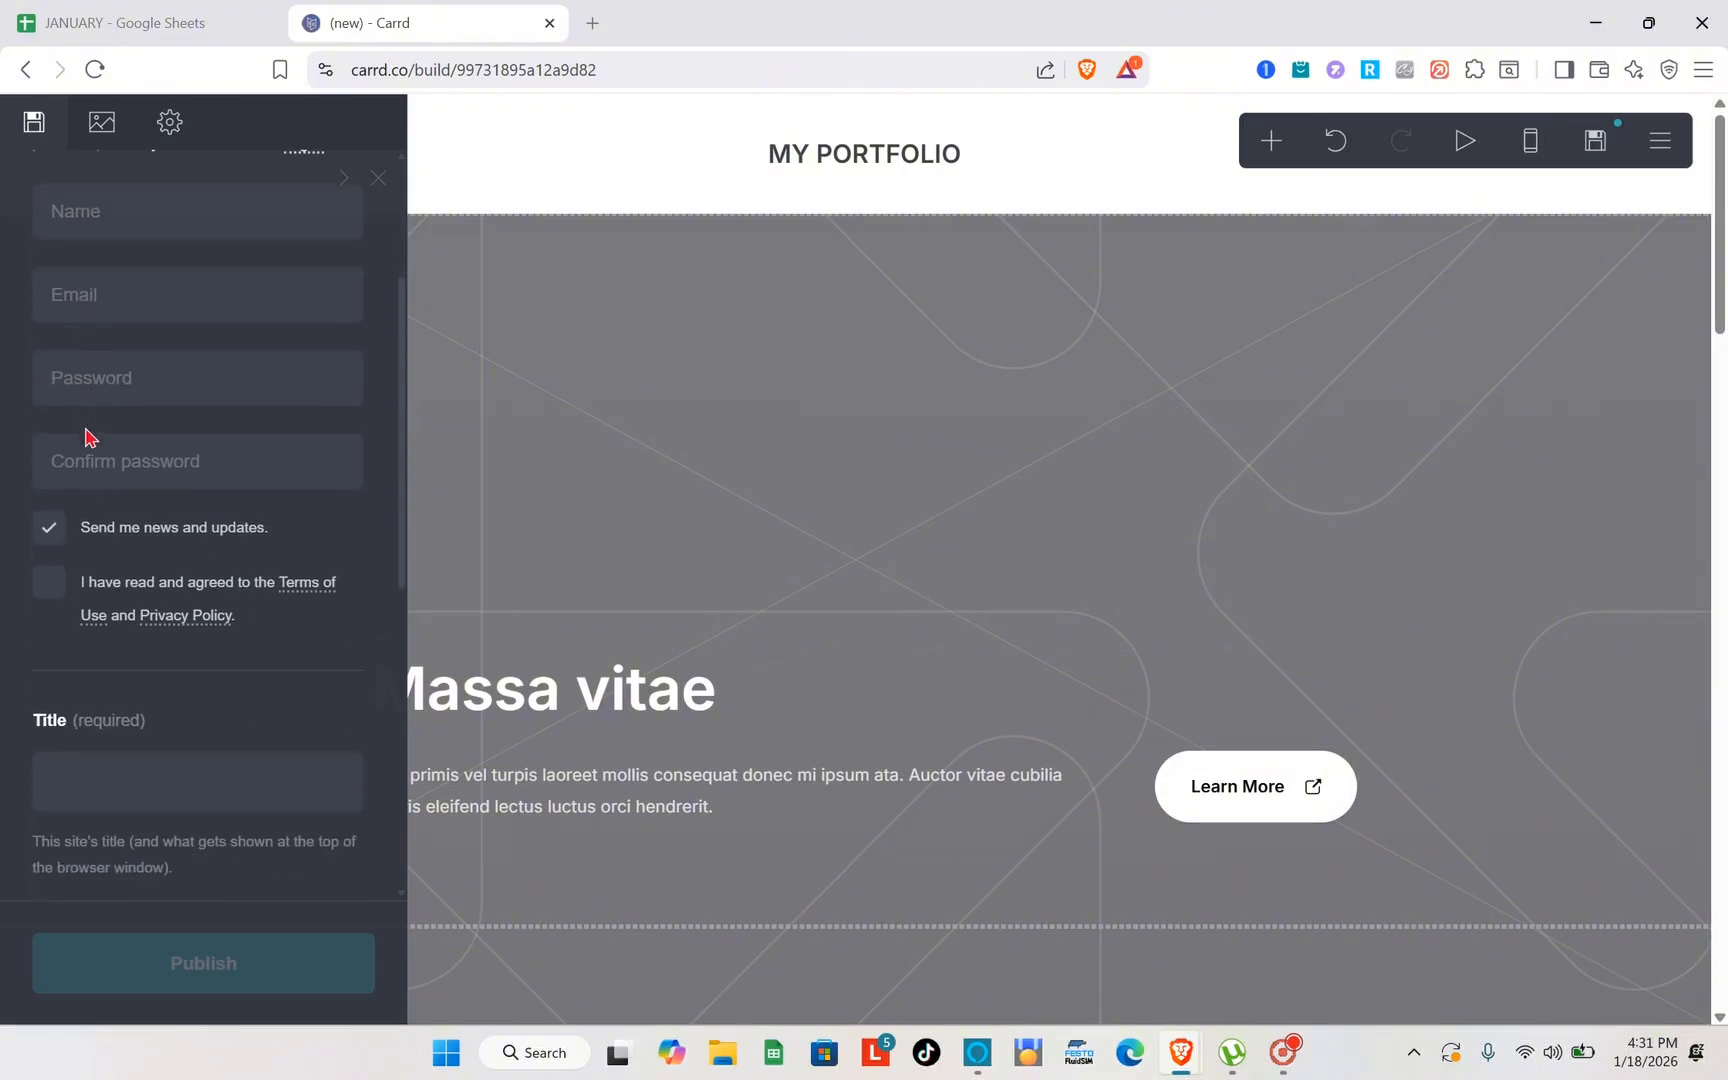
{"action": "scroll", "coordinate": [86, 437], "scroll_direction": "down", "scroll_amount": 5}
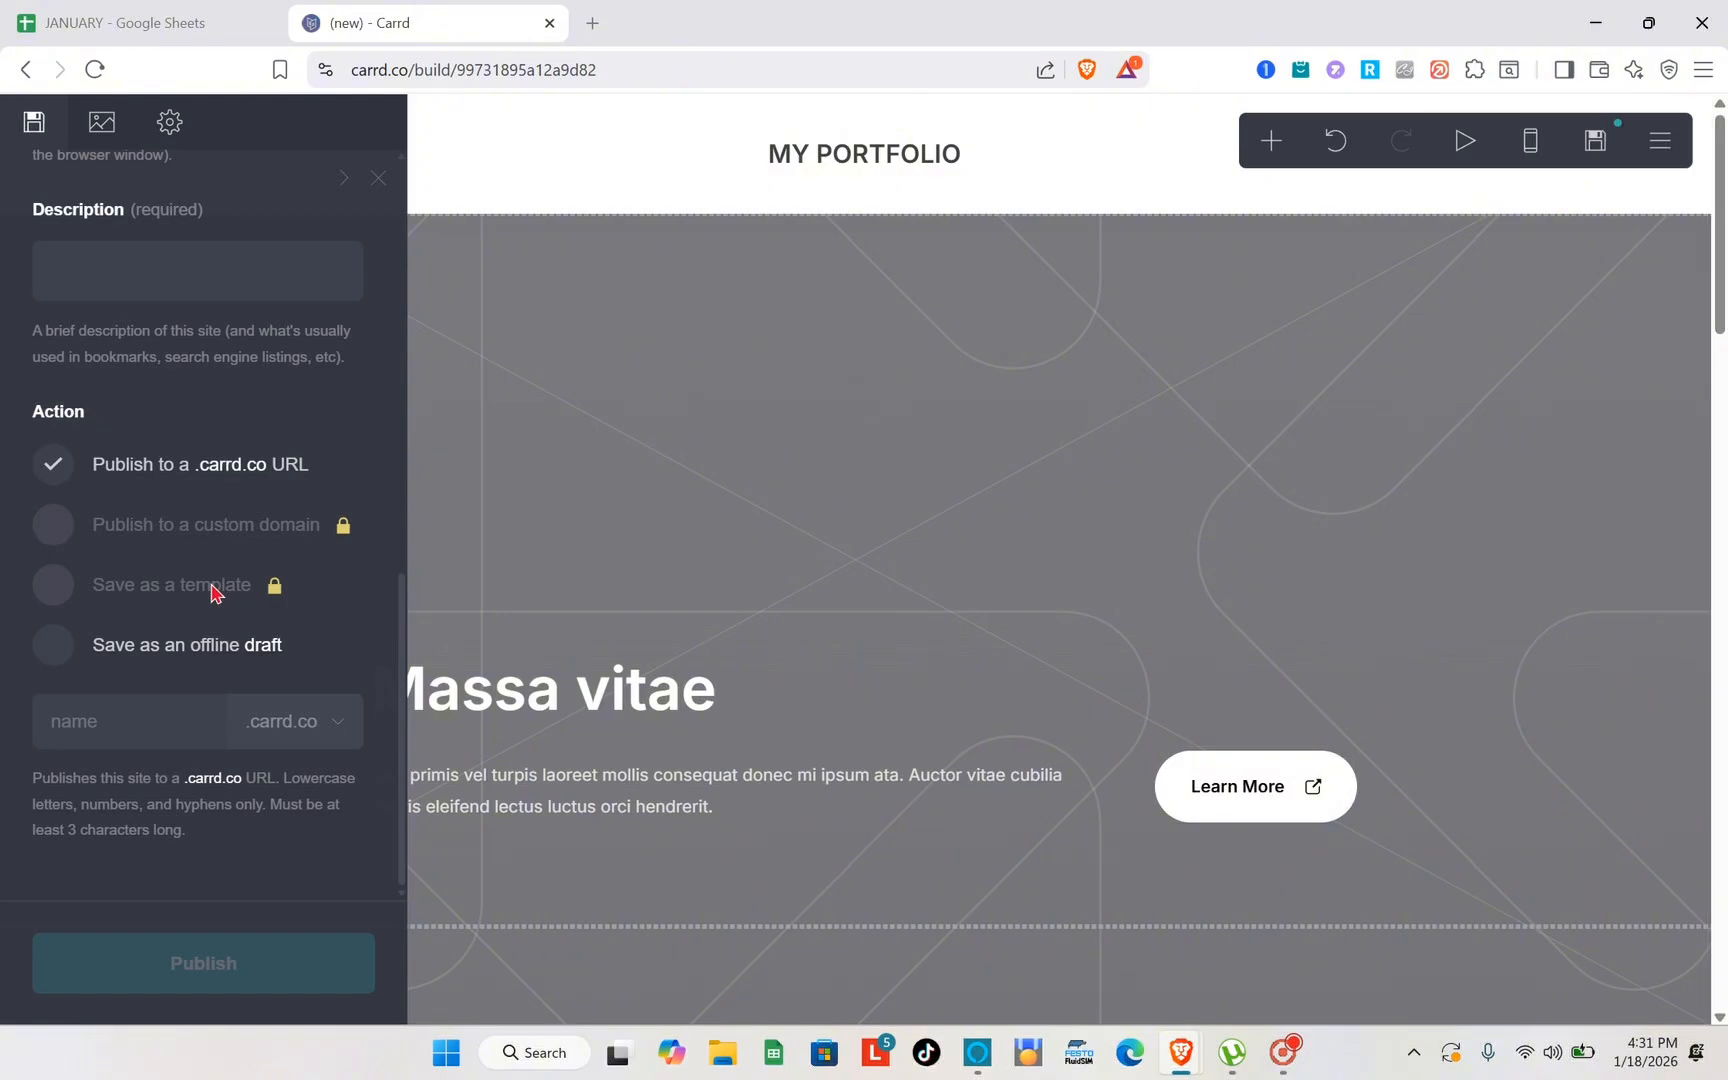
- Try the "Save as an offline draft" and "Publish to a .carrd.co URL" actions, and leave the publish settings without saving
{"action": "left_click", "coordinate": [60, 652]}
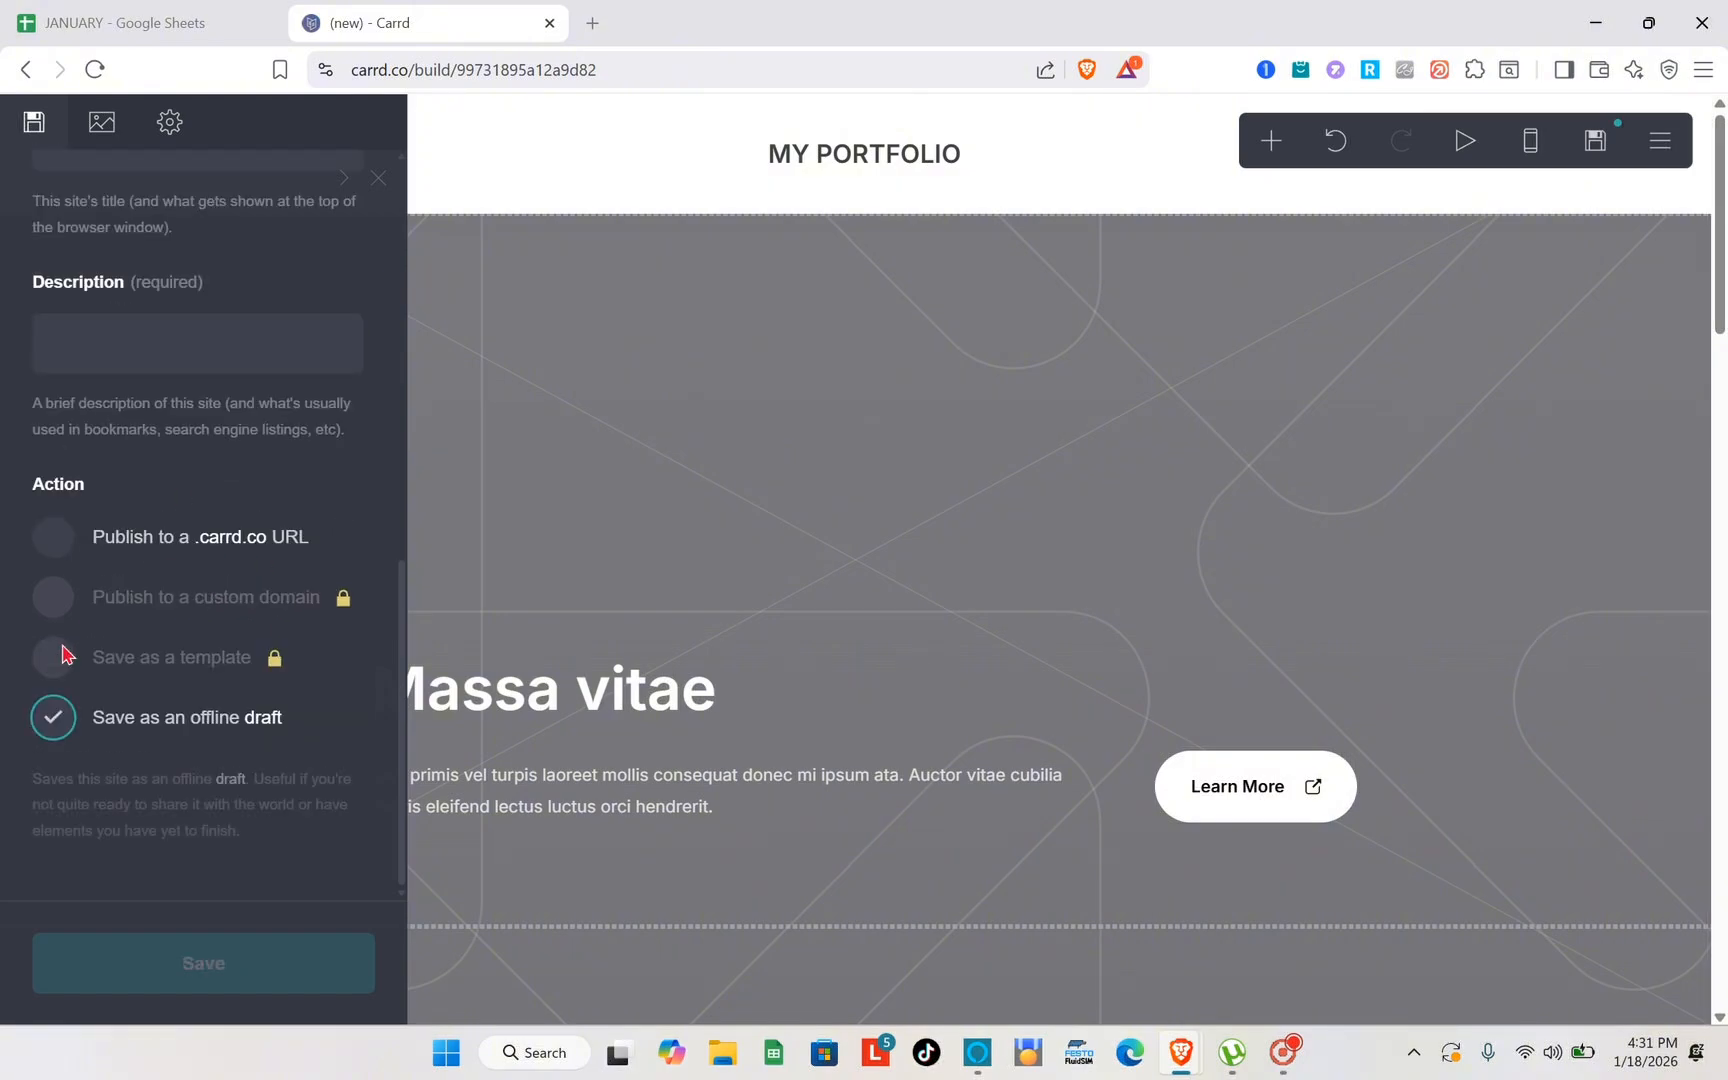
{"action": "left_click", "coordinate": [64, 537]}
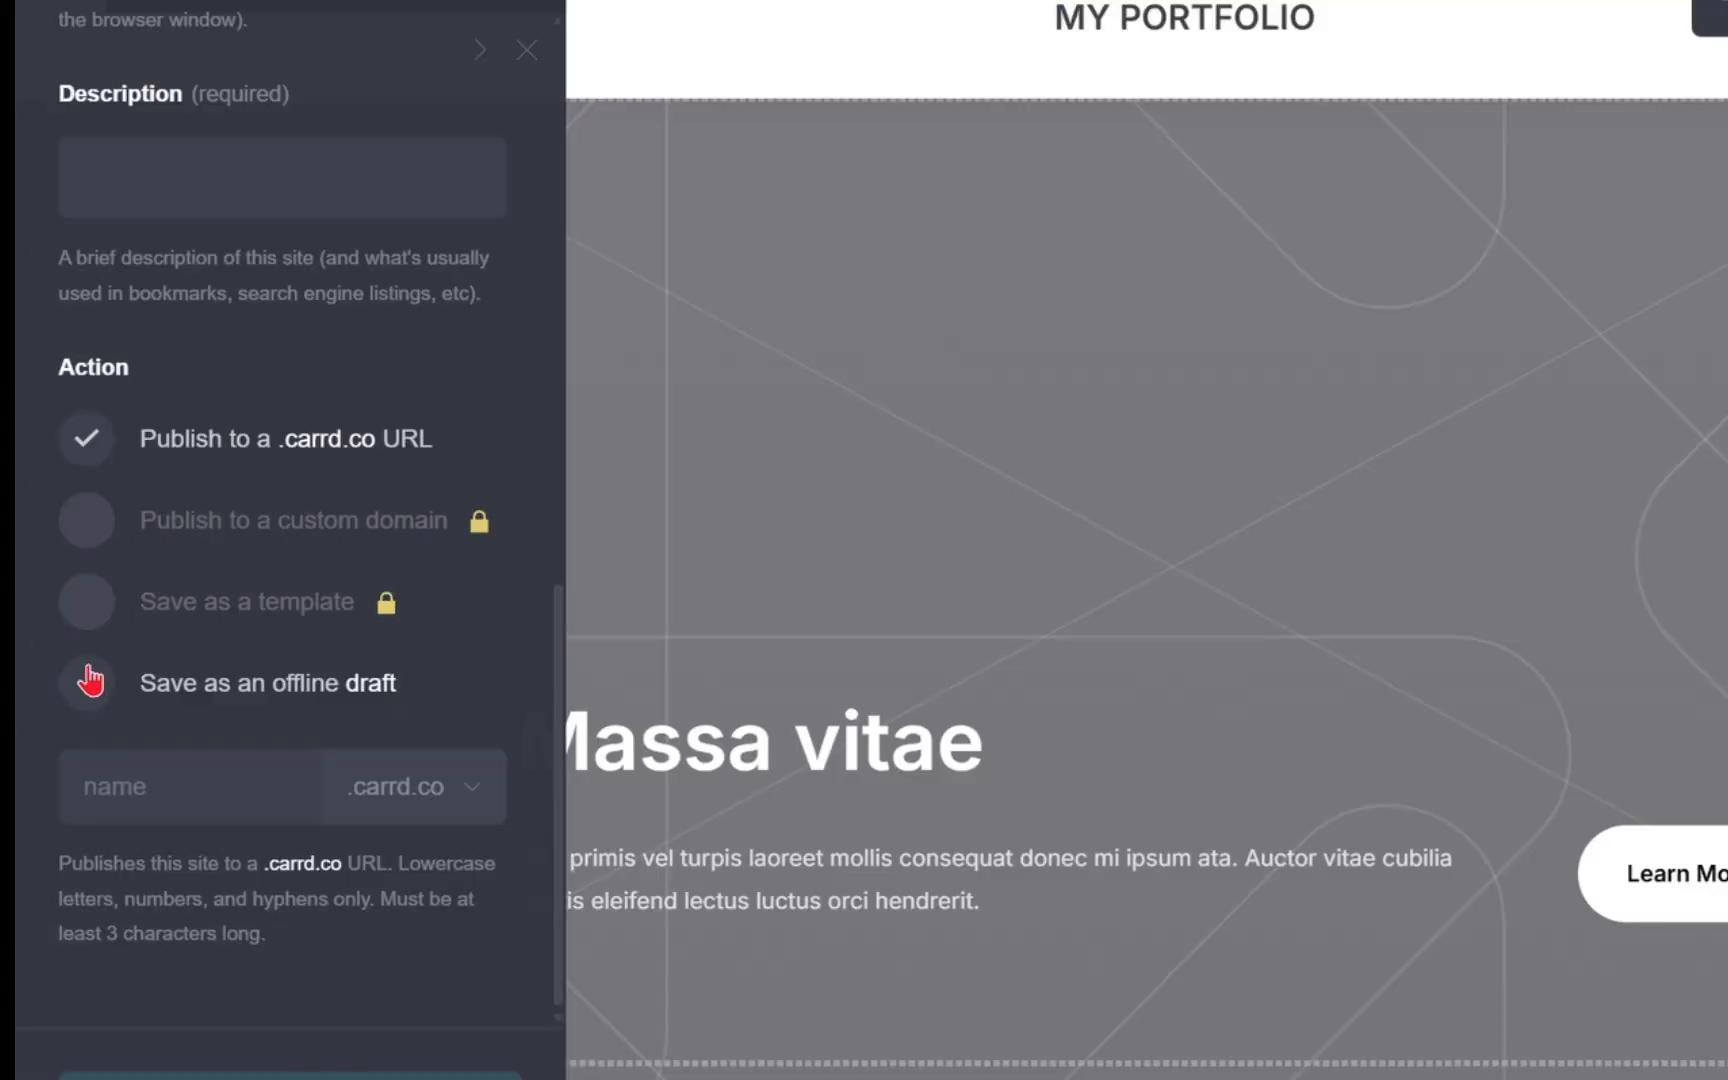
{"action": "left_click", "coordinate": [57, 645]}
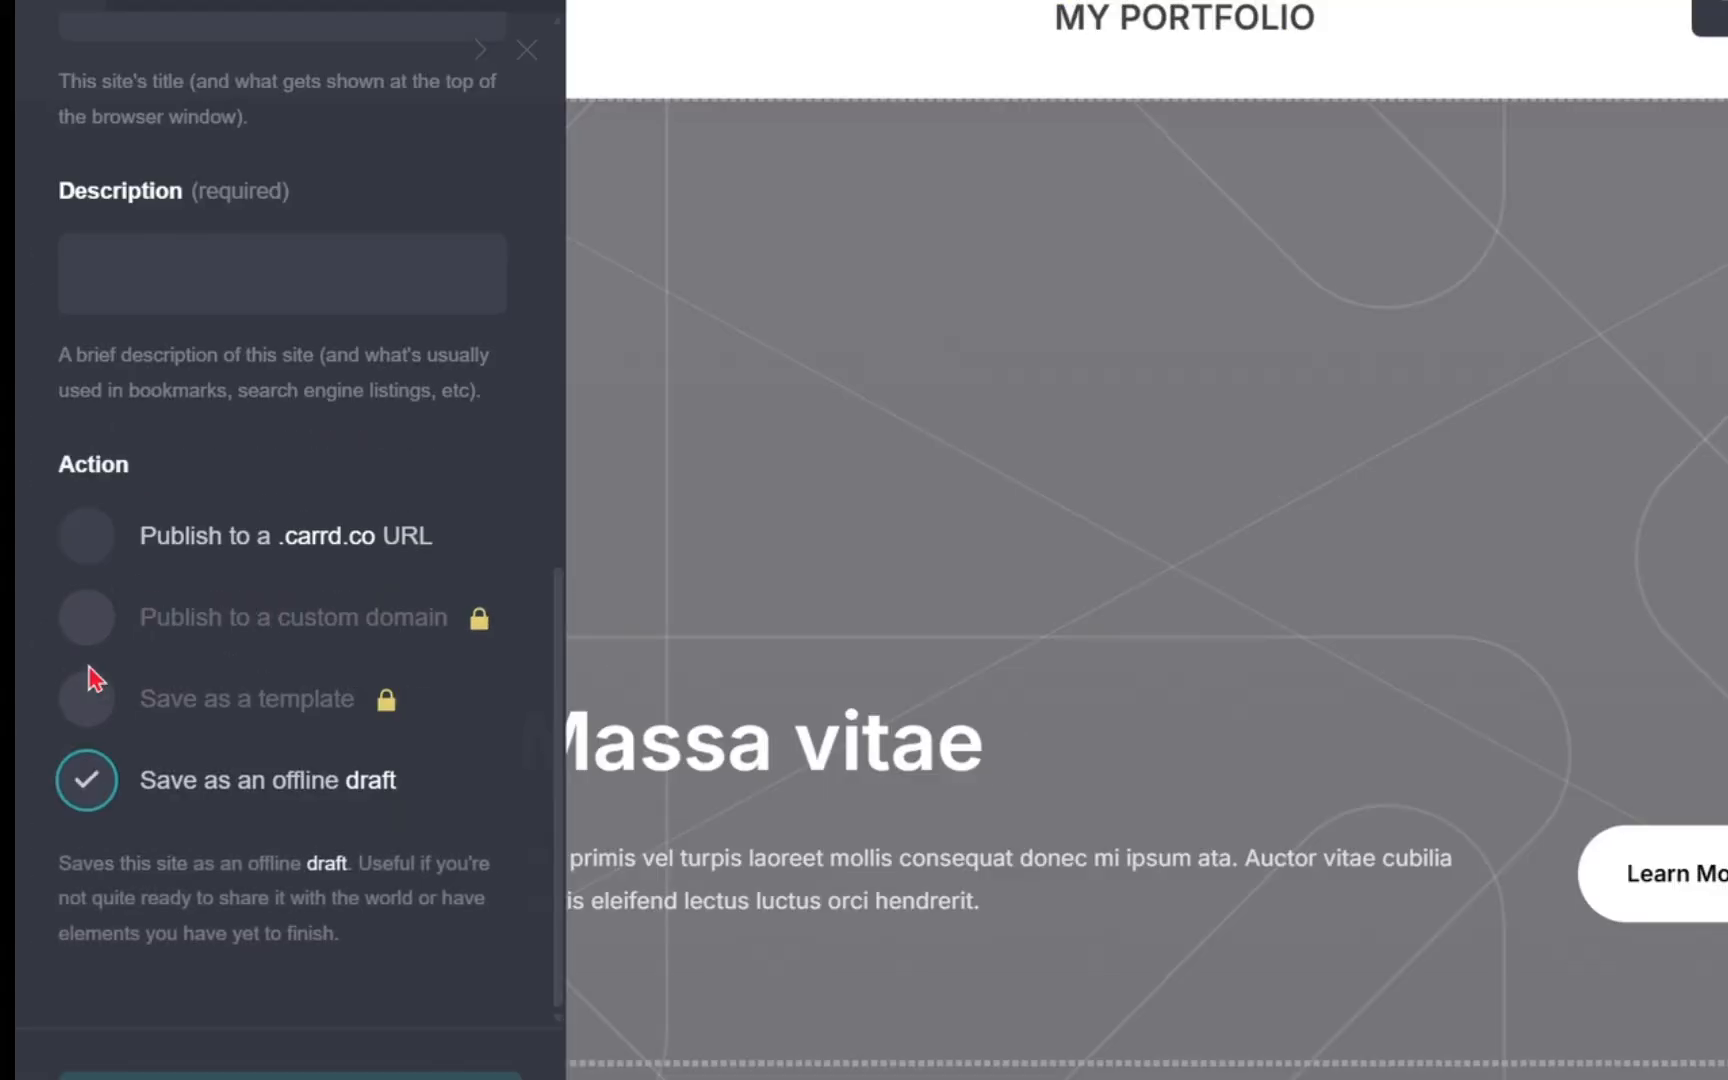
{"action": "scroll", "coordinate": [231, 550], "scroll_direction": "up", "scroll_amount": 9}
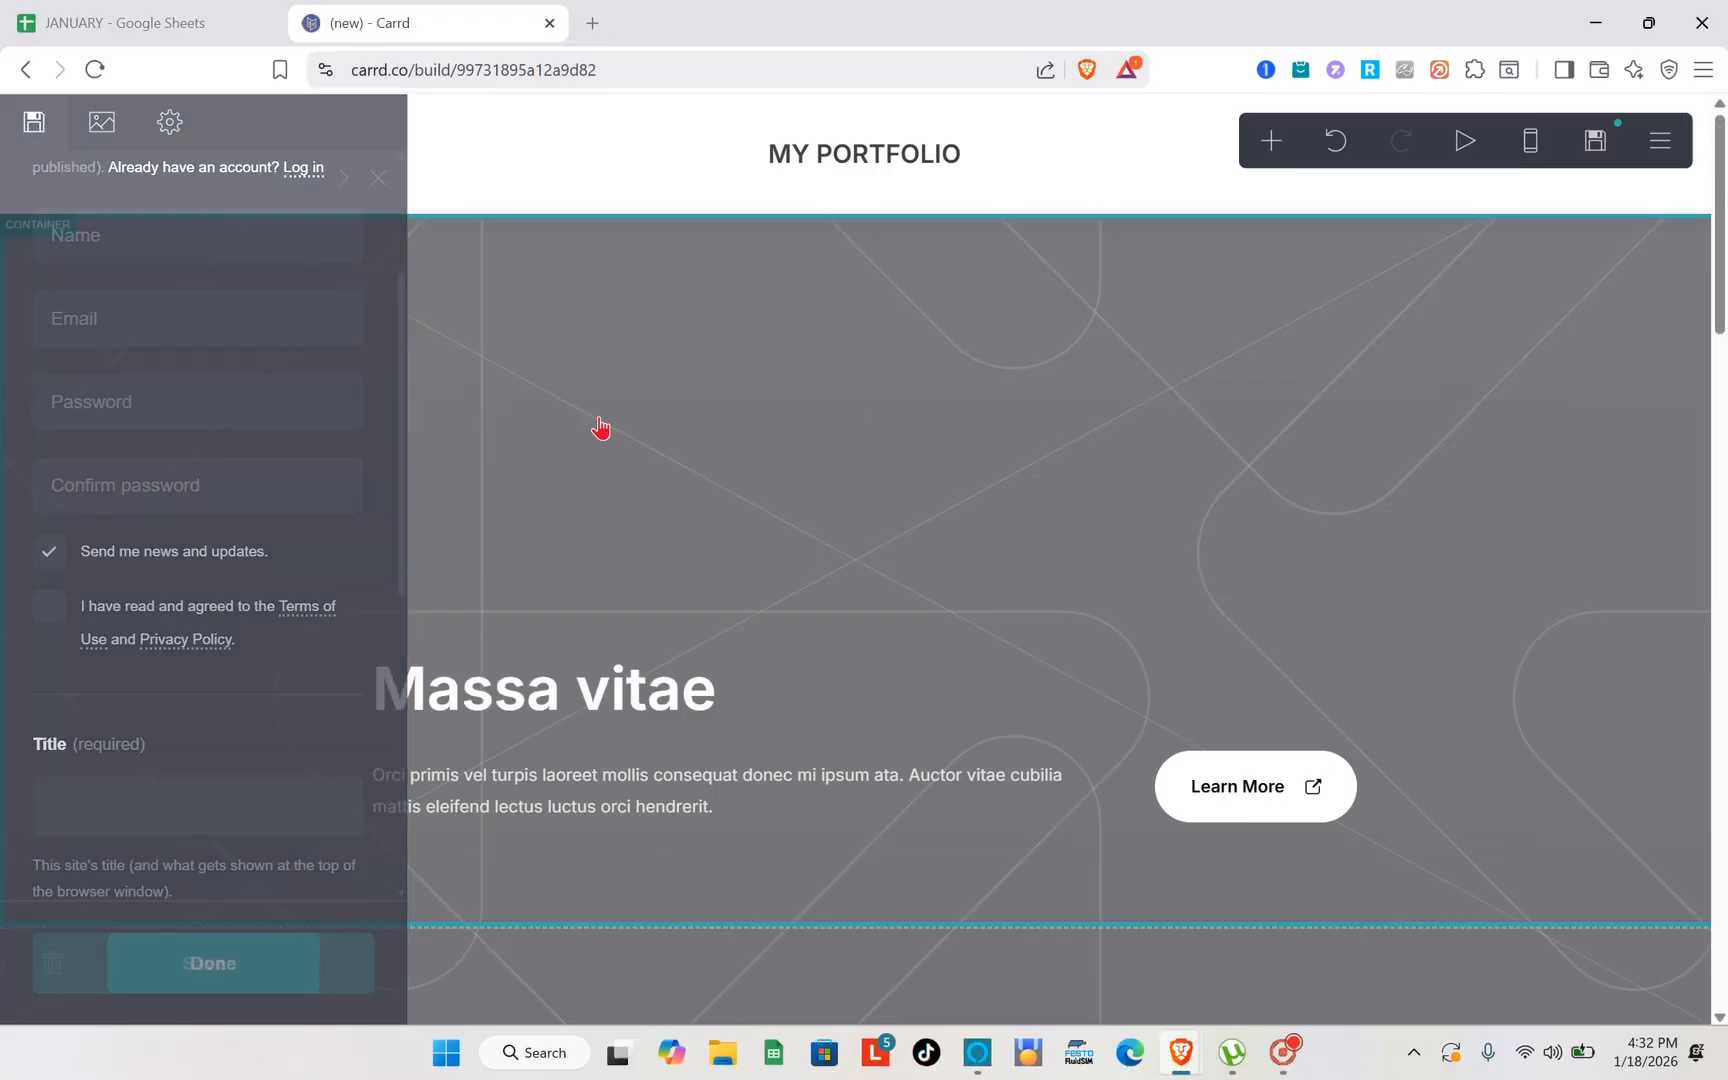
{"action": "left_click", "coordinate": [828, 390]}
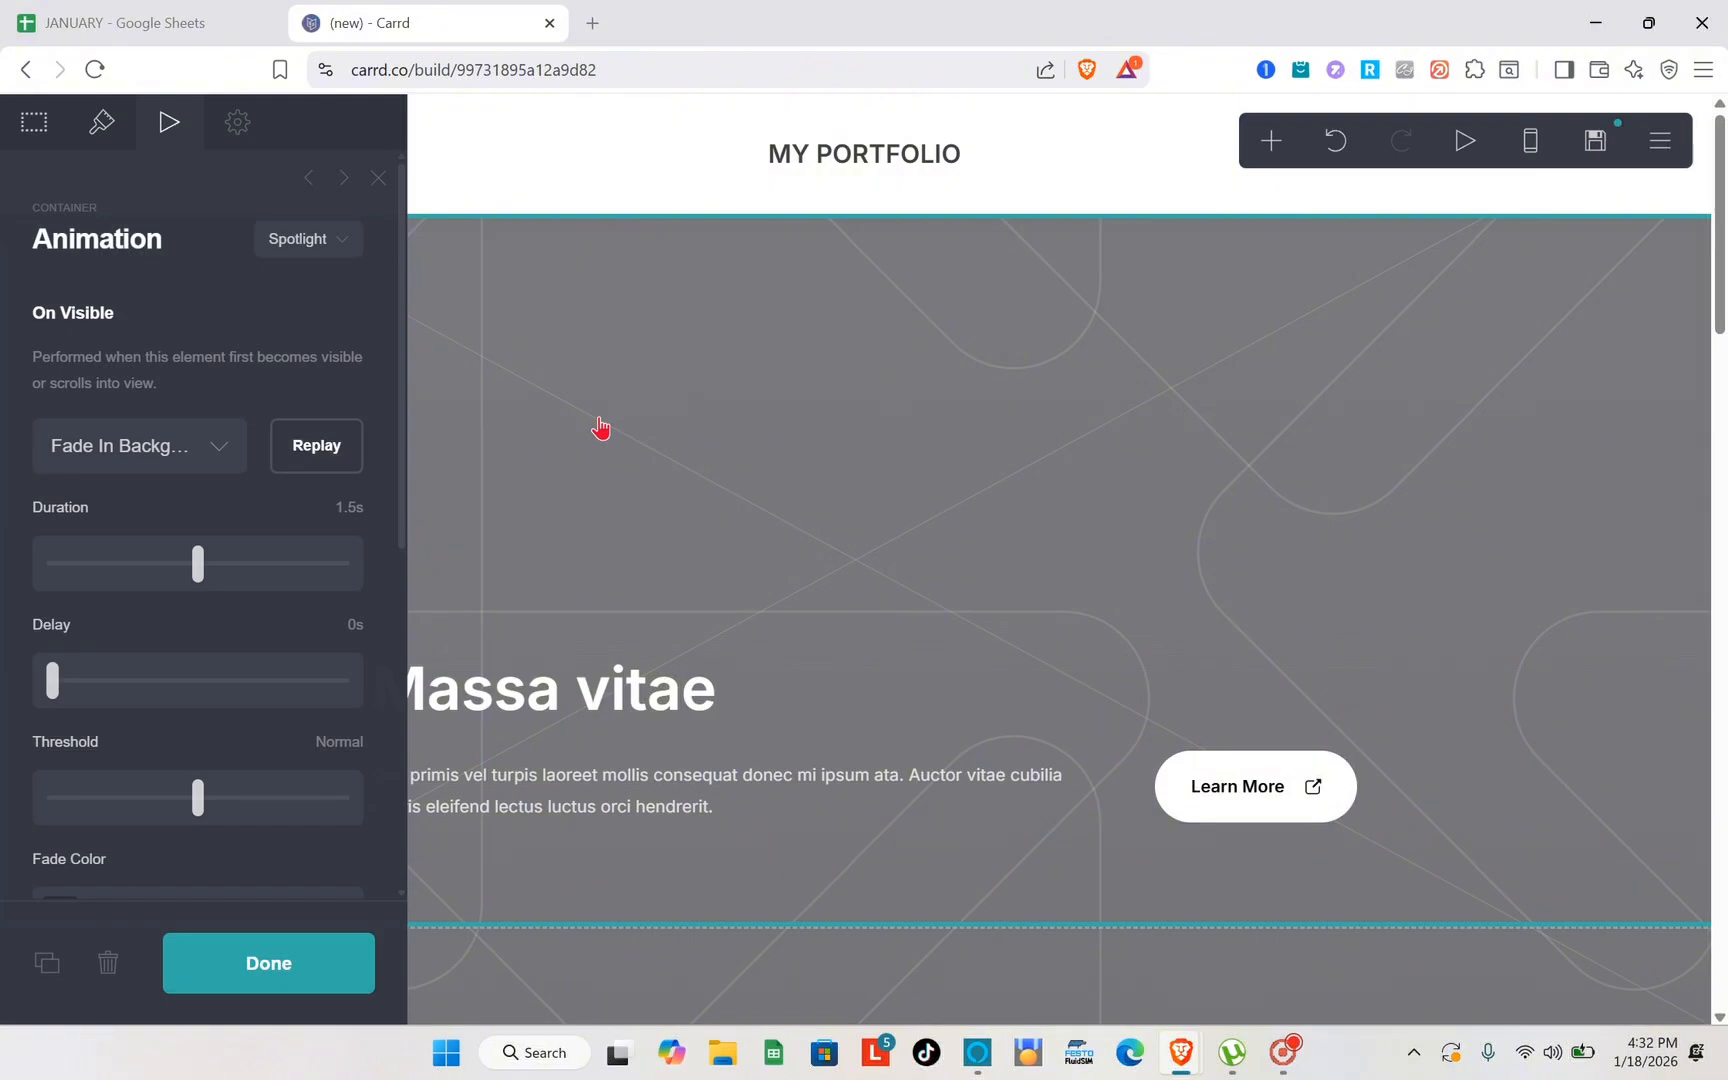
{"action": "key", "text": "Escape"}
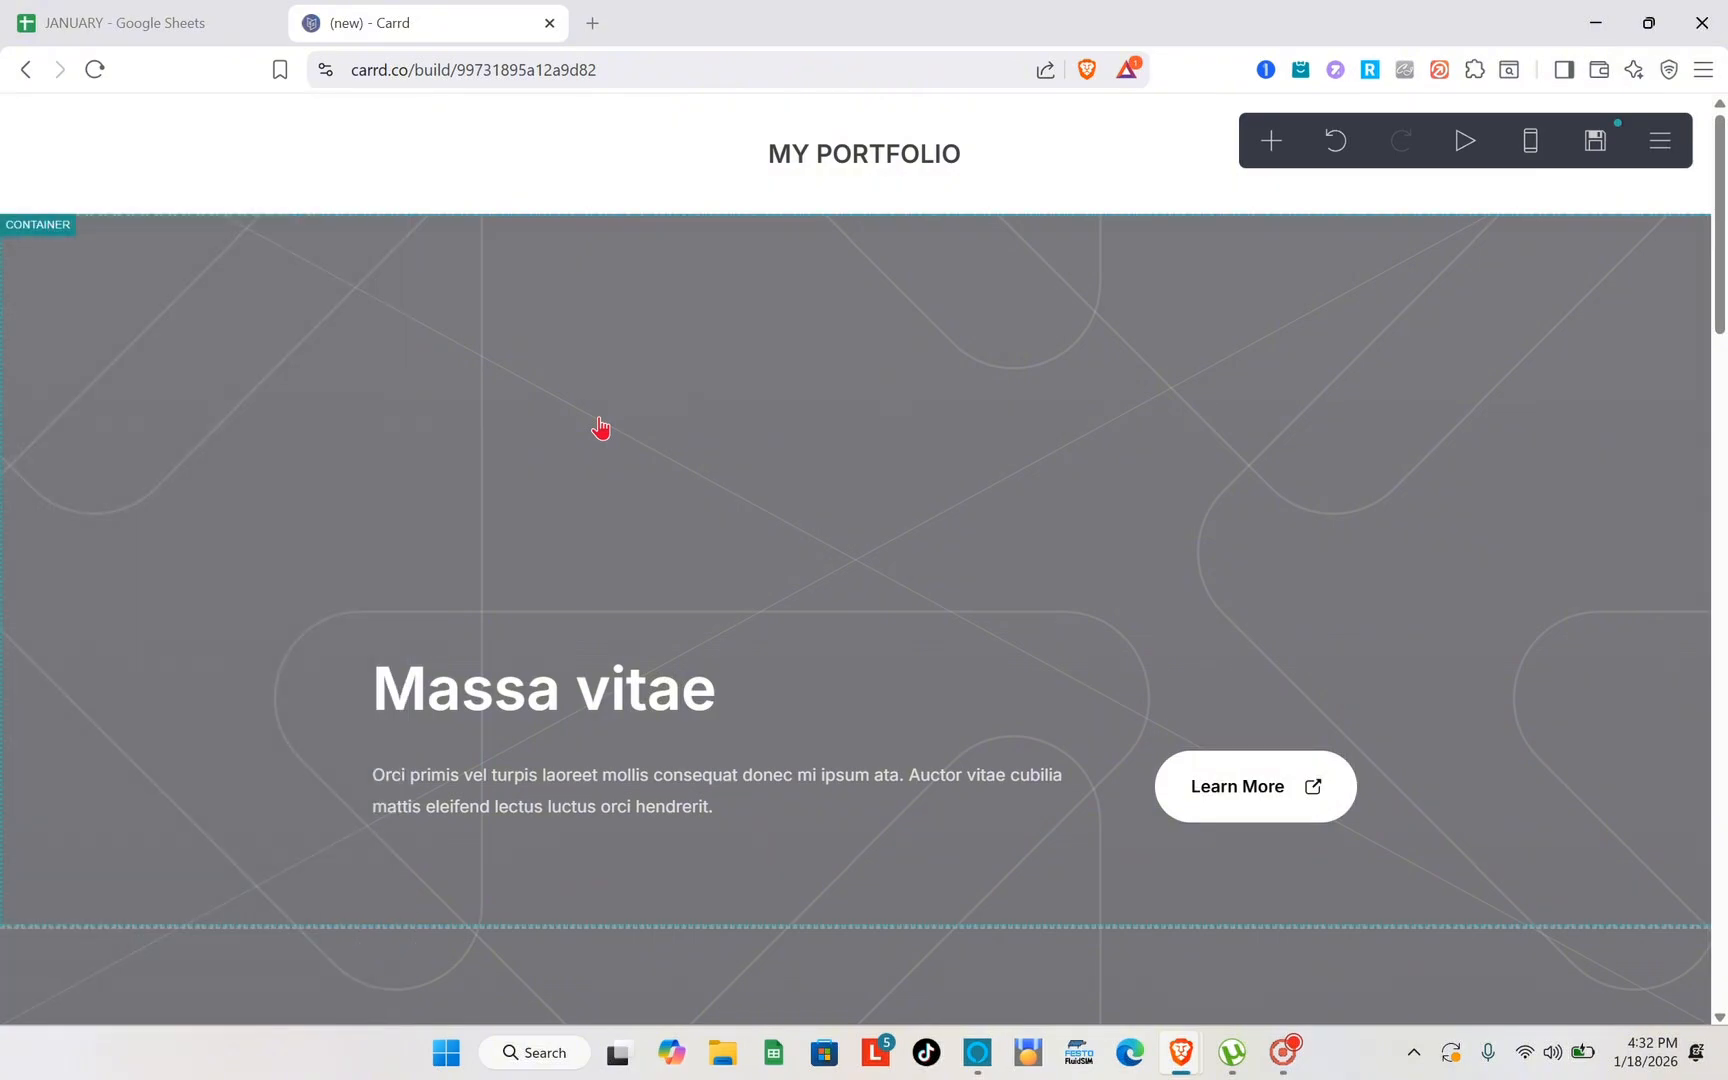
{"action": "scroll", "coordinate": [600, 428], "scroll_direction": "down", "scroll_amount": 9}
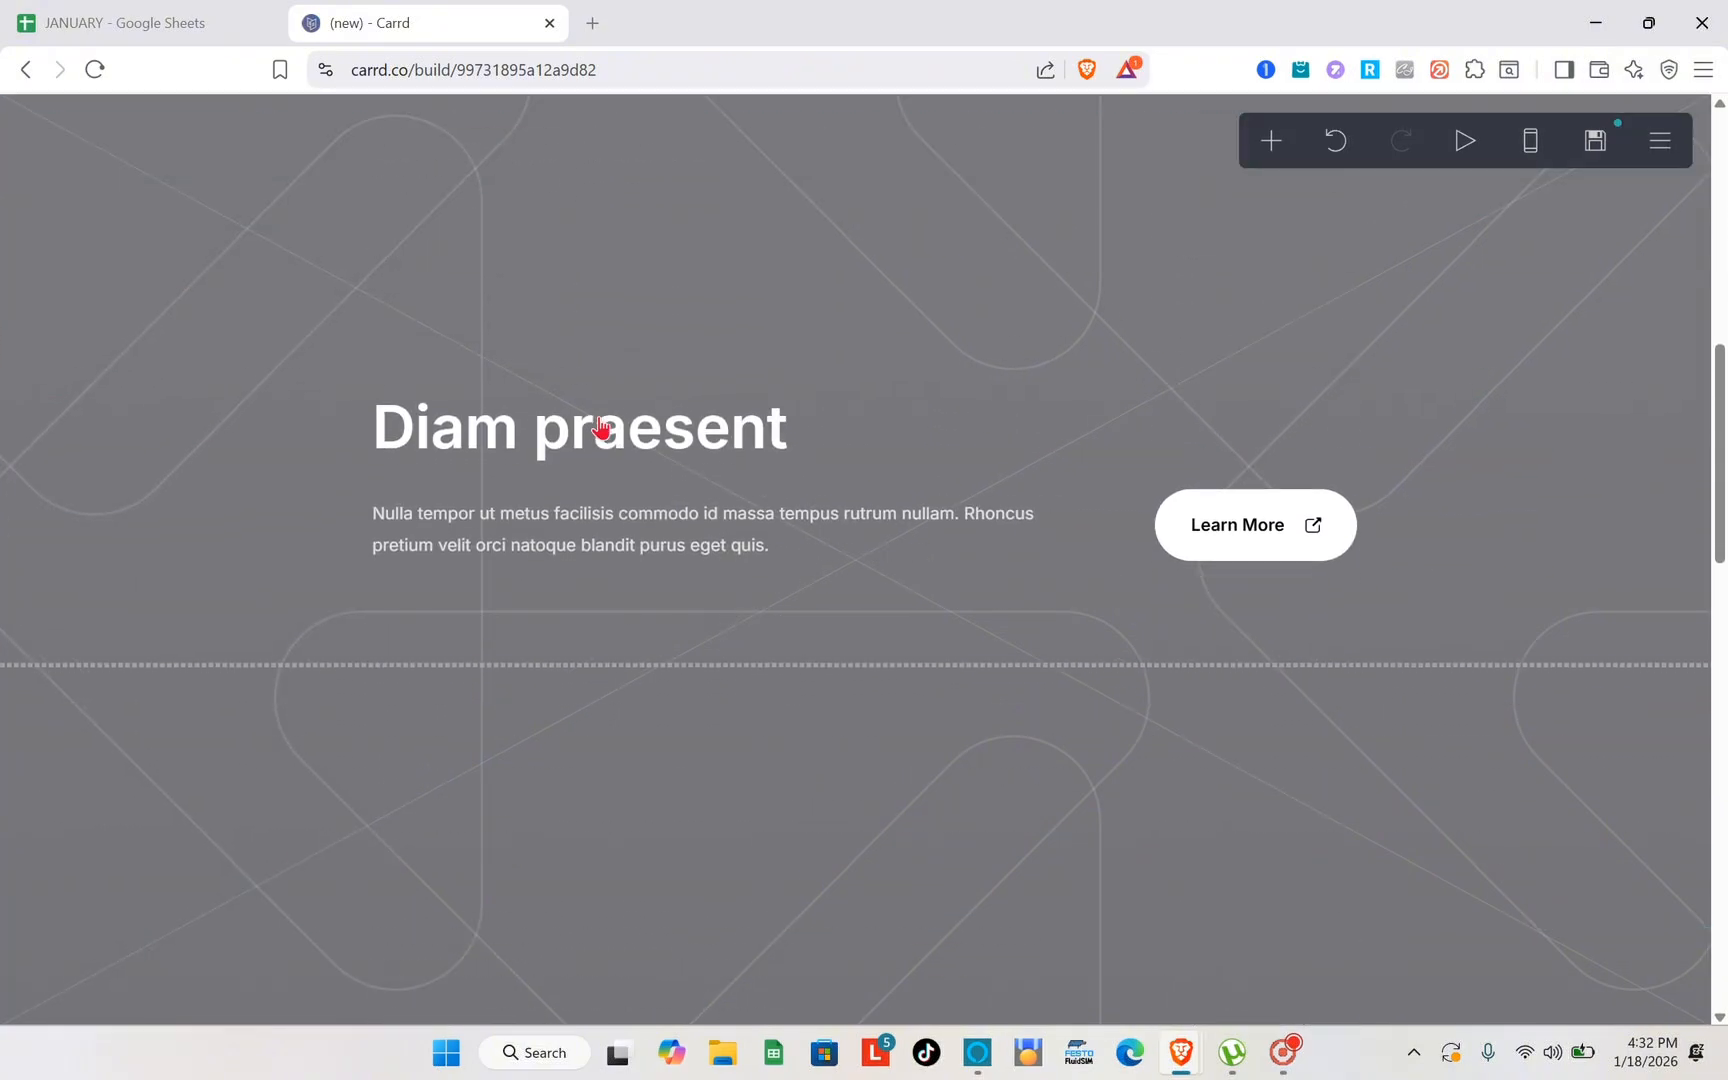
{"action": "scroll", "coordinate": [600, 428], "scroll_direction": "down", "scroll_amount": 5}
{"action": "scroll", "coordinate": [600, 428], "scroll_direction": "up", "scroll_amount": 6}
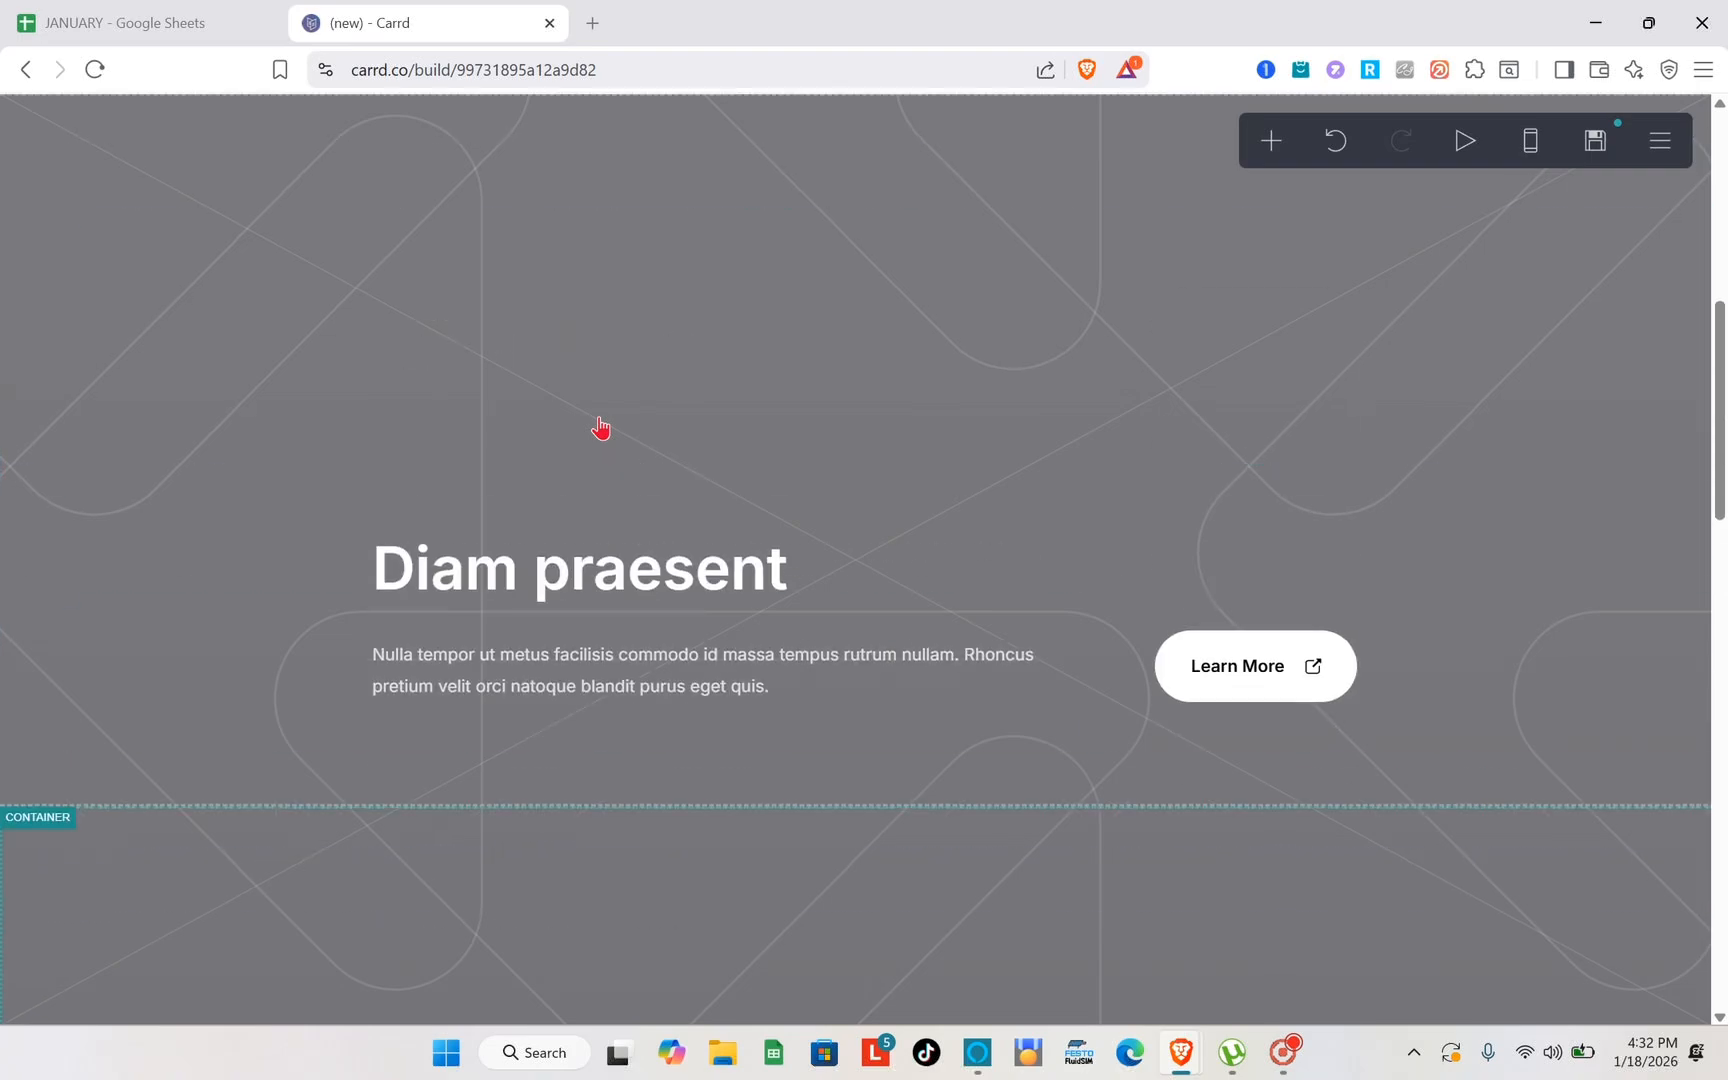
{"action": "scroll", "coordinate": [600, 428], "scroll_direction": "up", "scroll_amount": 4}
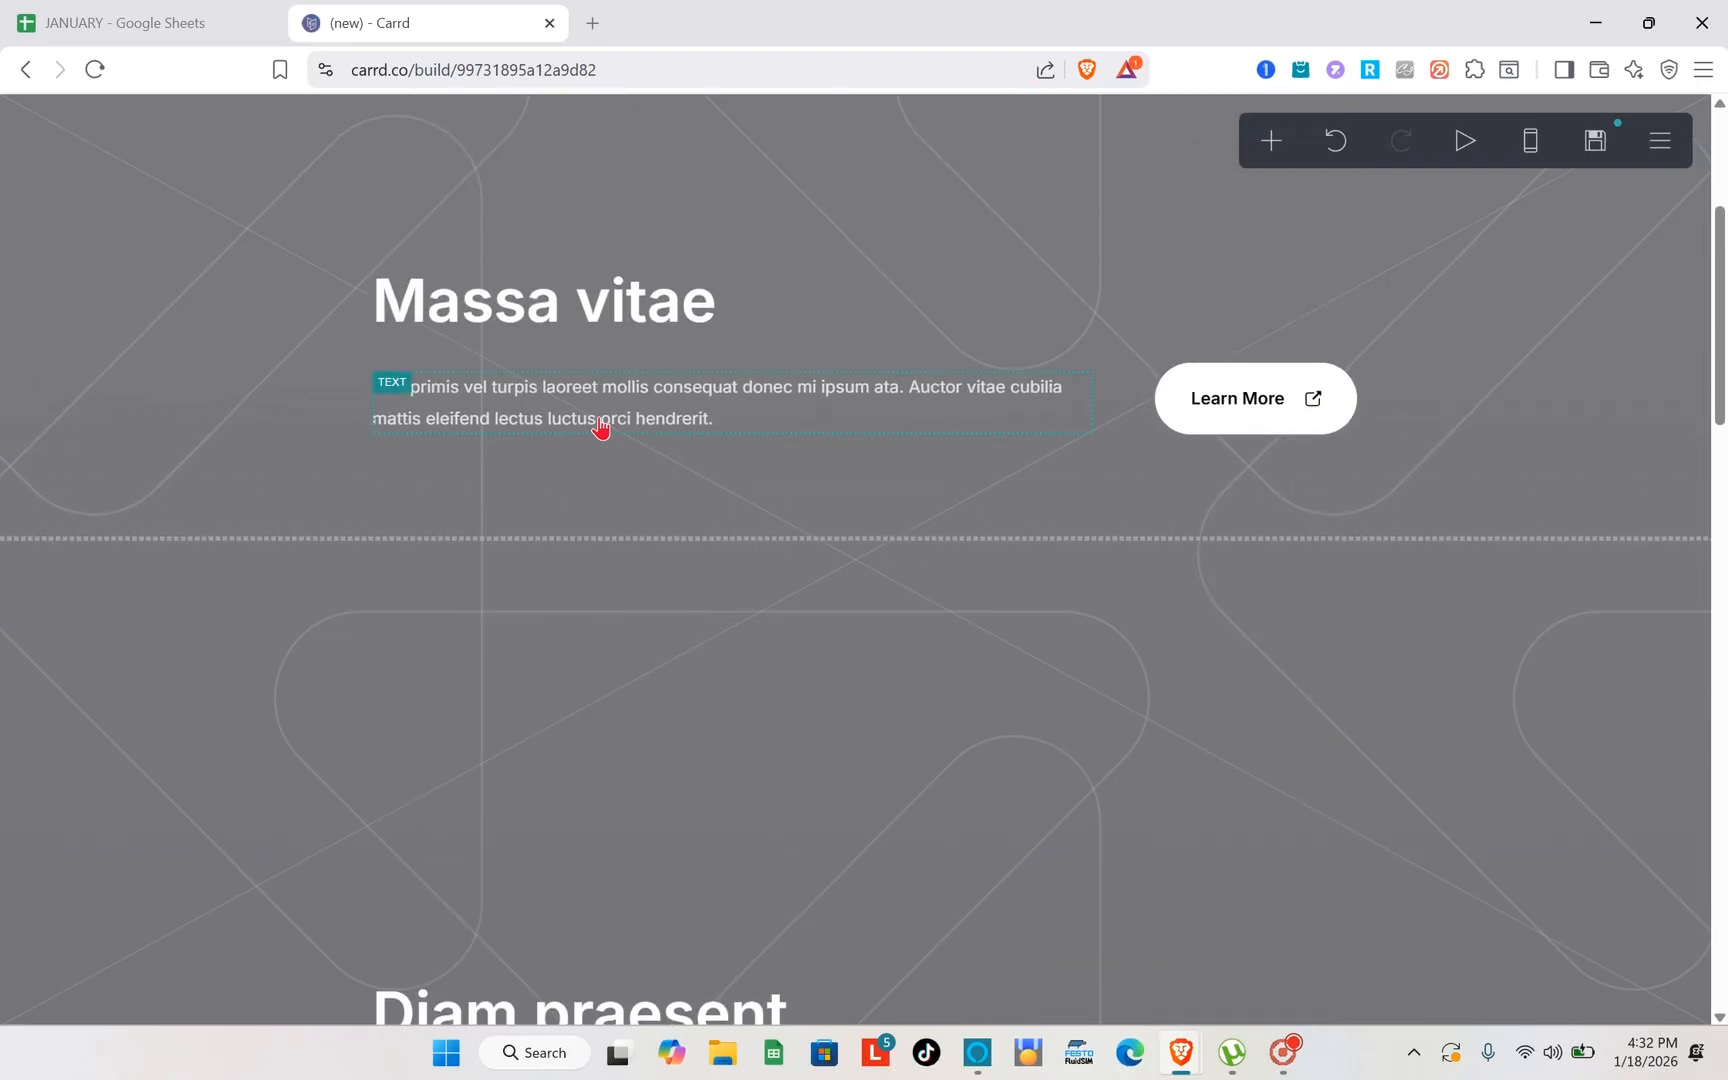